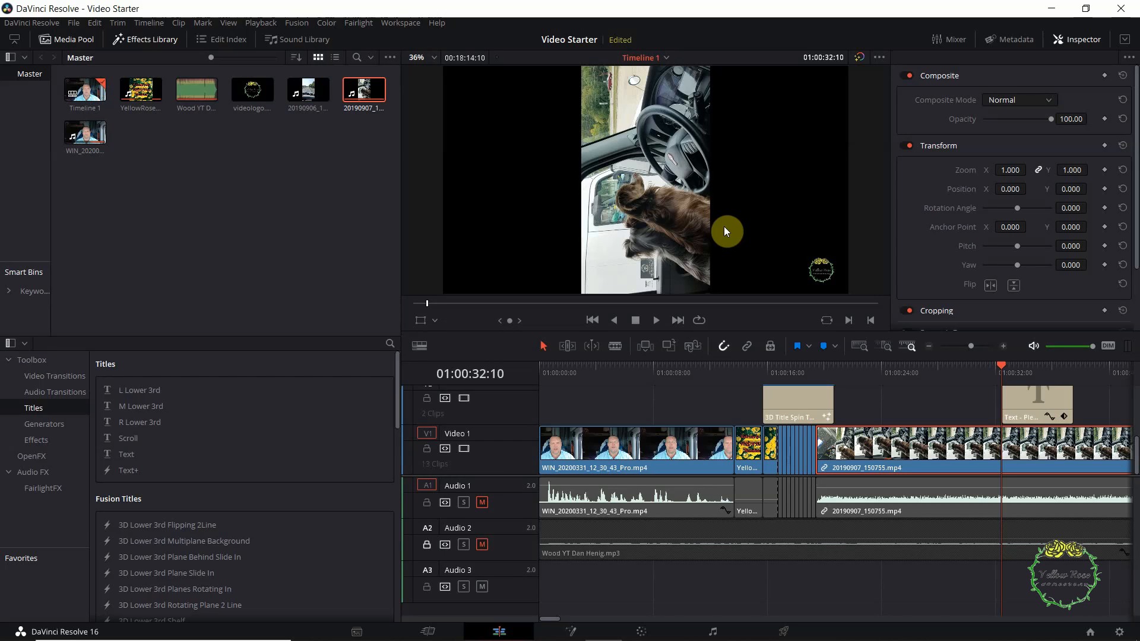
pyautogui.click(1077, 39)
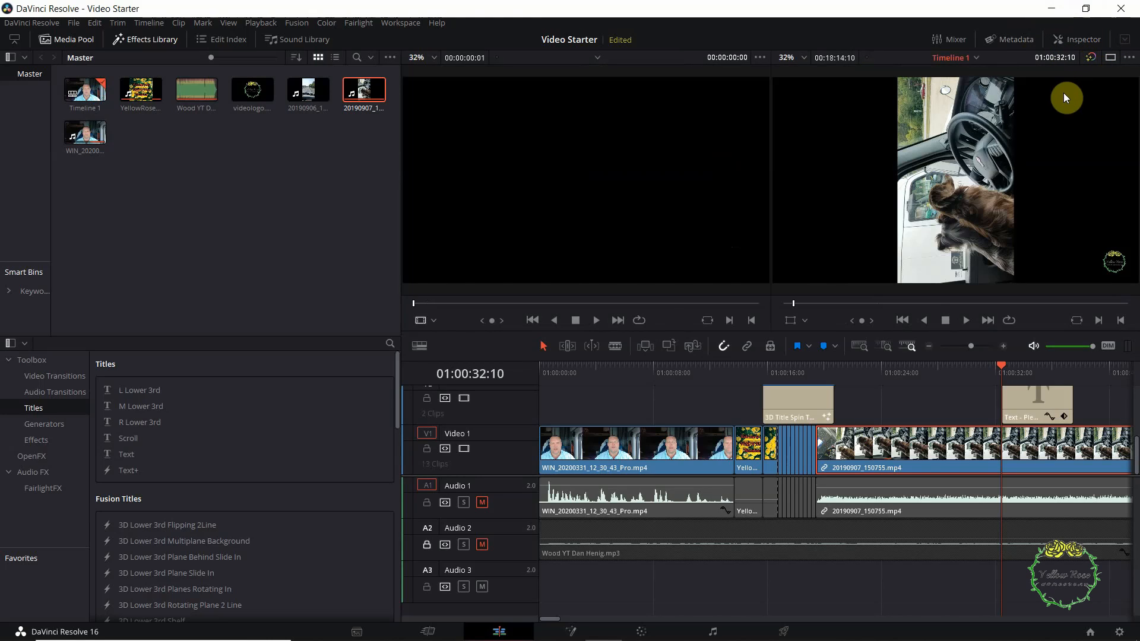
pyautogui.click(1078, 39)
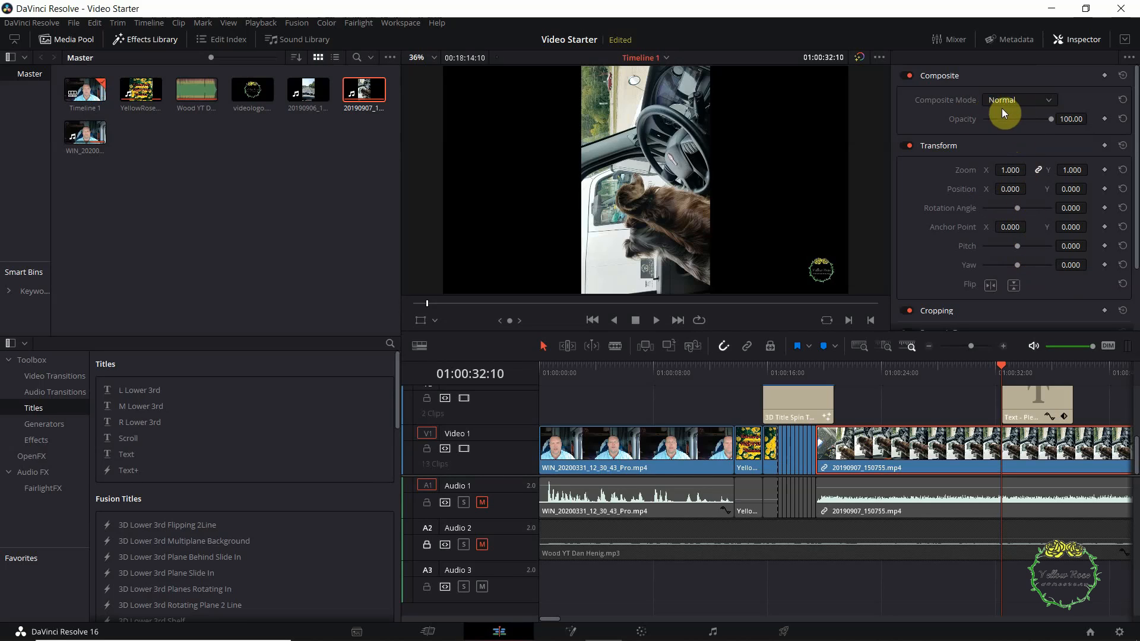
pyautogui.click(1044, 98)
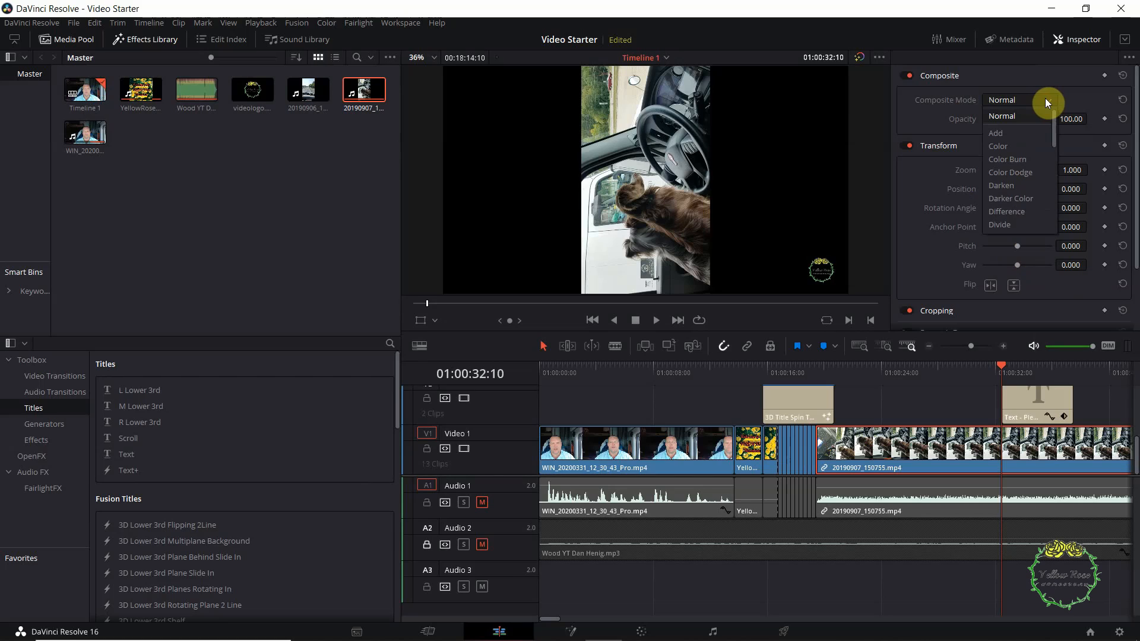
pyautogui.scroll(-1, 1007, 209)
pyautogui.click(899, 223)
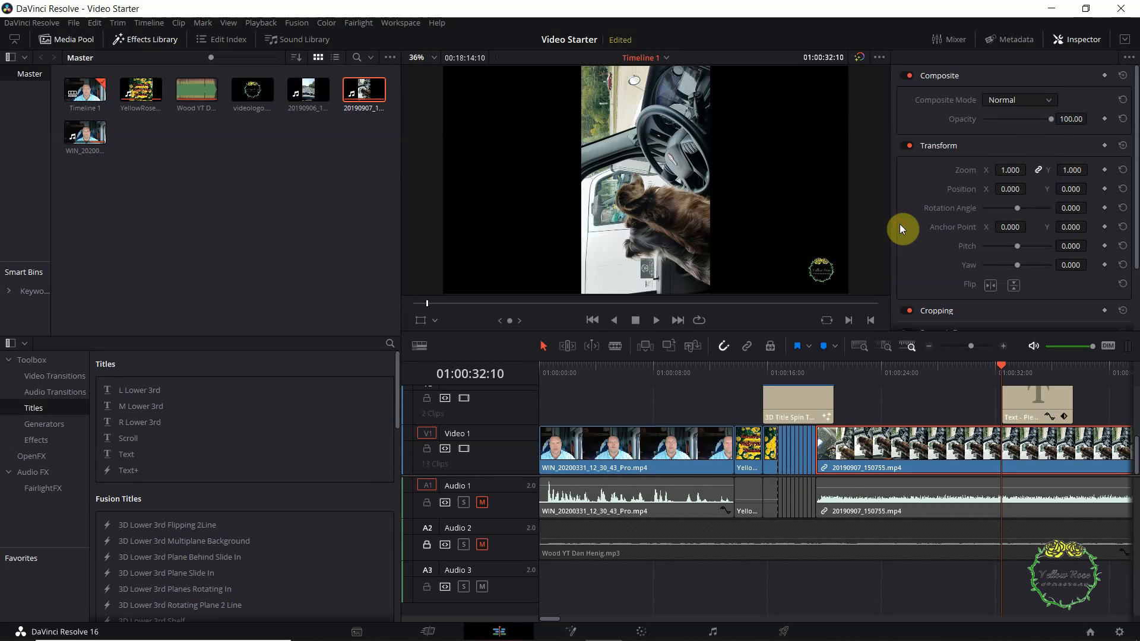
# Try shrinking the sideways dog clip to a linked zoom of 0.490, and reset the zoom to its default
pyautogui.click(1011, 172)
pyautogui.click(1012, 173)
pyautogui.moveTo(1011, 170); pyautogui.dragTo(1135, 188)
pyautogui.moveTo(643, 326); pyautogui.dragTo(393, 344)
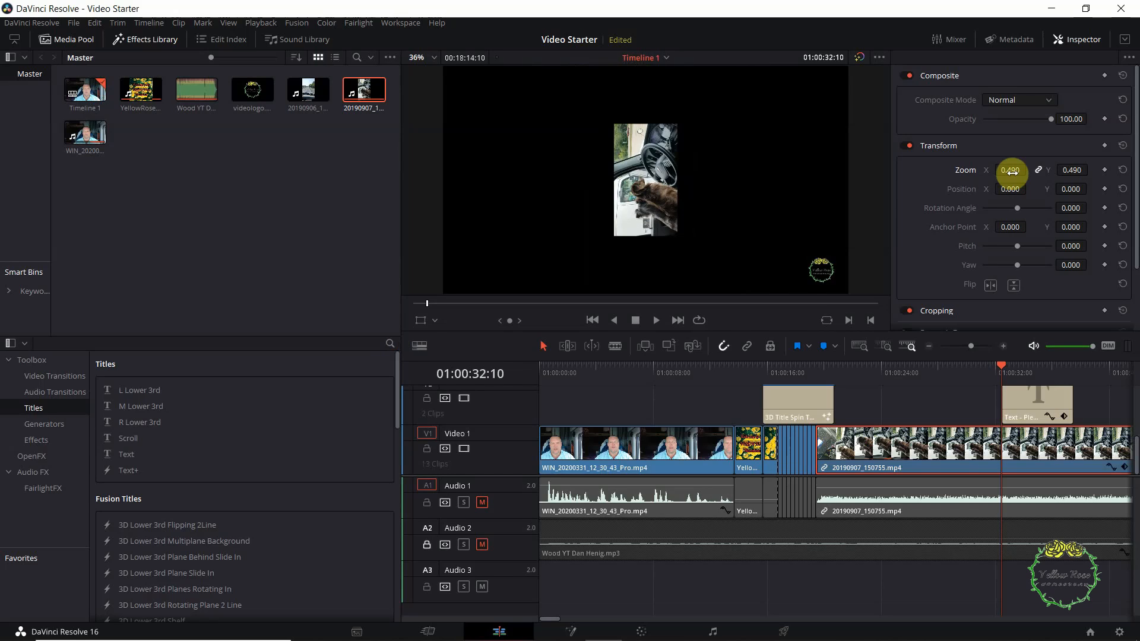
pyautogui.click(1123, 170)
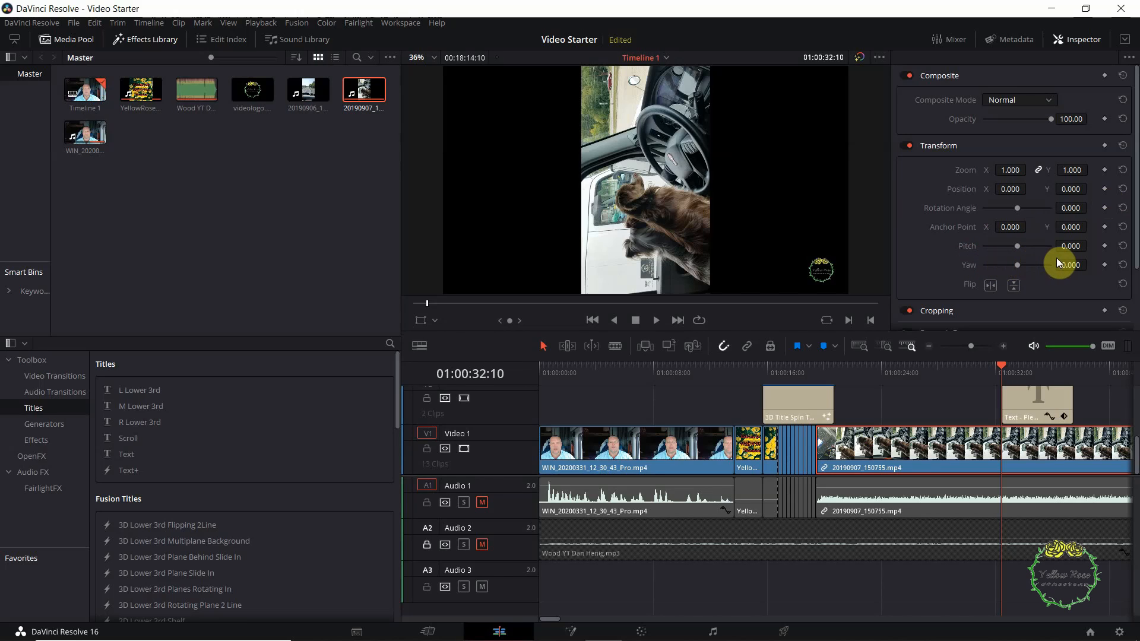
# Try flipping the sideways dog clip horizontally and vertically, turning each flip off again
pyautogui.click(990, 285)
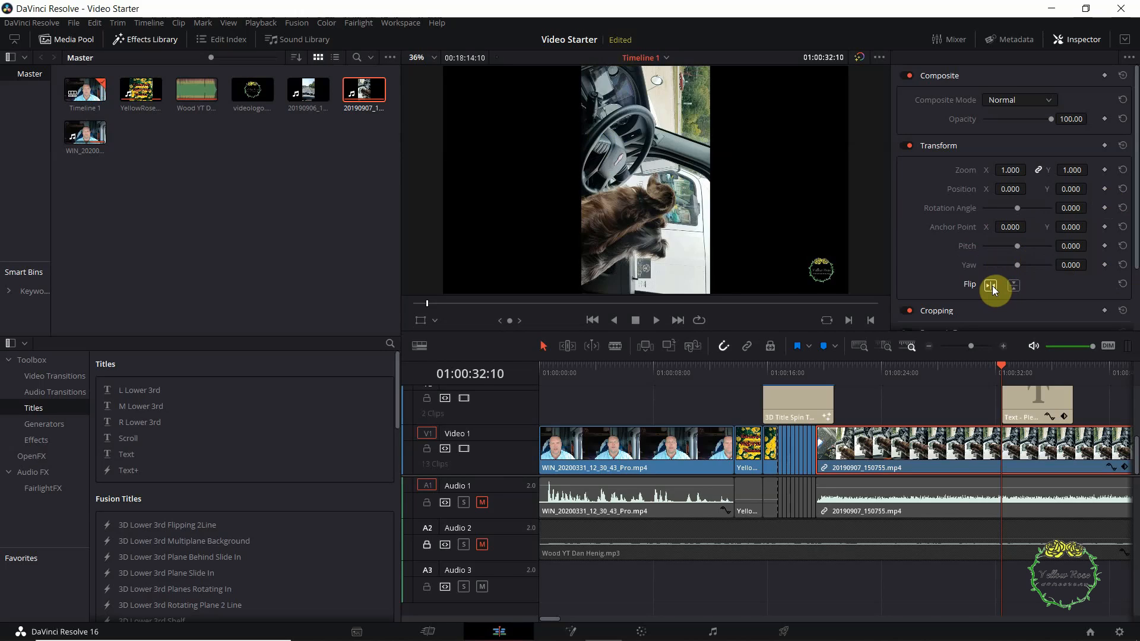
pyautogui.click(991, 285)
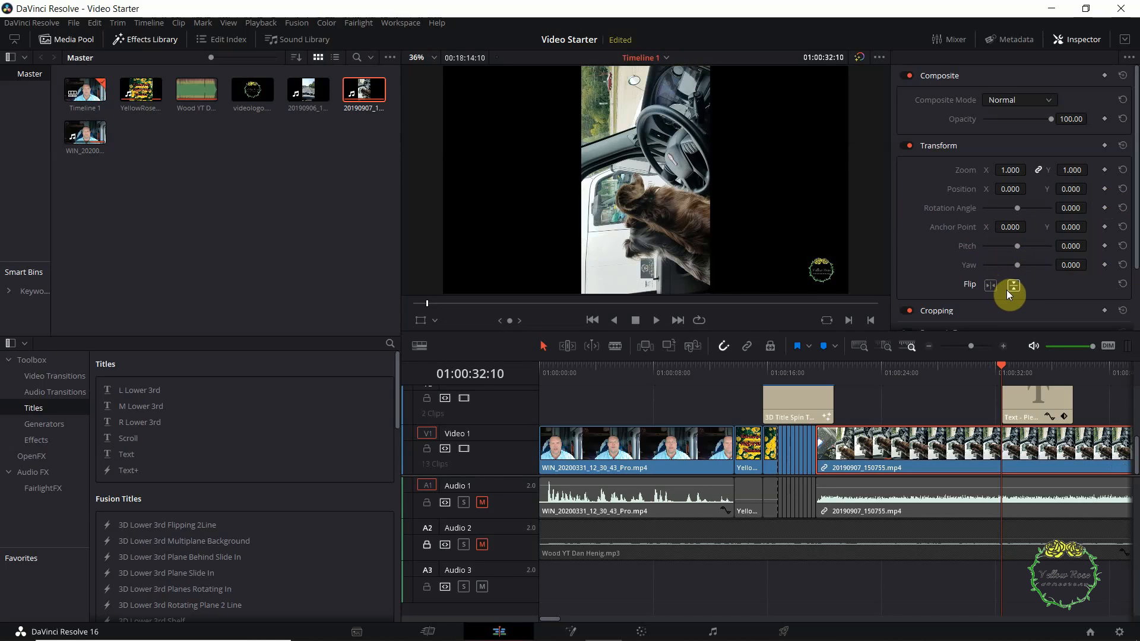
pyautogui.click(1015, 286)
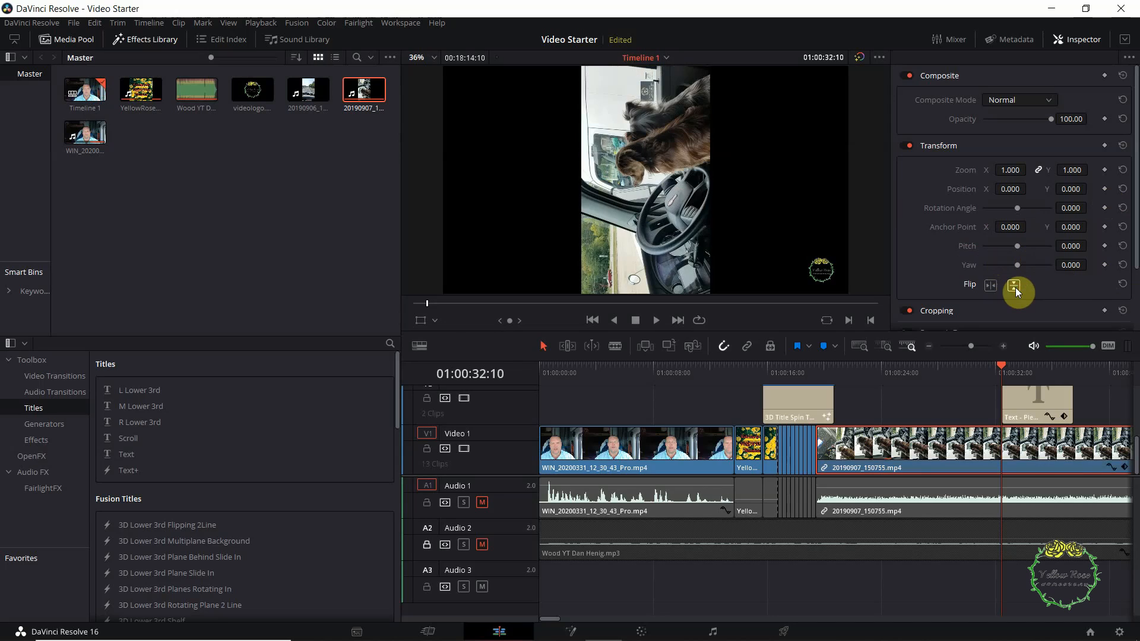
pyautogui.click(1014, 286)
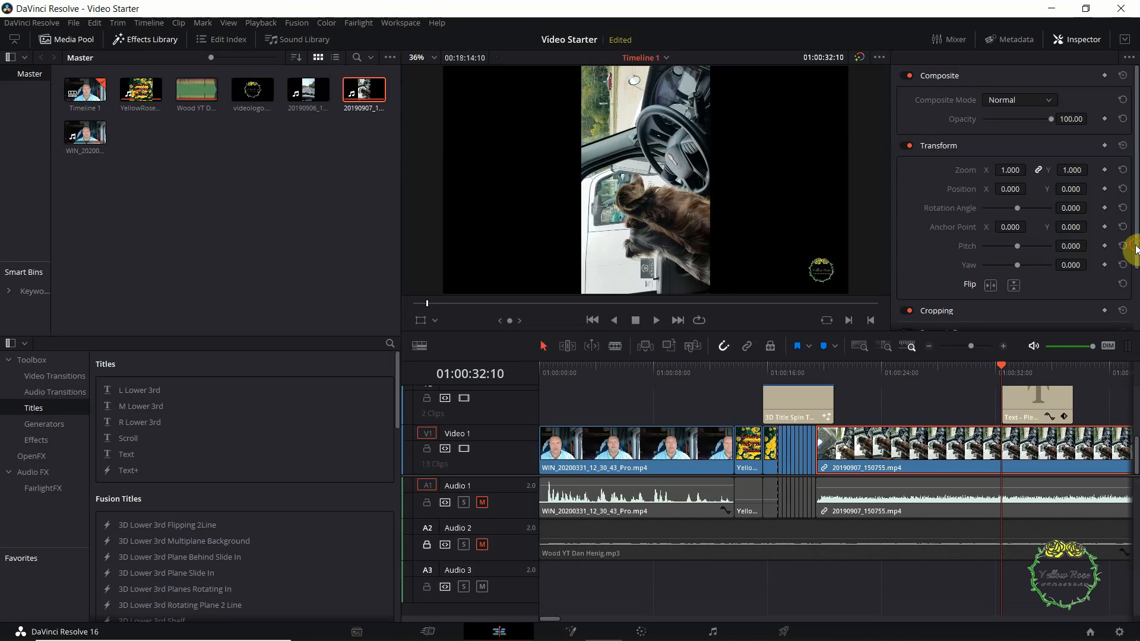
# Try tilting the dog clip with a pitch of 0.166 and with yaw, resetting the adjustments to their defaults
pyautogui.moveTo(1136, 250); pyautogui.dragTo(1135, 331)
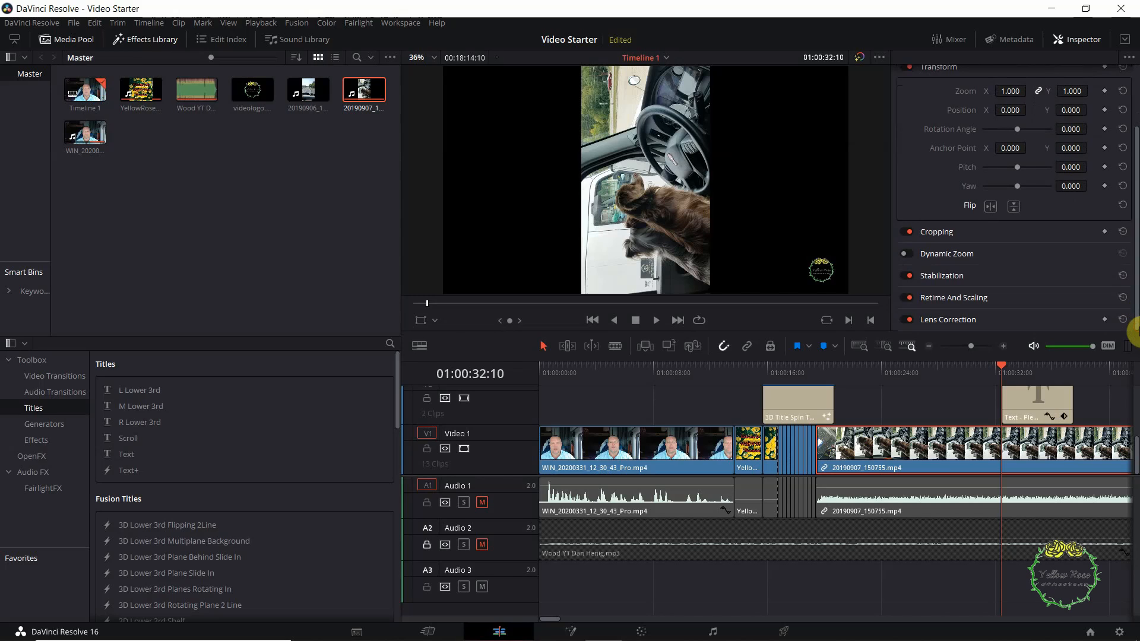
pyautogui.moveTo(1017, 167); pyautogui.dragTo(1043, 196)
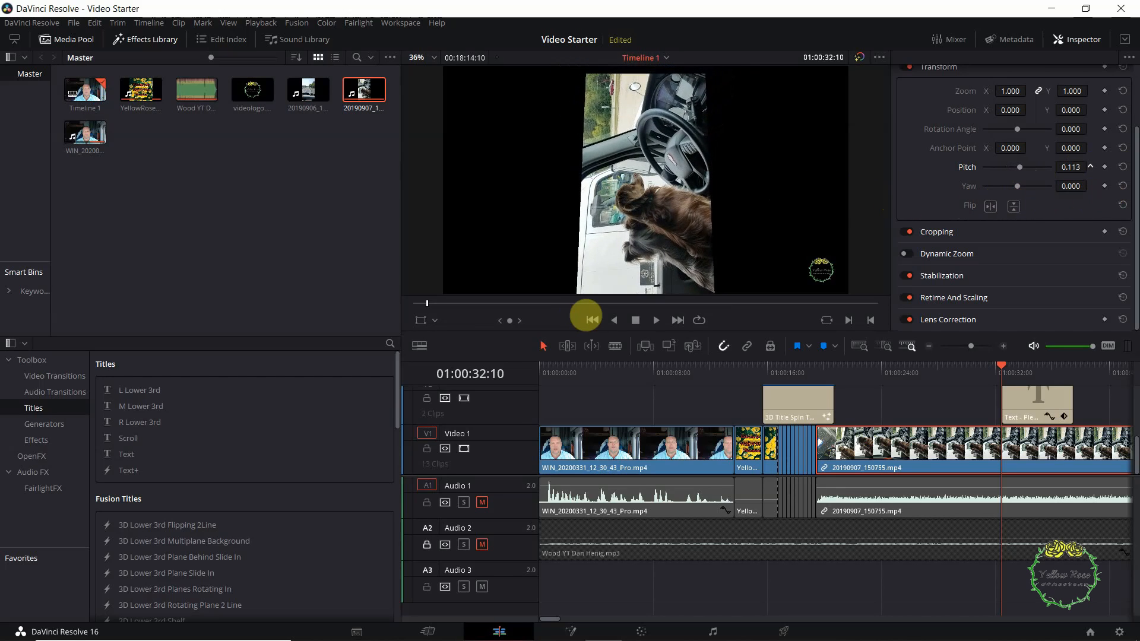
pyautogui.moveTo(585, 318); pyautogui.dragTo(600, 286)
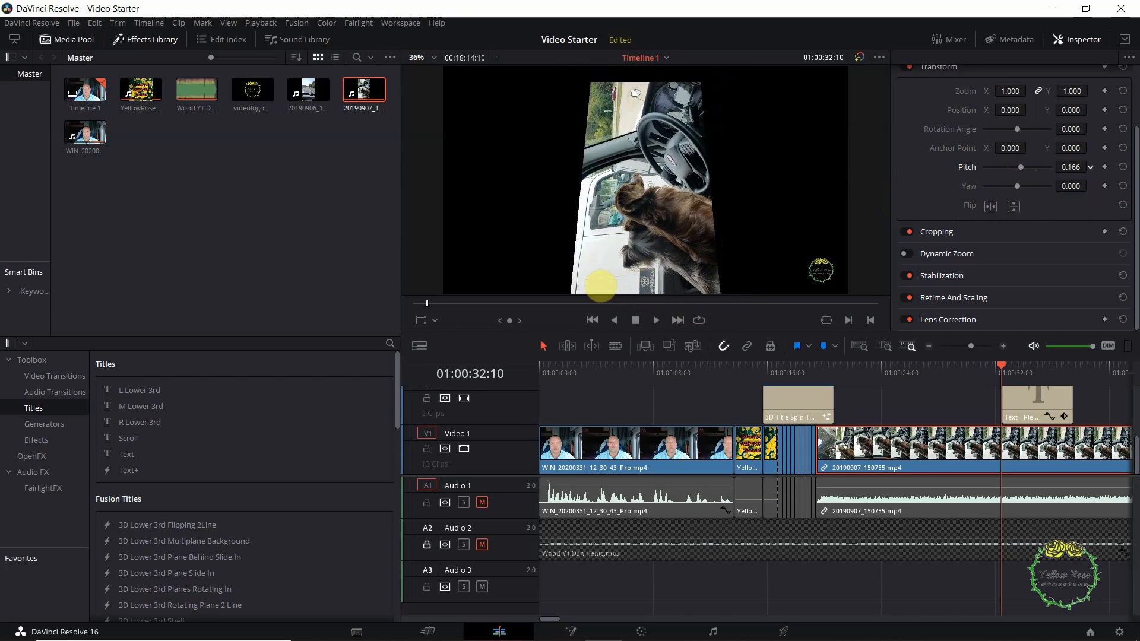
pyautogui.click(1124, 168)
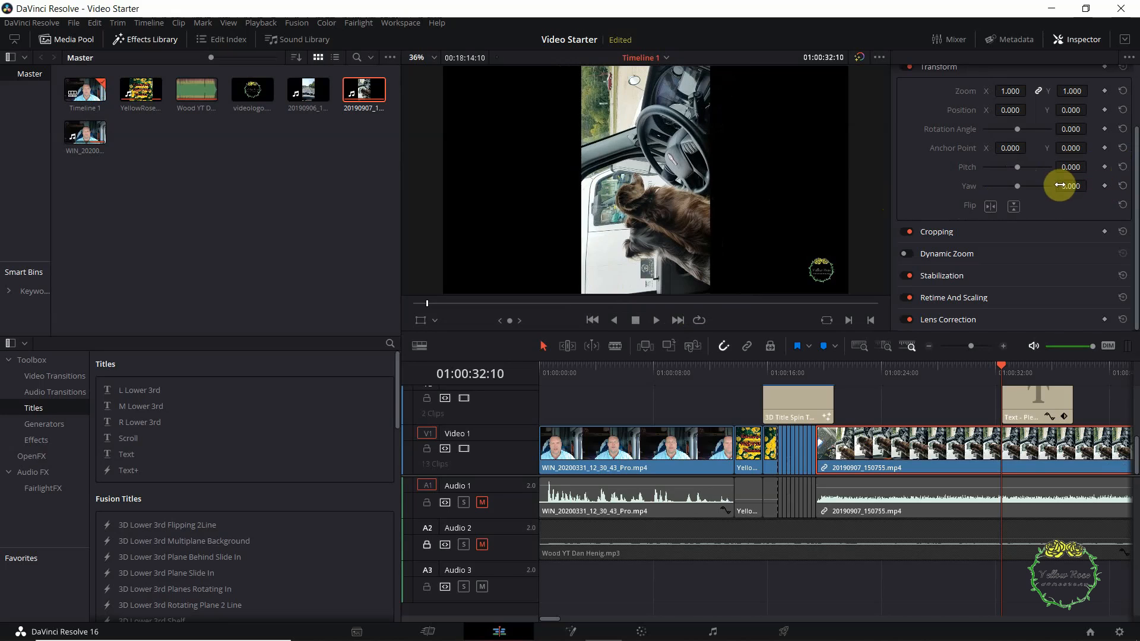
pyautogui.moveTo(1068, 186); pyautogui.dragTo(603, 316)
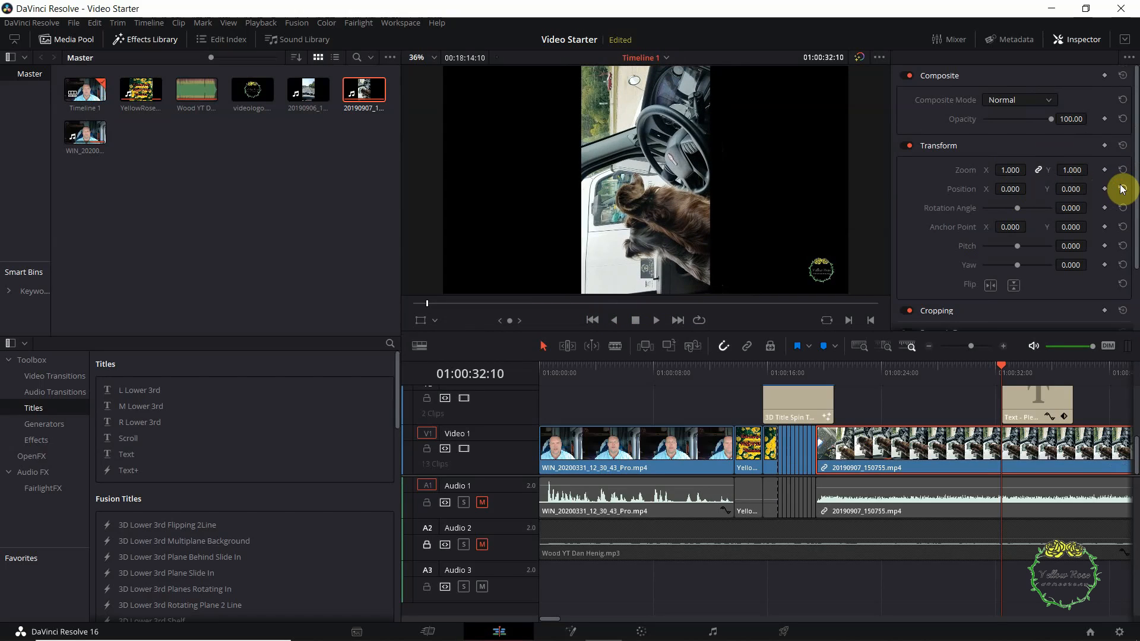
# Rotate the dog clip to -90 degrees and enlarge it to a linked zoom of 1.800 so it fills the frame
pyautogui.click(1068, 208)
pyautogui.moveTo(1071, 208); pyautogui.dragTo(533, 185)
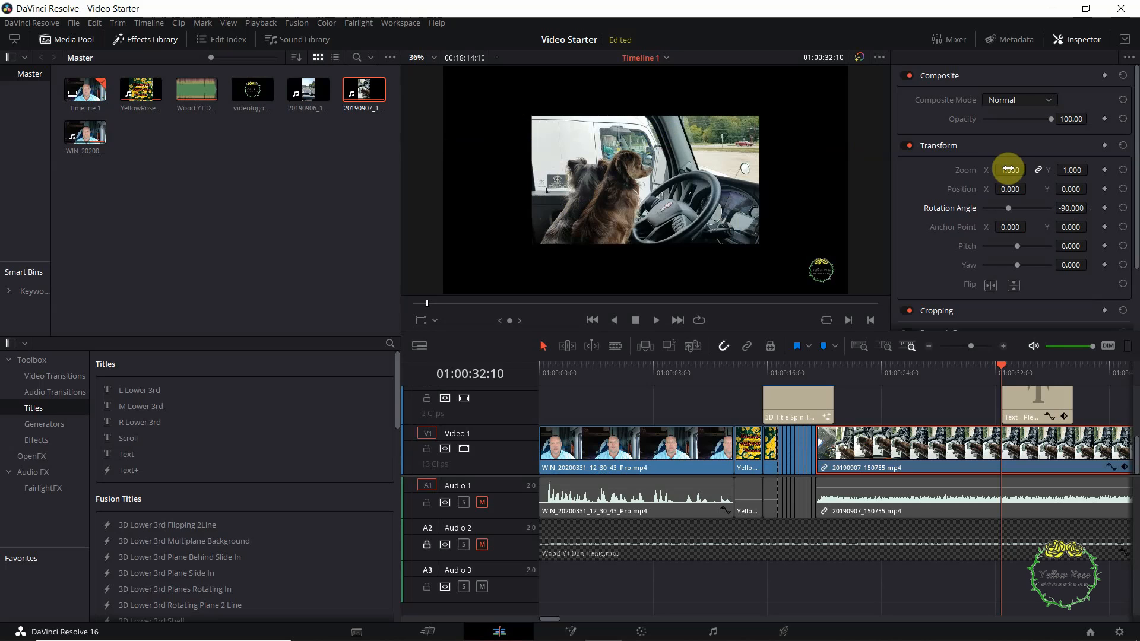
pyautogui.moveTo(1008, 169); pyautogui.dragTo(1055, 177)
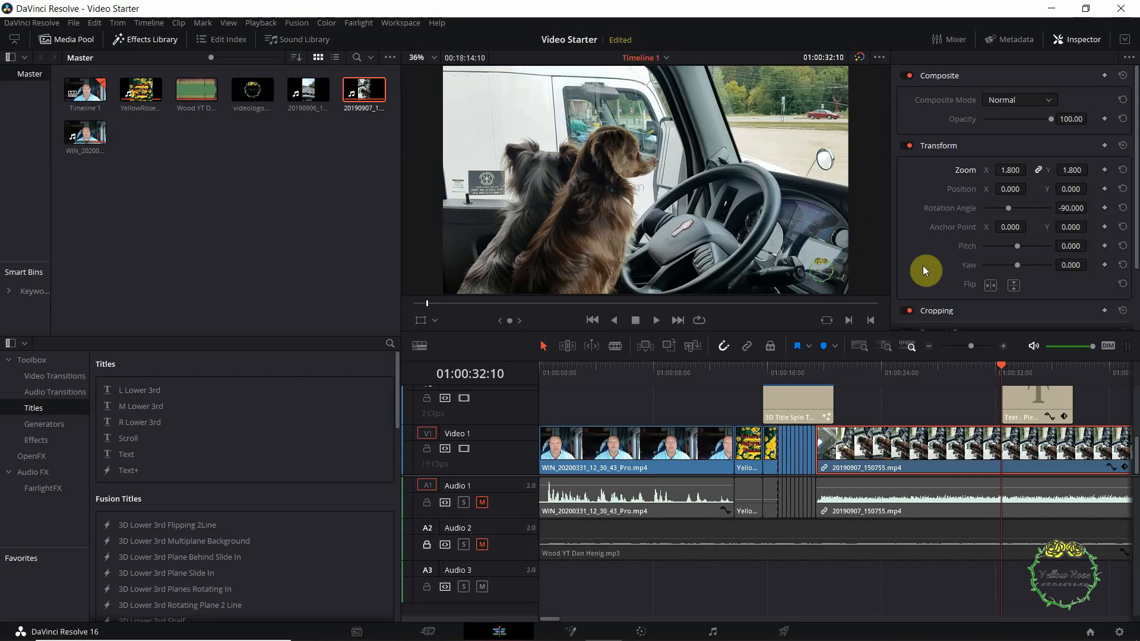
# Try both flip directions on the rotated and enlarged dog clip, turning each one off again
pyautogui.click(991, 285)
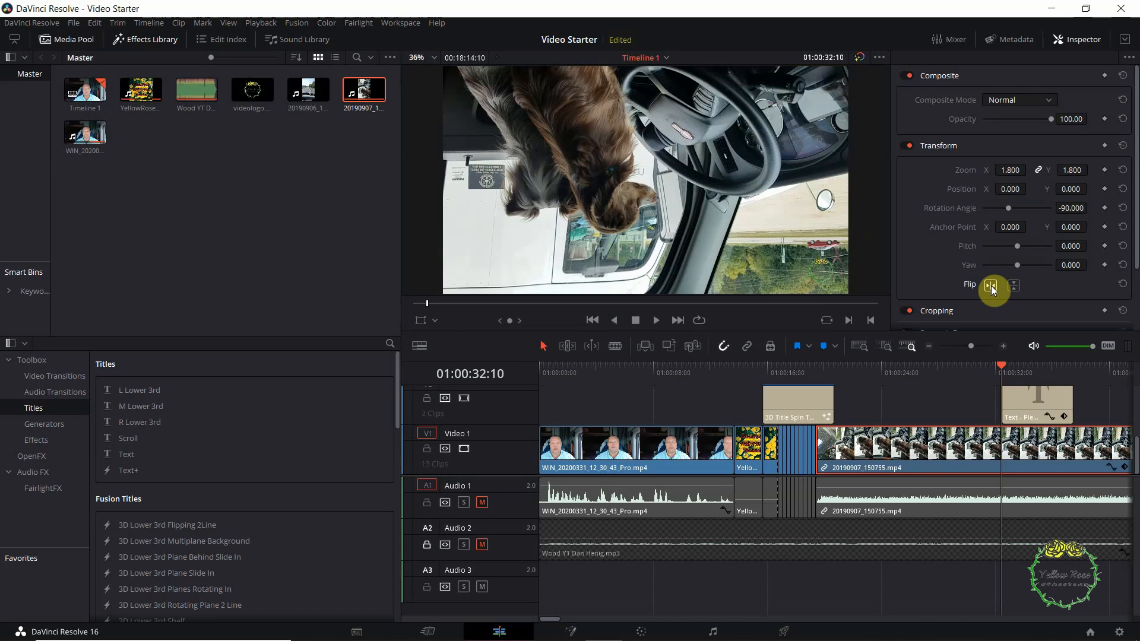
pyautogui.click(990, 286)
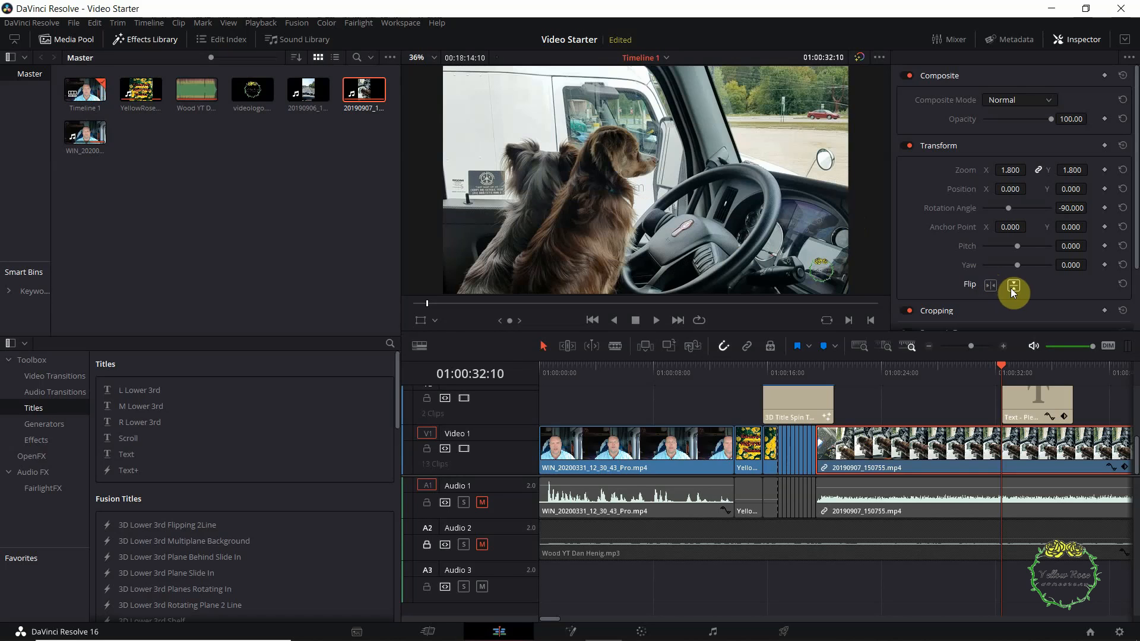
pyautogui.click(1013, 287)
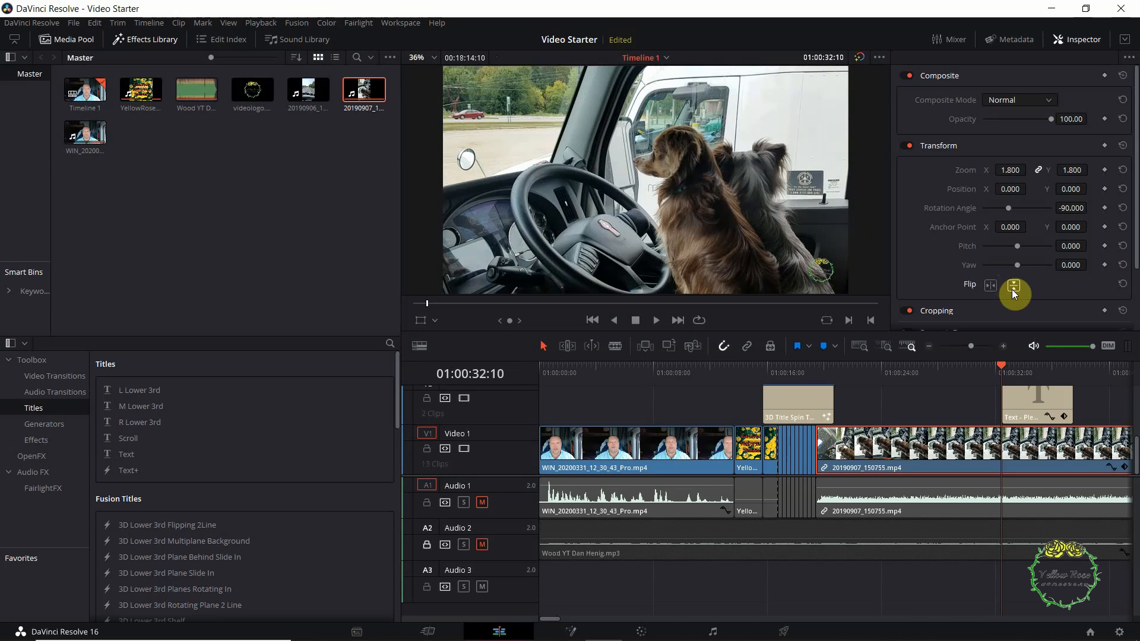
pyautogui.click(1013, 287)
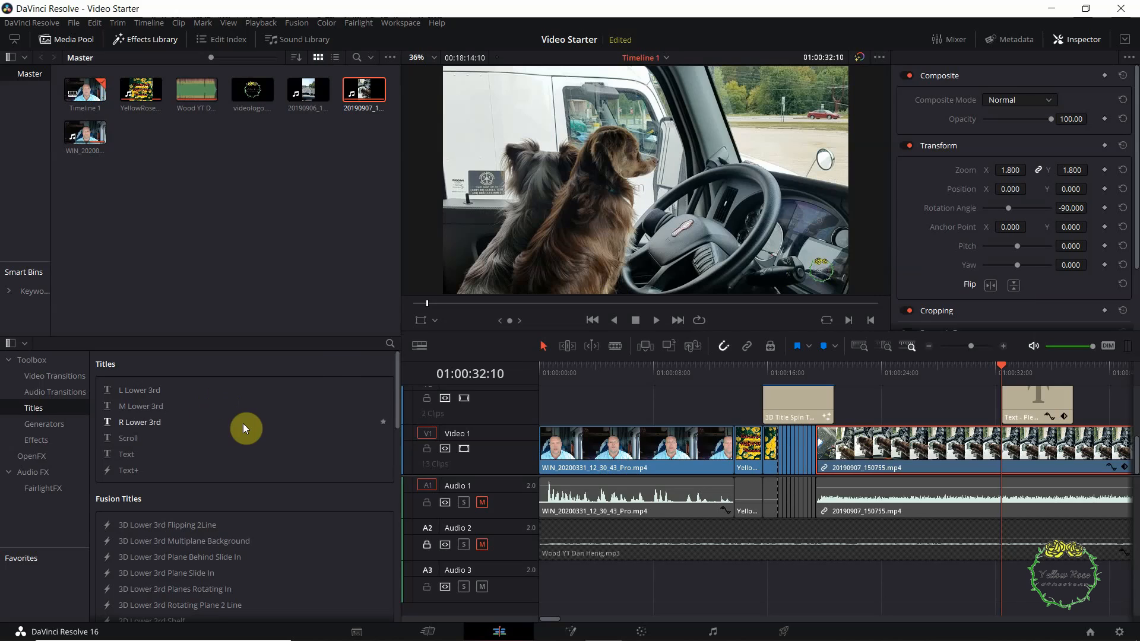
pyautogui.click(24, 364)
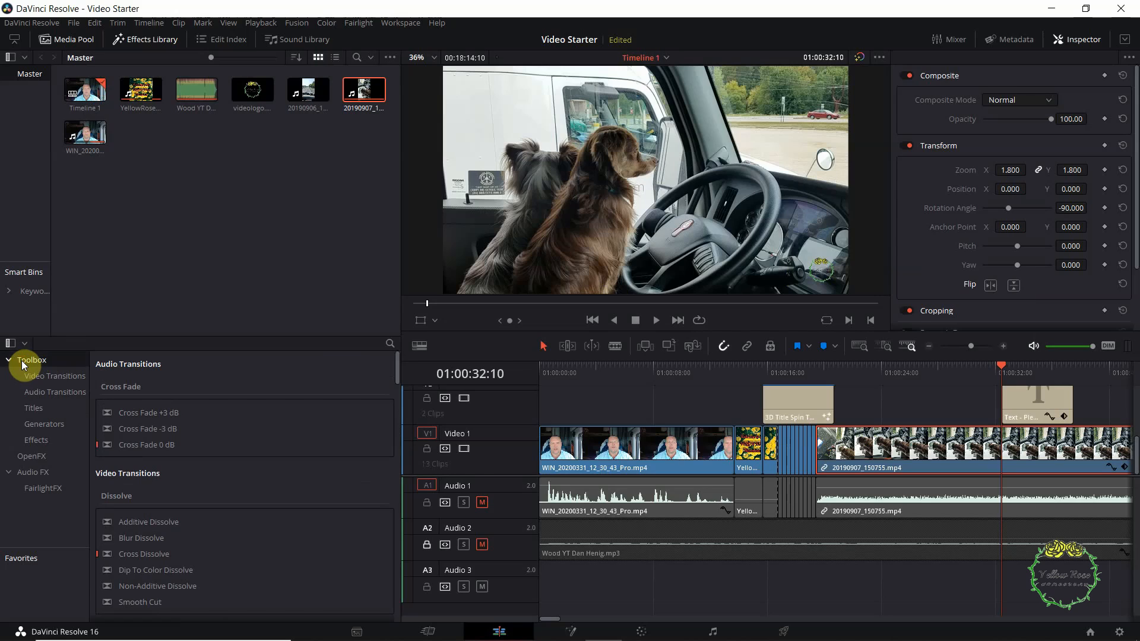
pyautogui.click(8, 361)
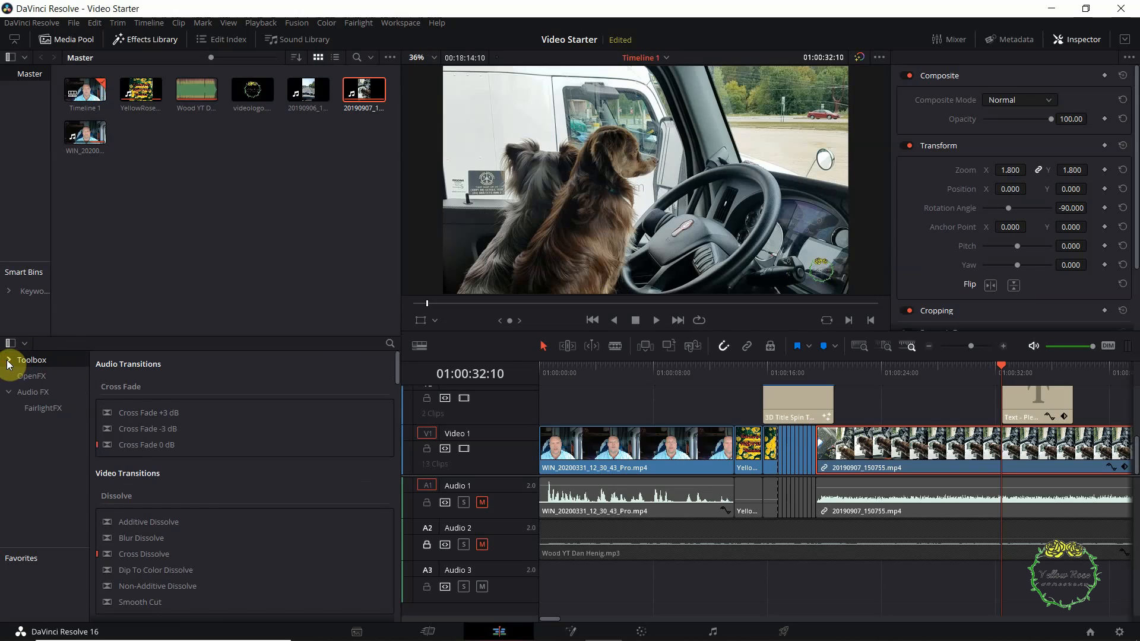
pyautogui.click(9, 361)
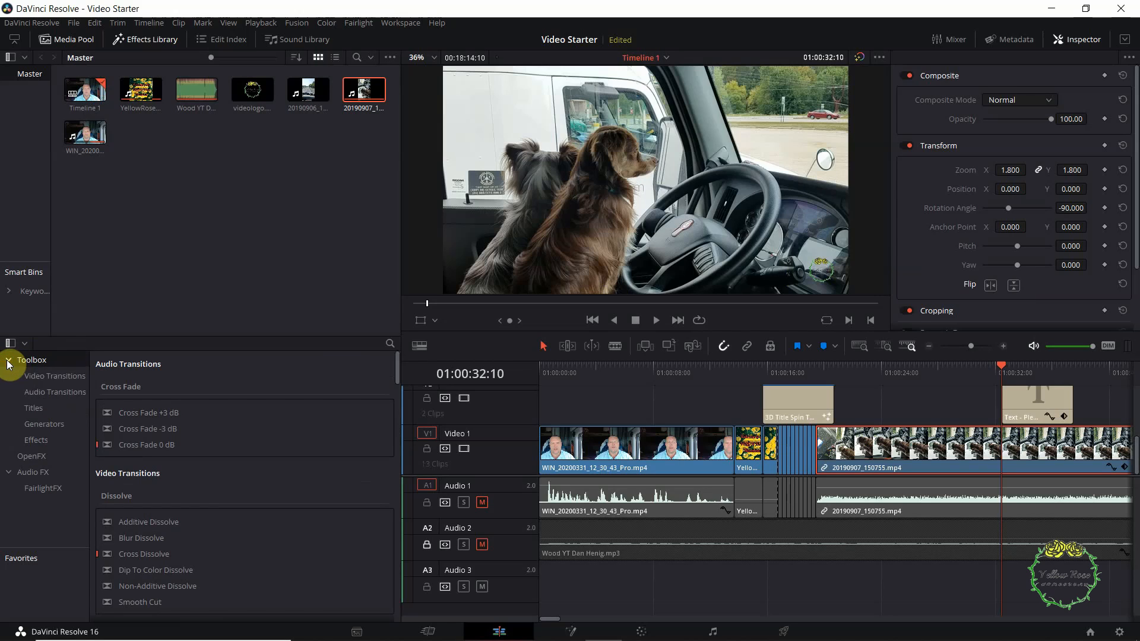
# Add a basic Text title on the track above the first video clip, spanning the playhead at 01:00:07:00
pyautogui.click(35, 410)
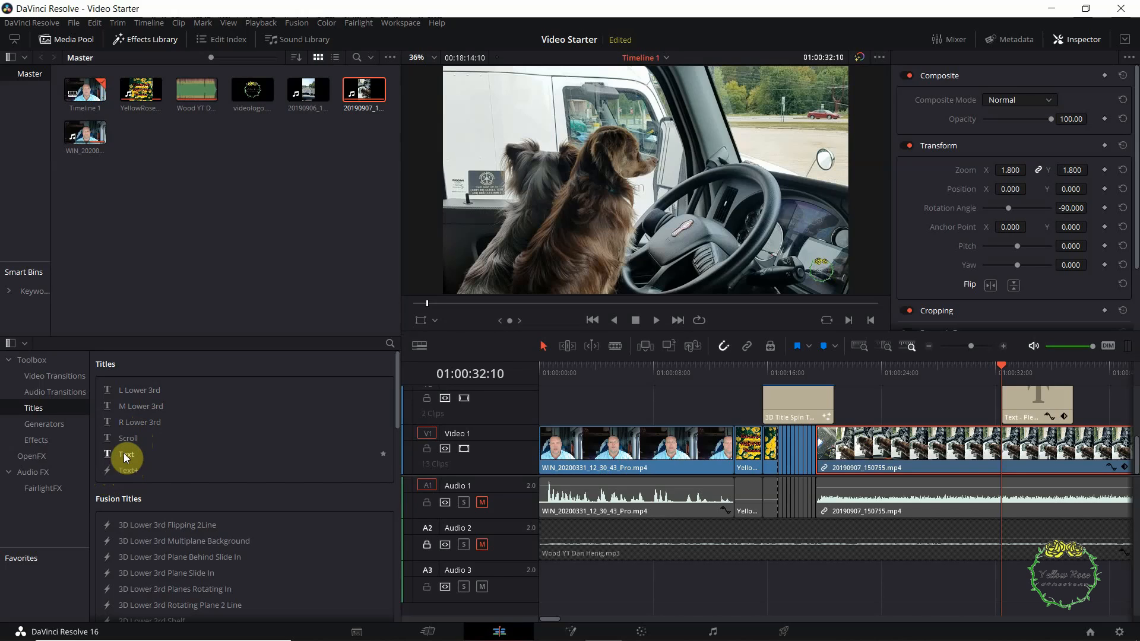
pyautogui.moveTo(126, 457); pyautogui.dragTo(550, 456)
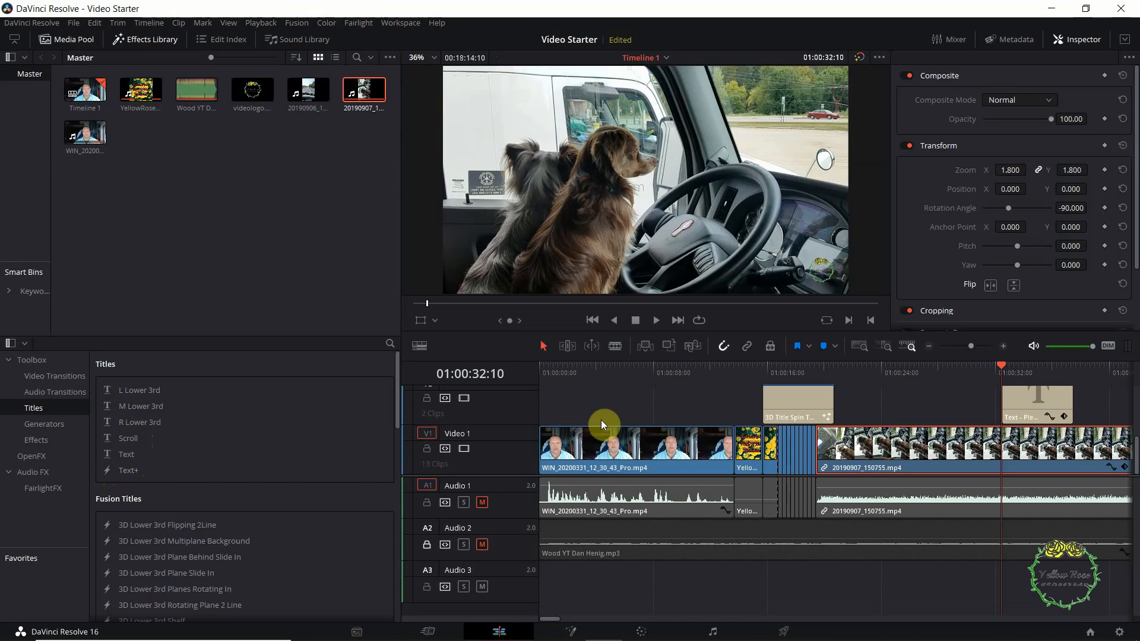
pyautogui.click(639, 366)
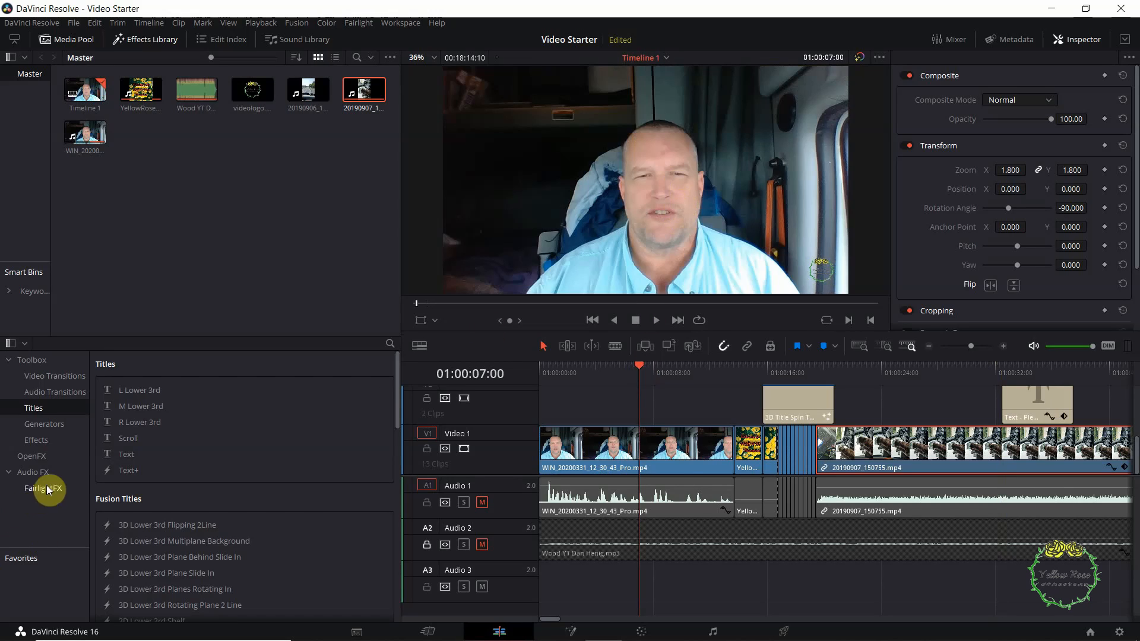
pyautogui.click(126, 457)
pyautogui.moveTo(126, 461); pyautogui.dragTo(611, 404)
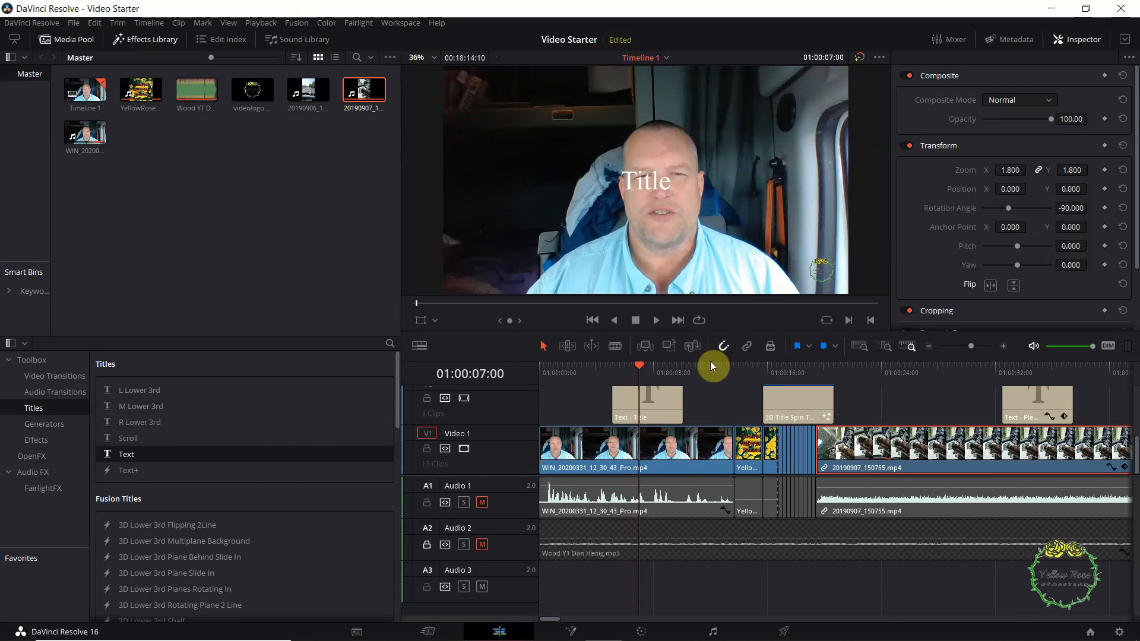
# Replace the new title's default text with "Cover The Ugly Mug"
pyautogui.click(668, 399)
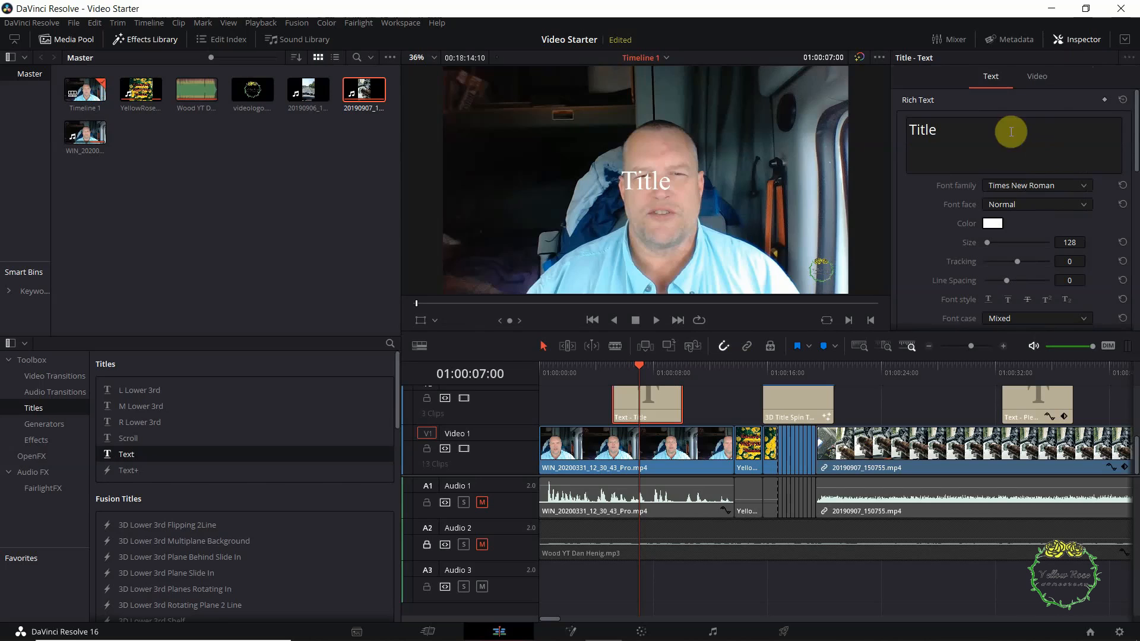
pyautogui.click(955, 130)
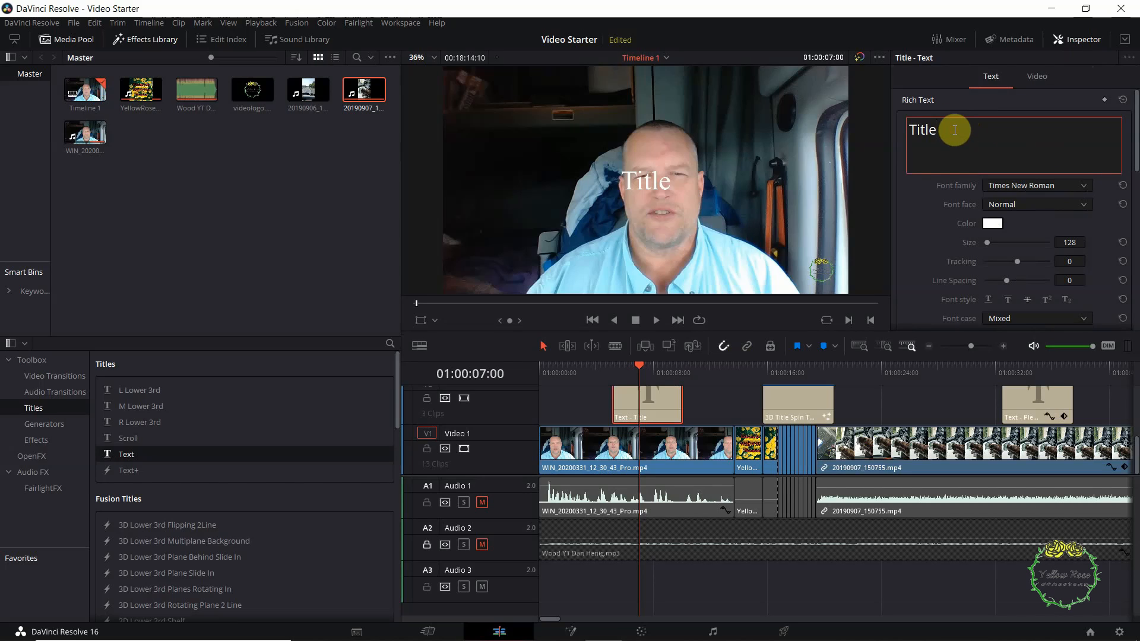
pyautogui.press('BackSpace')
pyautogui.press('BackSpace')
pyautogui.press('BackSpace')
pyautogui.press('BackSpace')
pyautogui.press('BackSpace')
pyautogui.write('Cover')
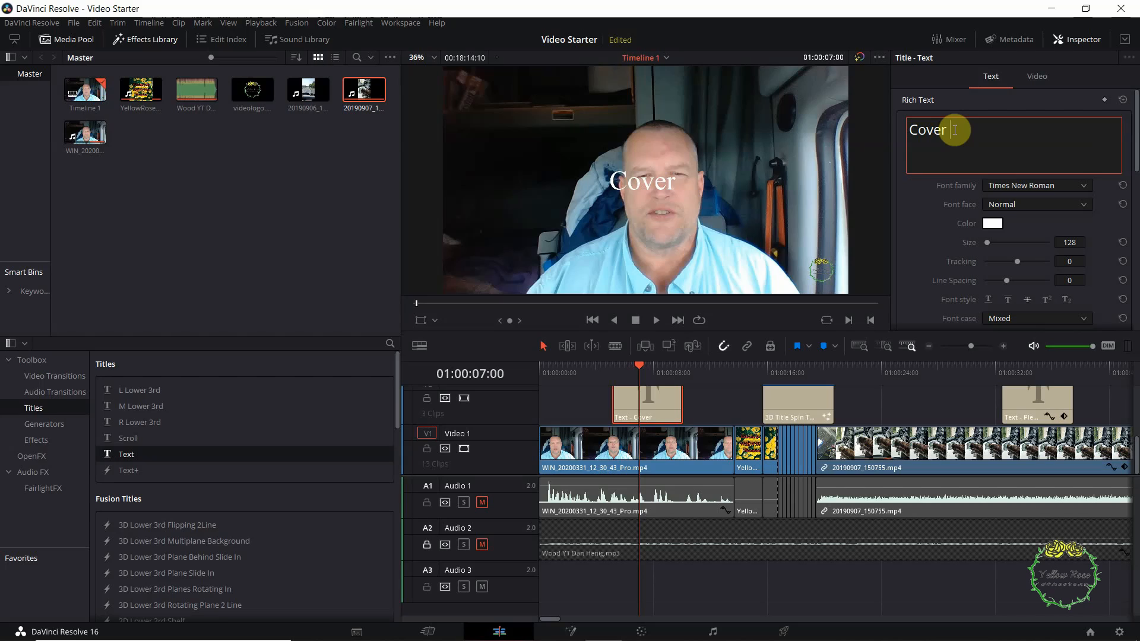
pyautogui.write(' The')
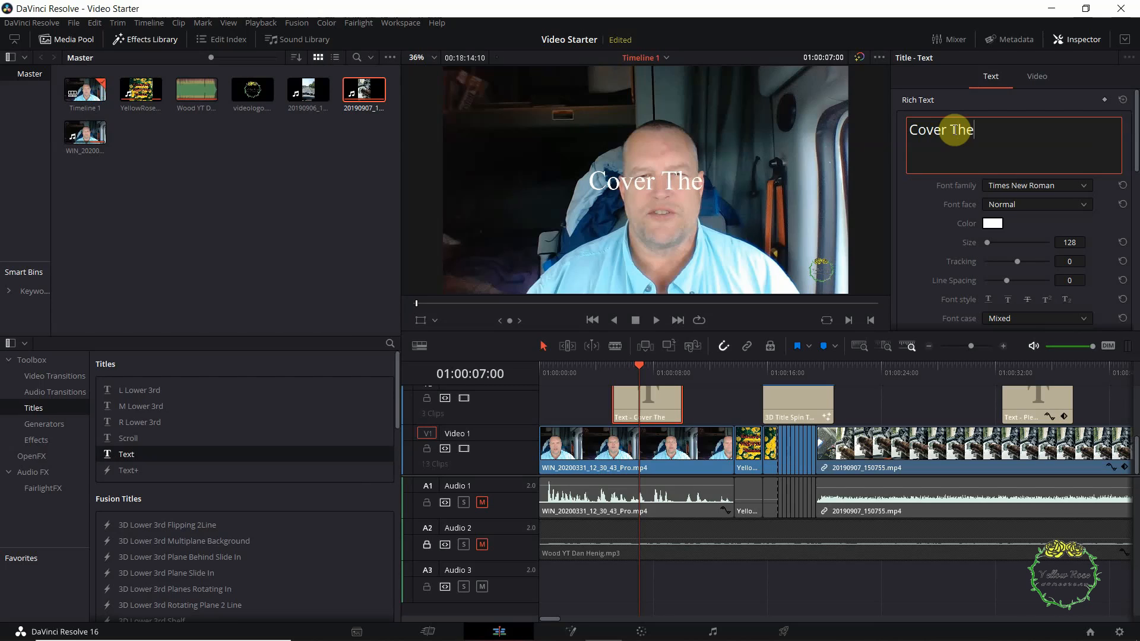
pyautogui.write(' Ugle')
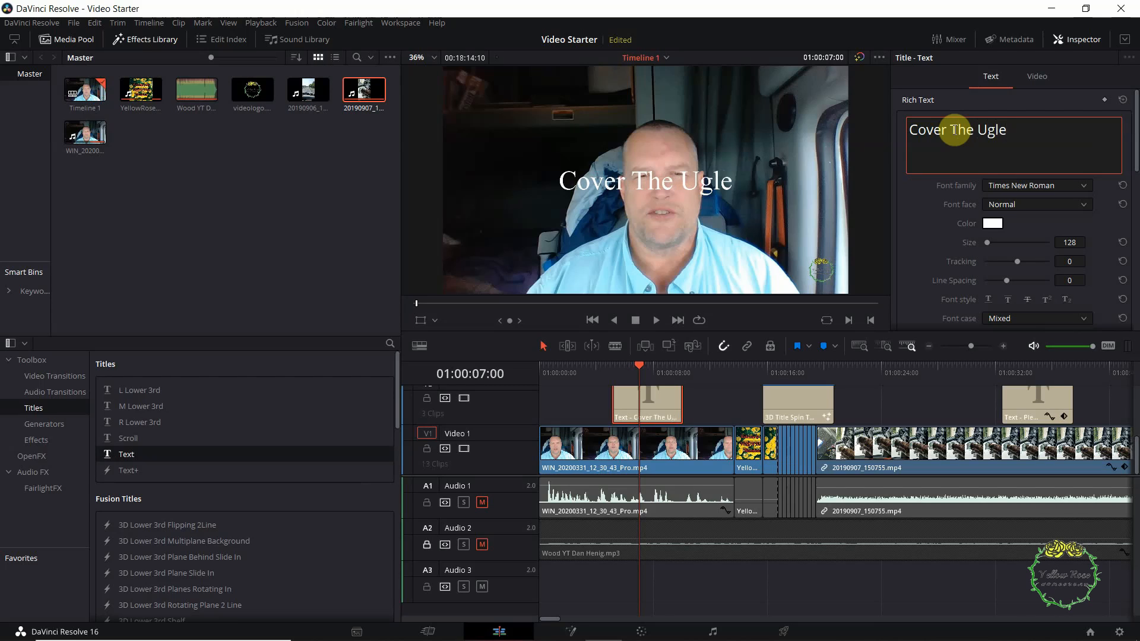
pyautogui.press('BackSpace')
pyautogui.write('y')
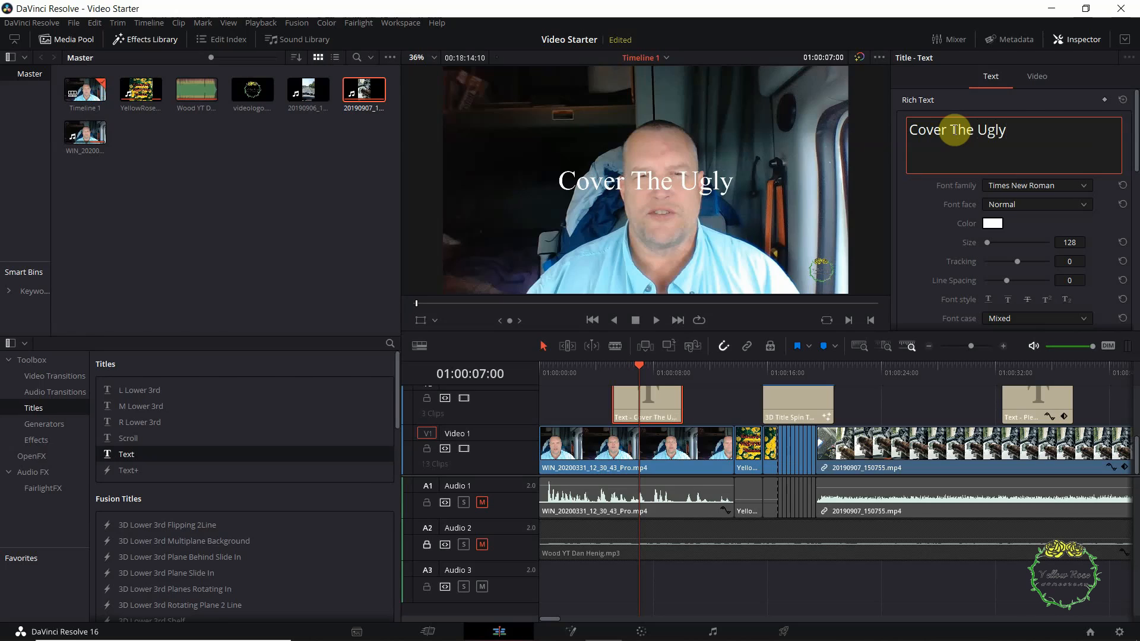
pyautogui.write(' Mug')
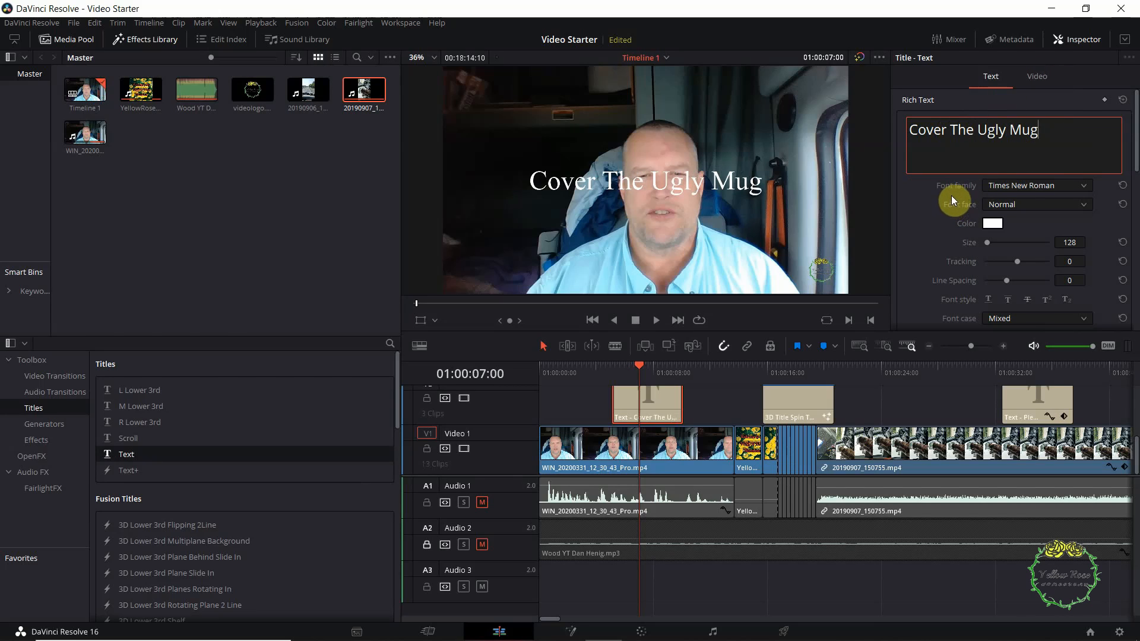
# Set the "Cover The Ugly Mug" title's font family to MS Gothic and its font face to Bold Italic
pyautogui.click(1082, 189)
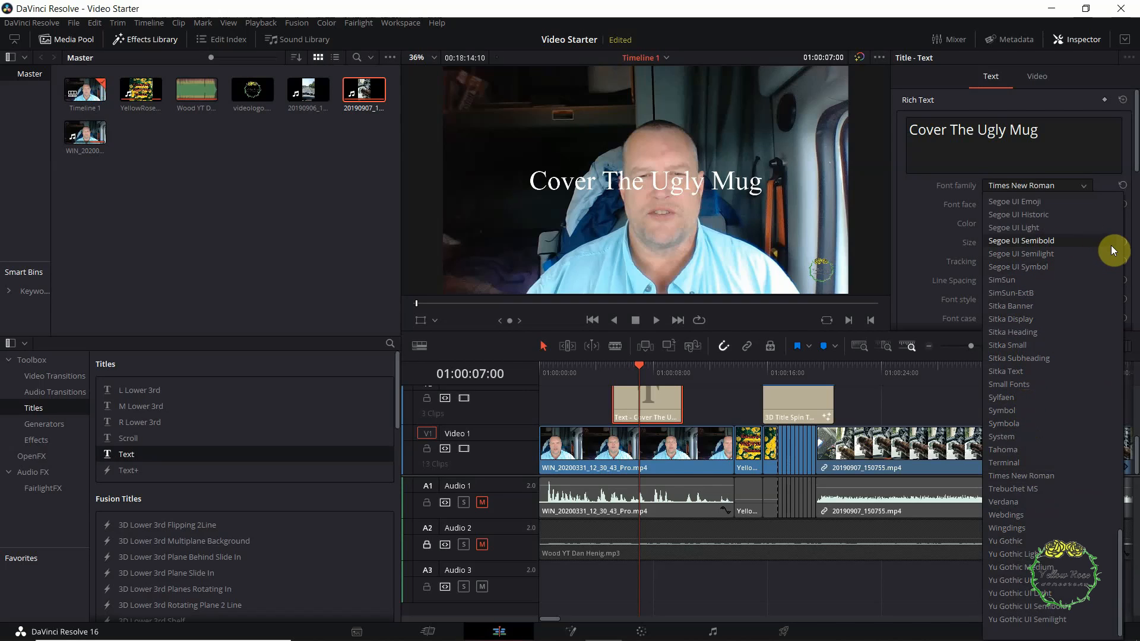
pyautogui.click(1120, 280)
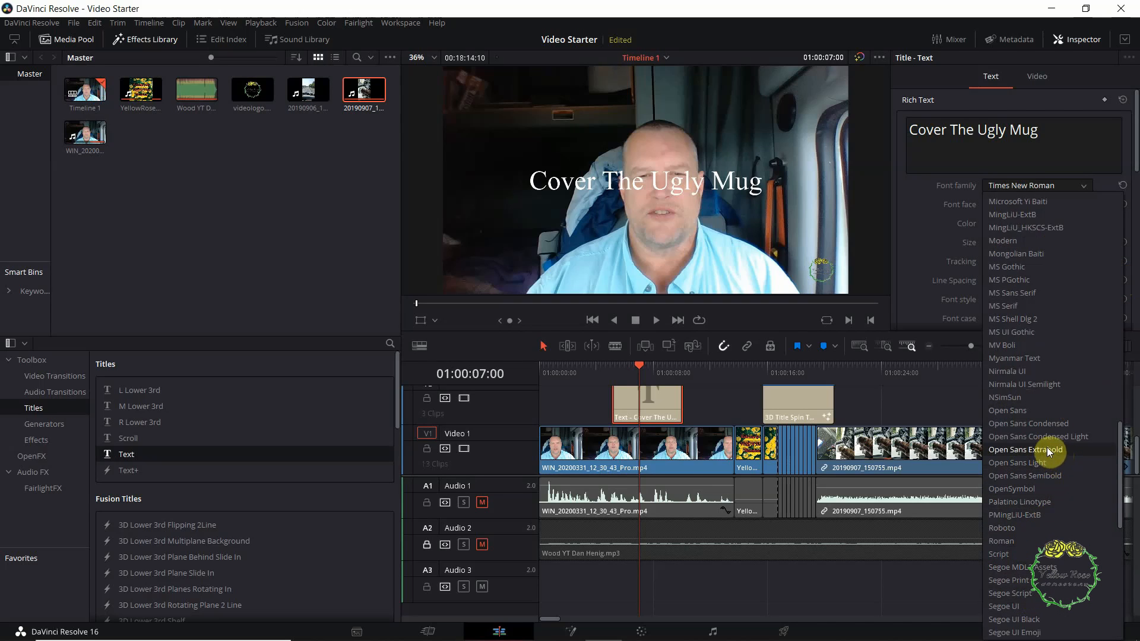
pyautogui.click(1058, 267)
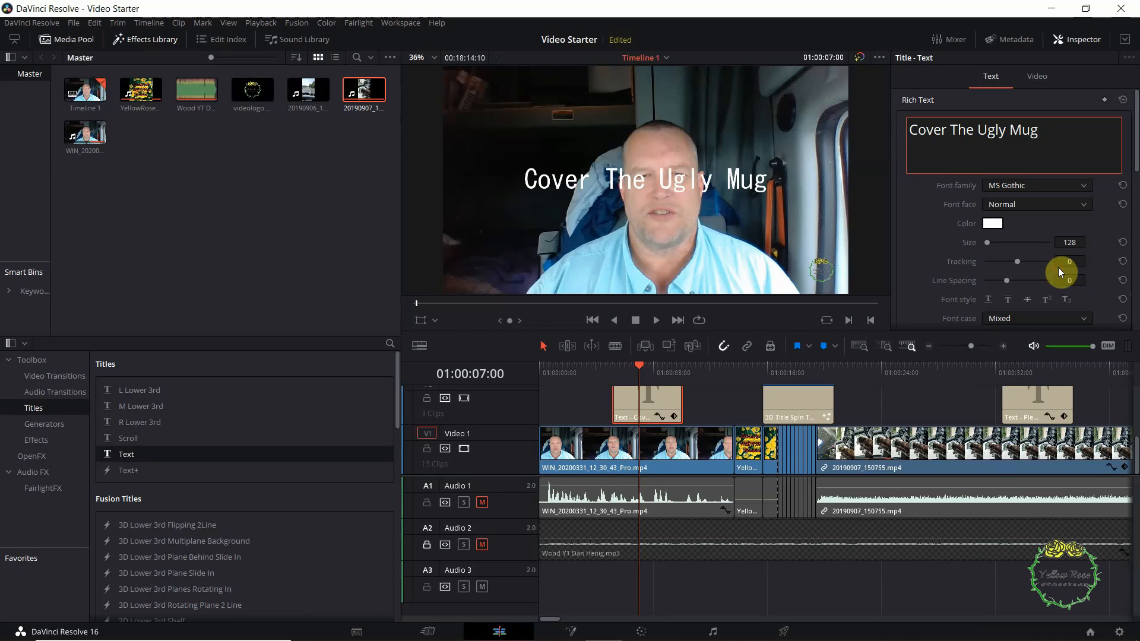
pyautogui.click(1084, 204)
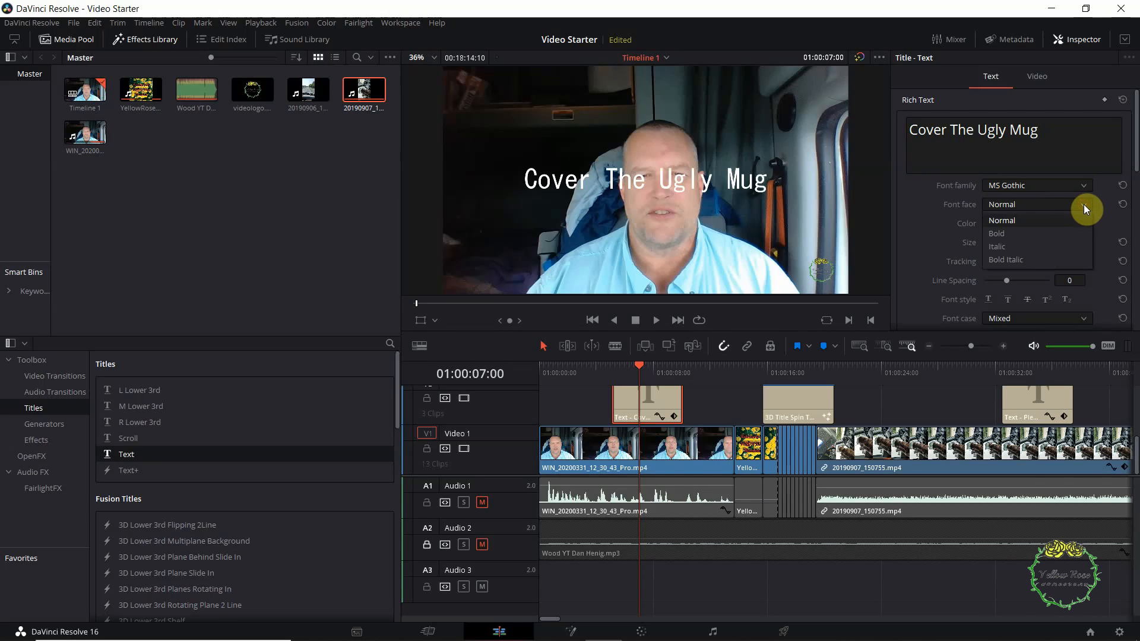
pyautogui.click(1006, 261)
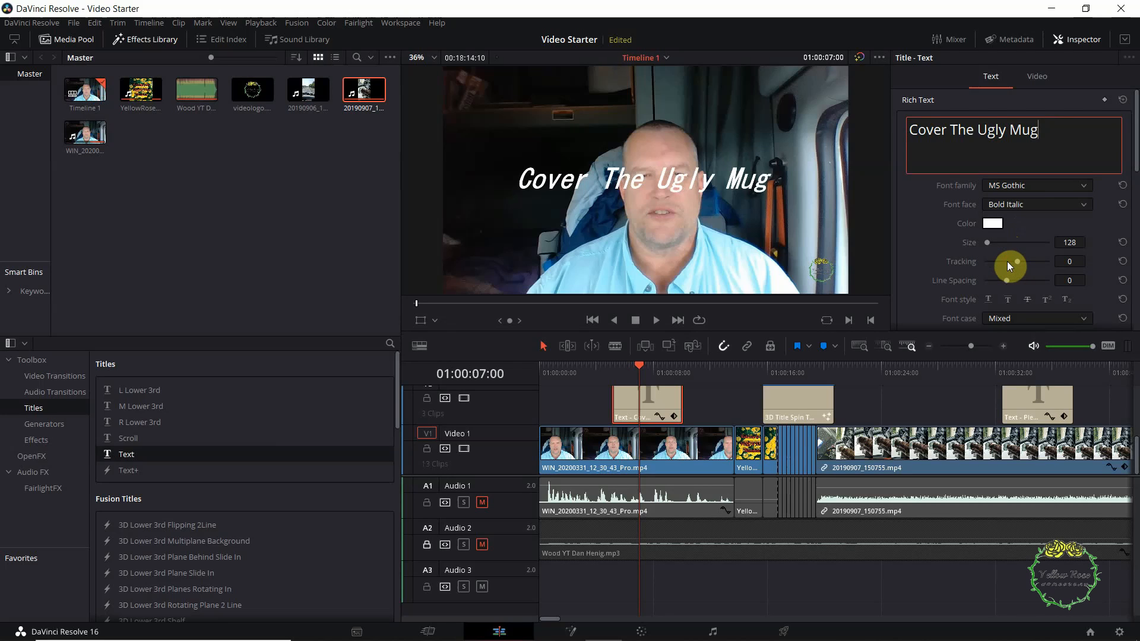
# Colour the "Cover The Ugly Mug" title text red (#ff0000) and enlarge its font size to 192
pyautogui.click(994, 223)
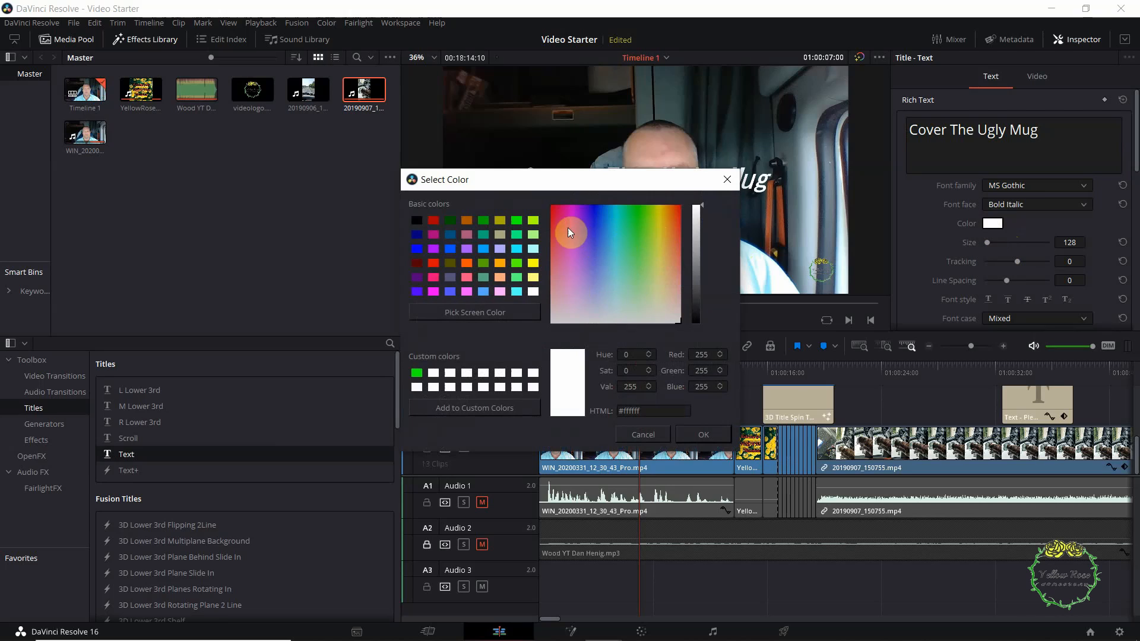
pyautogui.click(434, 265)
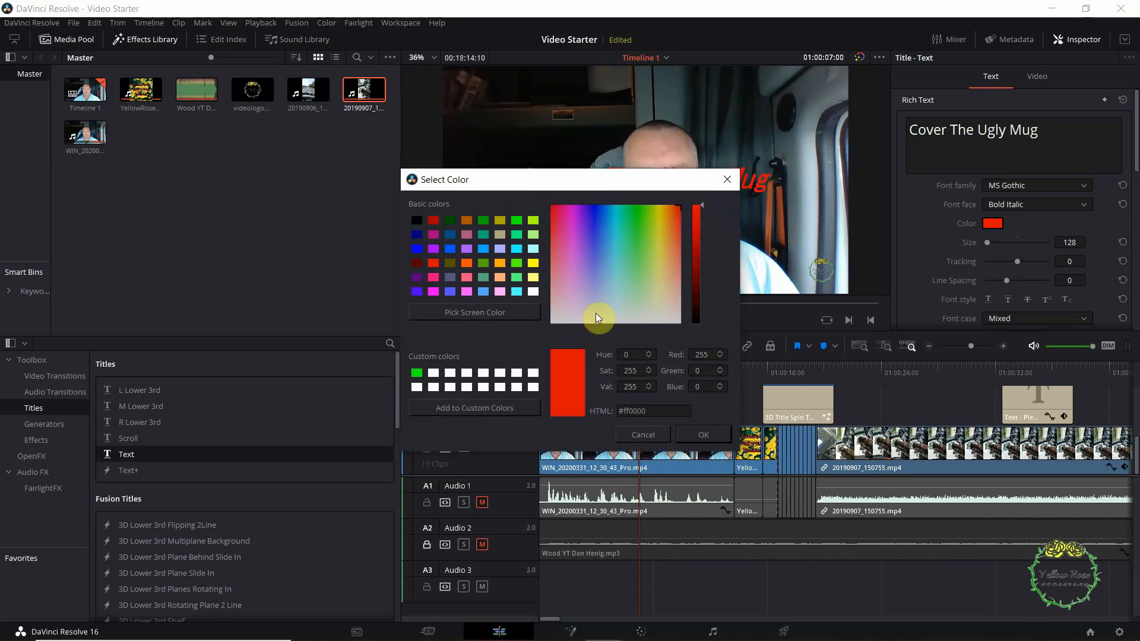
pyautogui.click(708, 437)
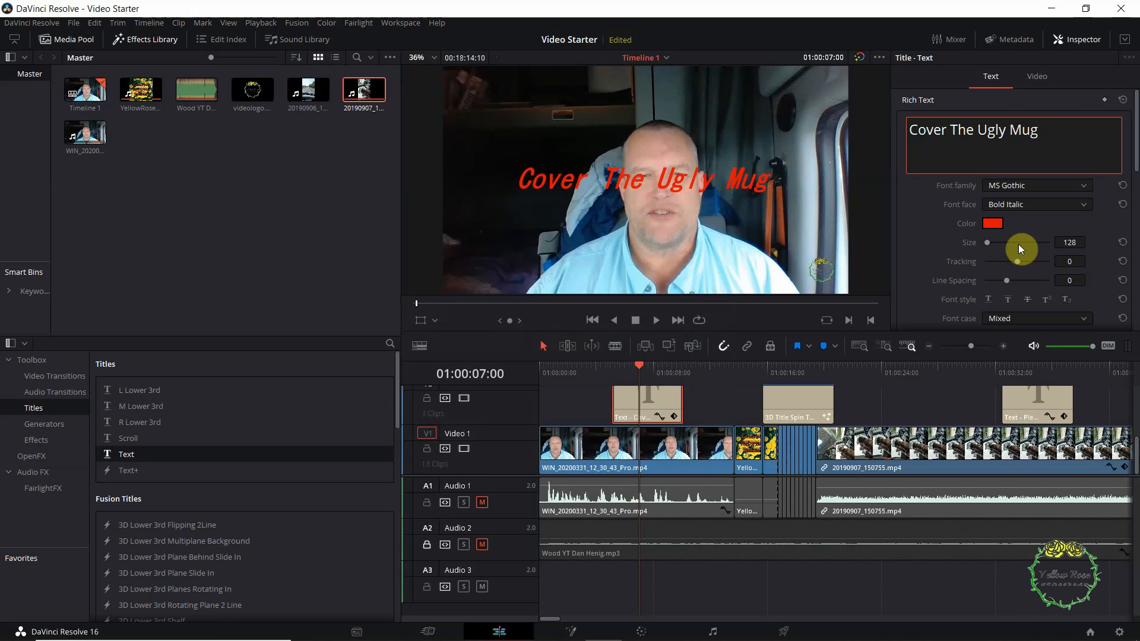
pyautogui.click(988, 242)
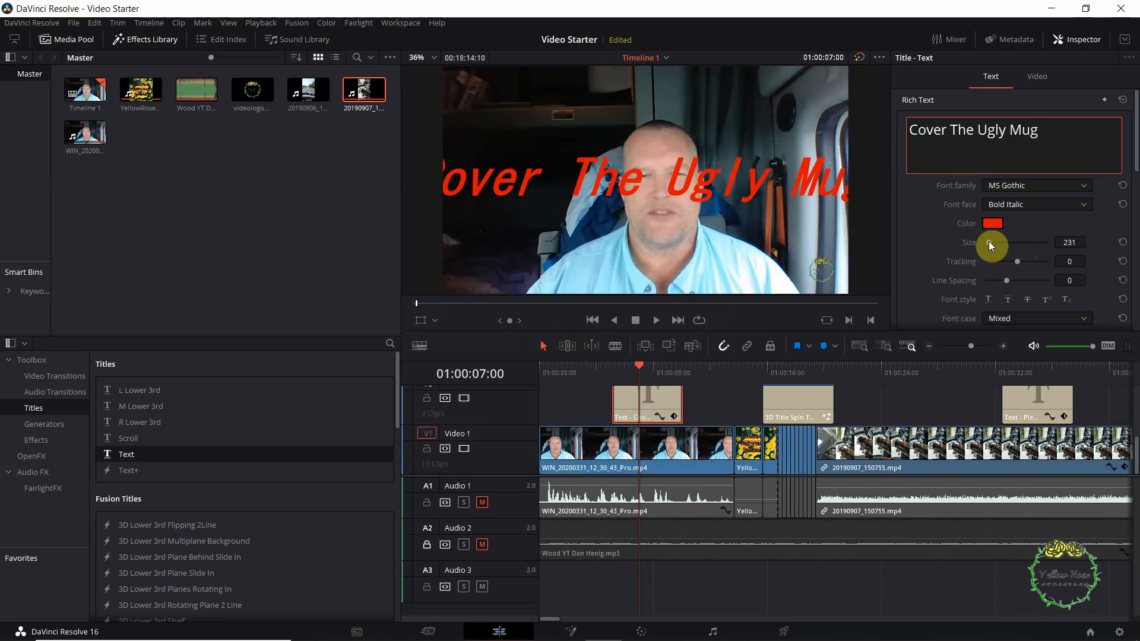
pyautogui.moveTo(988, 241); pyautogui.dragTo(987, 244)
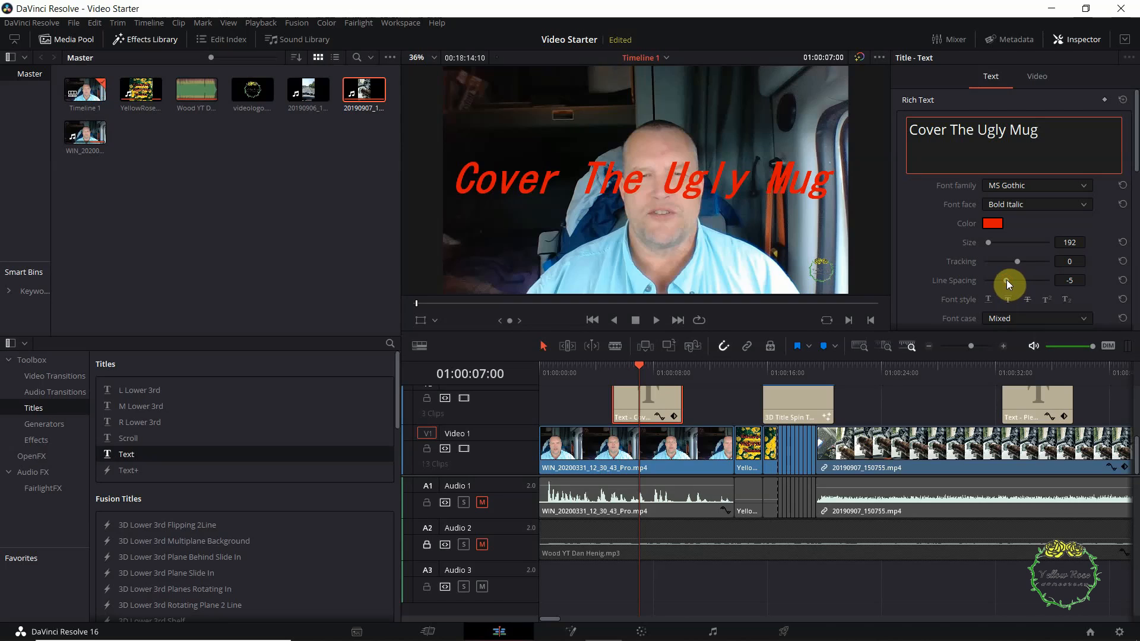
# Break the title text onto two lines before "Ugly Mug" and set the line spacing to 40
pyautogui.moveTo(1006, 280)
pyautogui.mouseDown()
pyautogui.moveTo(1029, 280)
pyautogui.moveTo(979, 279)
pyautogui.moveTo(1004, 284)
pyautogui.mouseUp()
pyautogui.click(978, 132)
pyautogui.press('Return')
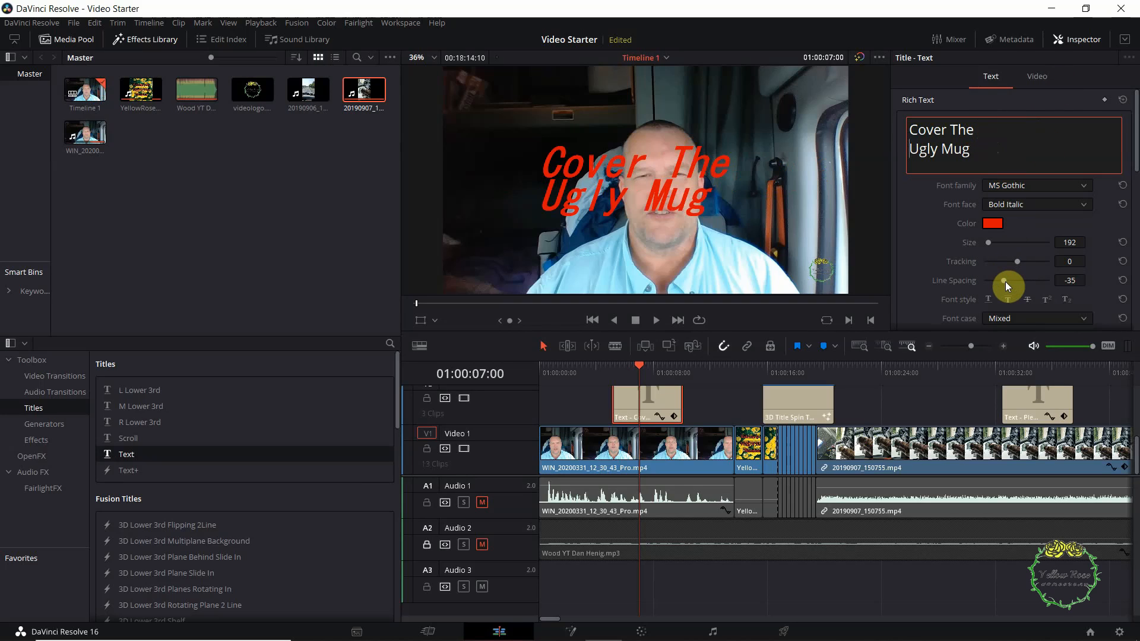
pyautogui.moveTo(1006, 283)
pyautogui.mouseDown()
pyautogui.moveTo(995, 282)
pyautogui.moveTo(1009, 279)
pyautogui.mouseUp()
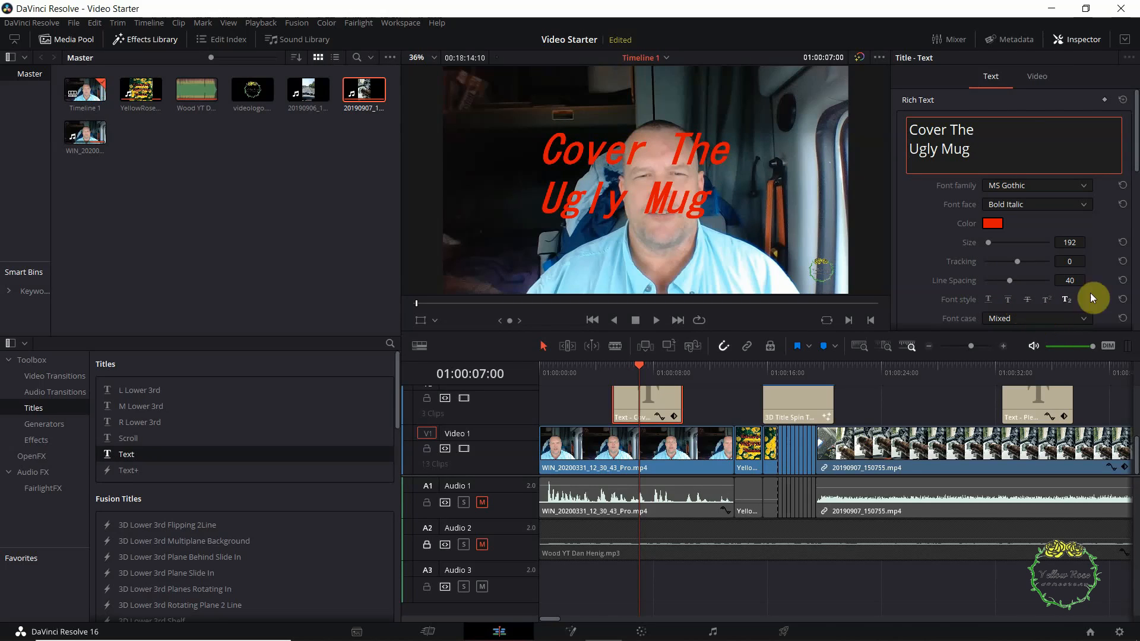
# Try moving the title to X 1306 and shifting it vertically to Y 724 and about 452, and reset its position
pyautogui.scroll(-5, 1135, 284)
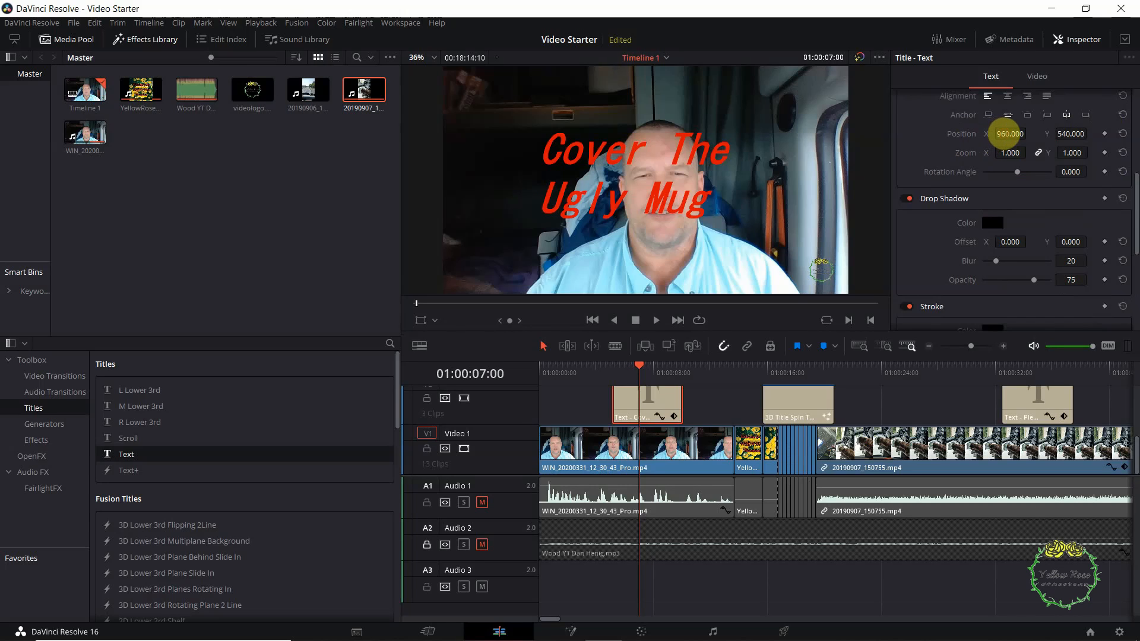
pyautogui.moveTo(1003, 134); pyautogui.dragTo(1102, 133)
pyautogui.moveTo(597, 321); pyautogui.dragTo(640, 307)
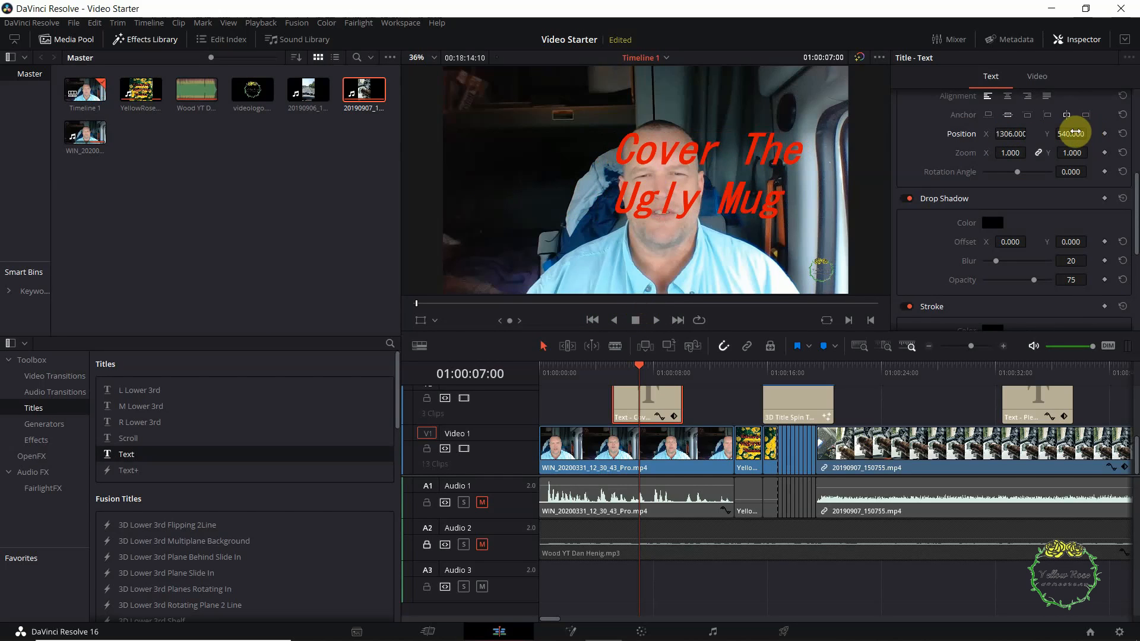
pyautogui.moveTo(1071, 133)
pyautogui.mouseDown()
pyautogui.moveTo(976, 145)
pyautogui.moveTo(946, 134)
pyautogui.moveTo(1086, 119)
pyautogui.mouseUp()
pyautogui.moveTo(612, 315); pyautogui.dragTo(625, 311)
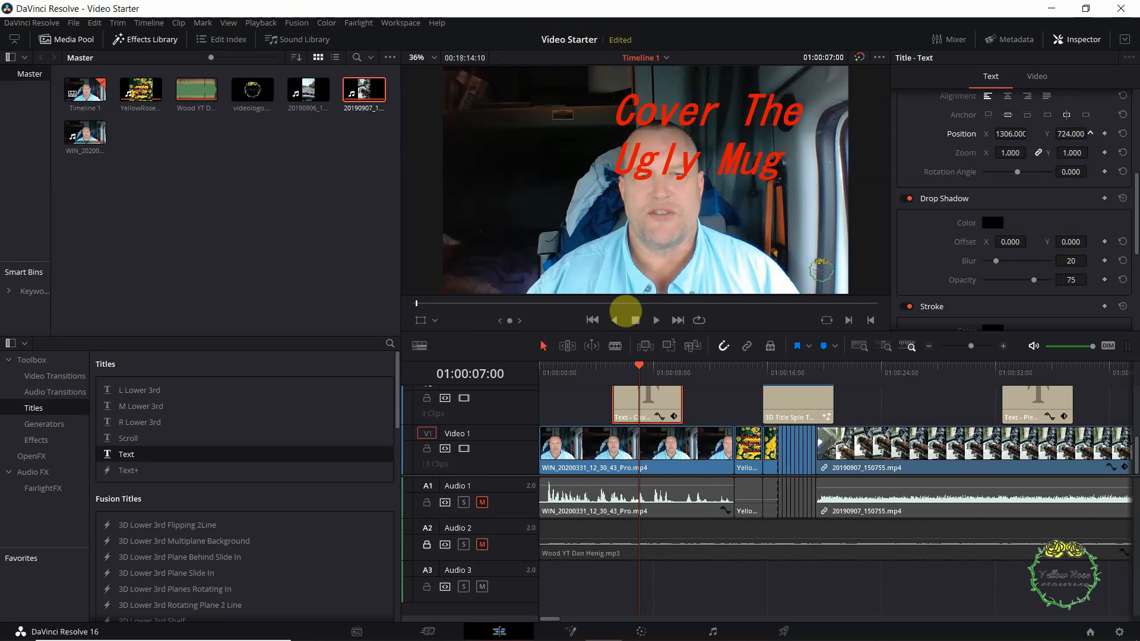
pyautogui.moveTo(625, 311); pyautogui.dragTo(464, 292)
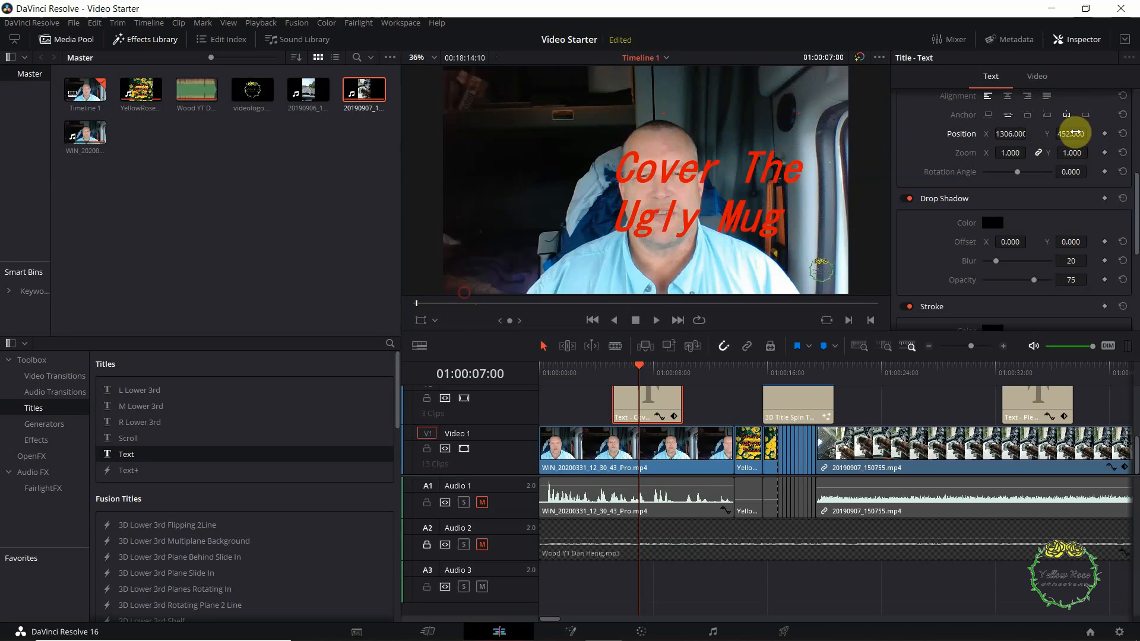
pyautogui.click(1122, 134)
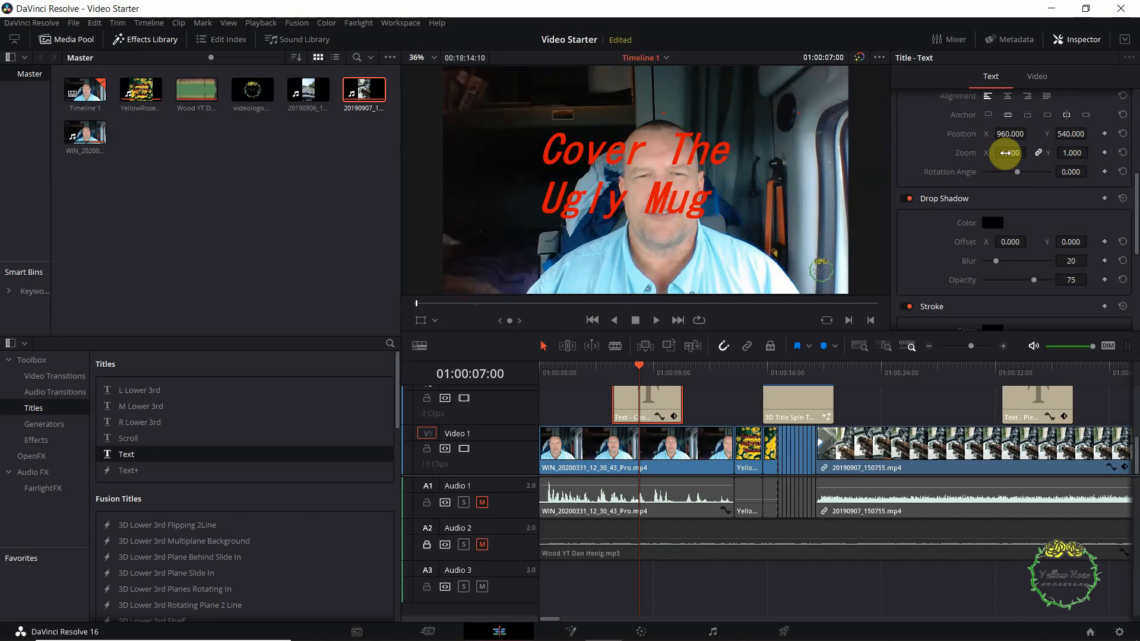
# Enlarge the title to a linked zoom of 1.290, and try a rotation of about -22 degrees before resetting the angle
pyautogui.moveTo(1005, 152)
pyautogui.mouseDown()
pyautogui.moveTo(1074, 169)
pyautogui.moveTo(997, 170)
pyautogui.moveTo(1020, 171)
pyautogui.moveTo(1005, 153)
pyautogui.mouseUp()
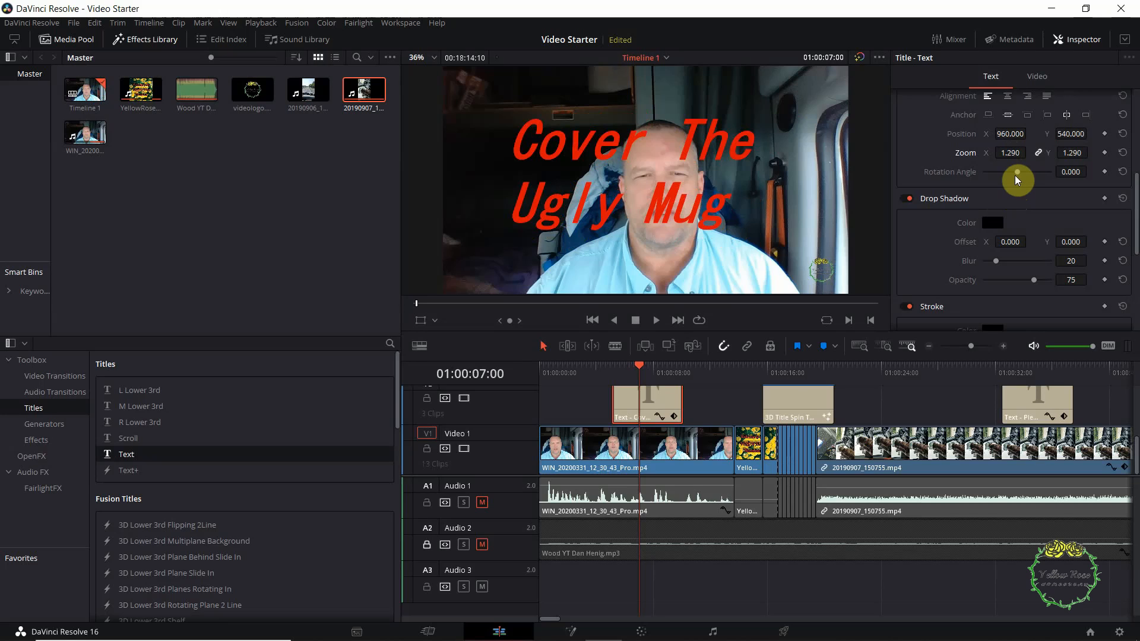
pyautogui.moveTo(1017, 176)
pyautogui.mouseDown()
pyautogui.moveTo(995, 176)
pyautogui.moveTo(1018, 178)
pyautogui.mouseUp()
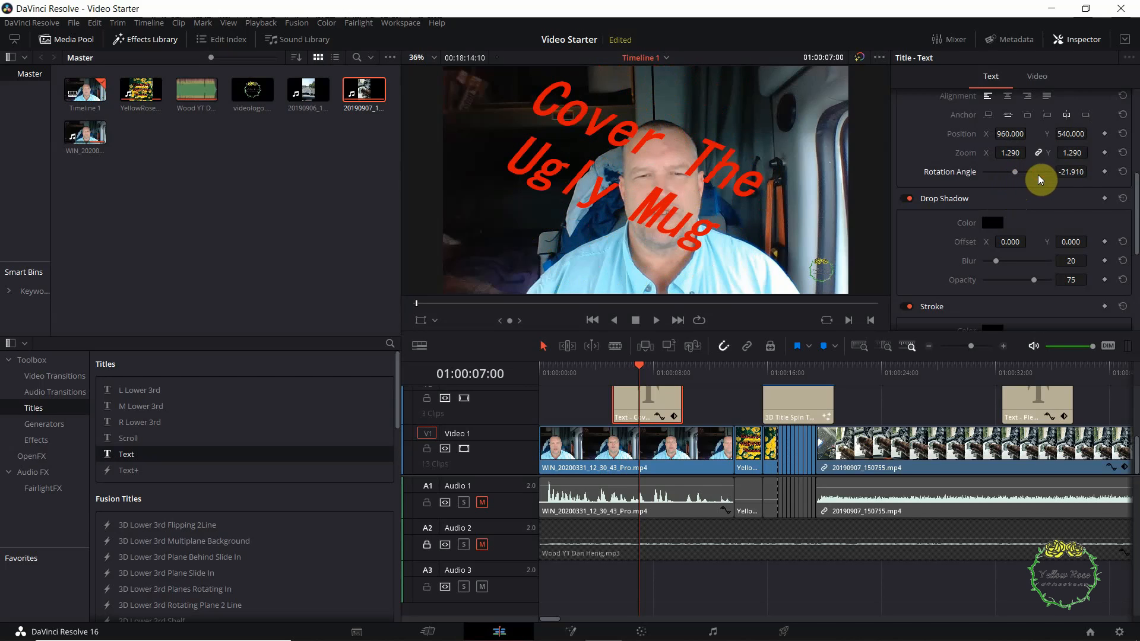
pyautogui.click(1121, 173)
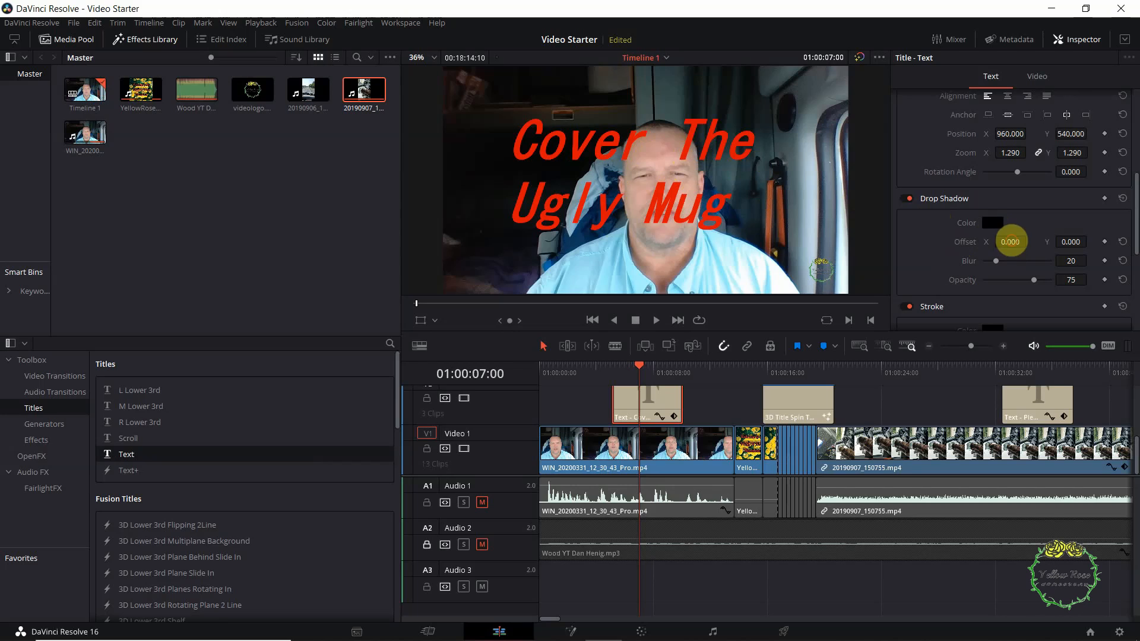
# Give the title a drop shadow with offset X 19 and Y -19, blur 1 and opacity 30
pyautogui.moveTo(1010, 241)
pyautogui.mouseDown()
pyautogui.moveTo(1046, 248)
pyautogui.moveTo(1022, 247)
pyautogui.mouseUp()
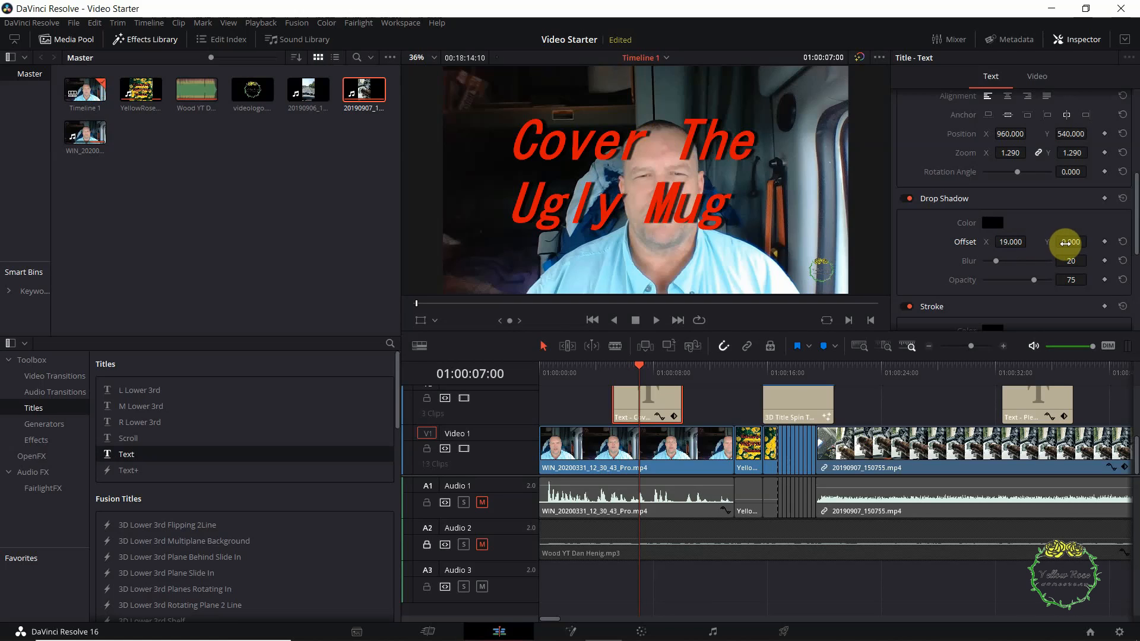
pyautogui.moveTo(1065, 243)
pyautogui.mouseDown()
pyautogui.moveTo(1041, 247)
pyautogui.moveTo(1053, 253)
pyautogui.mouseUp()
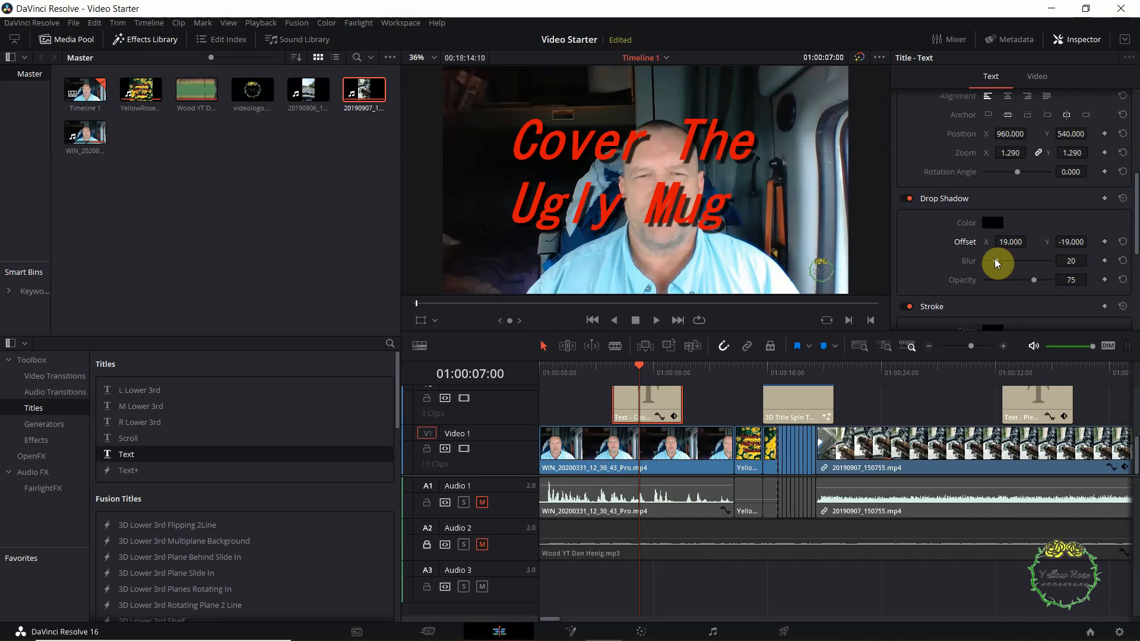
pyautogui.moveTo(996, 263); pyautogui.dragTo(929, 275)
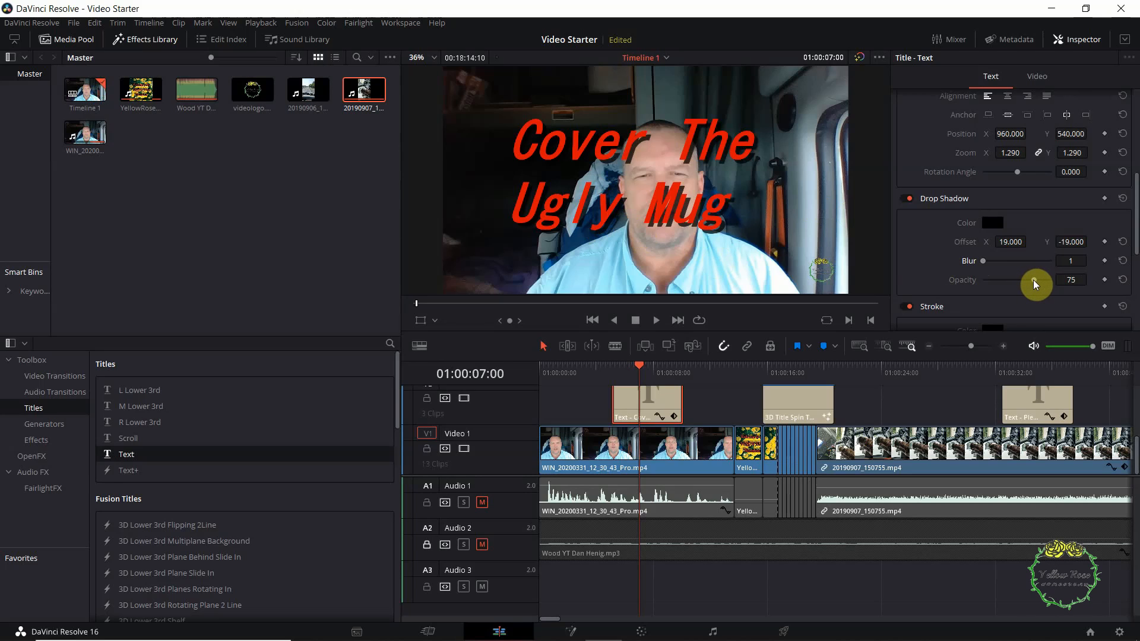
pyautogui.moveTo(1034, 284); pyautogui.dragTo(1005, 287)
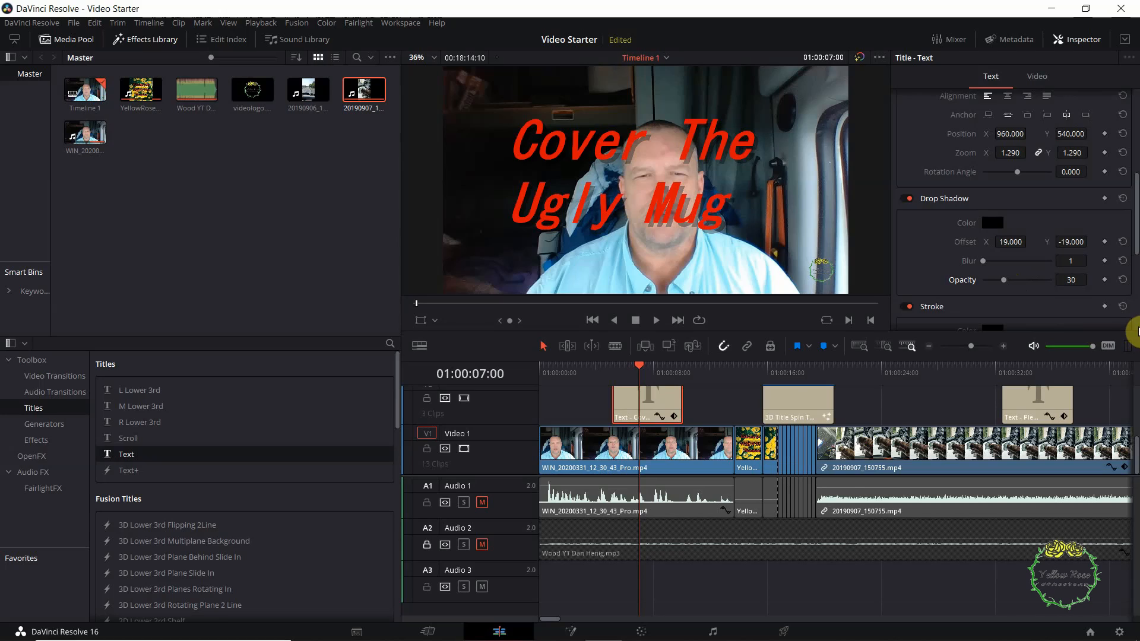
pyautogui.scroll(-5, 1135, 330)
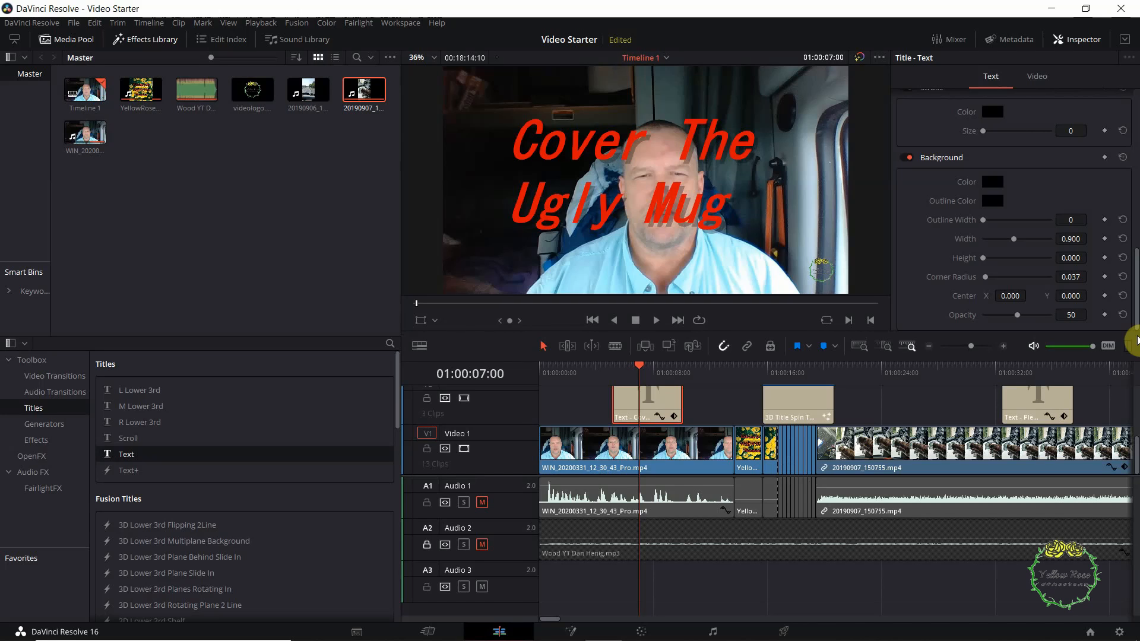
# Add a Scroll title on the Video 2 track above the dog clip, spanning 01:00:25:04, and select it
pyautogui.click(898, 374)
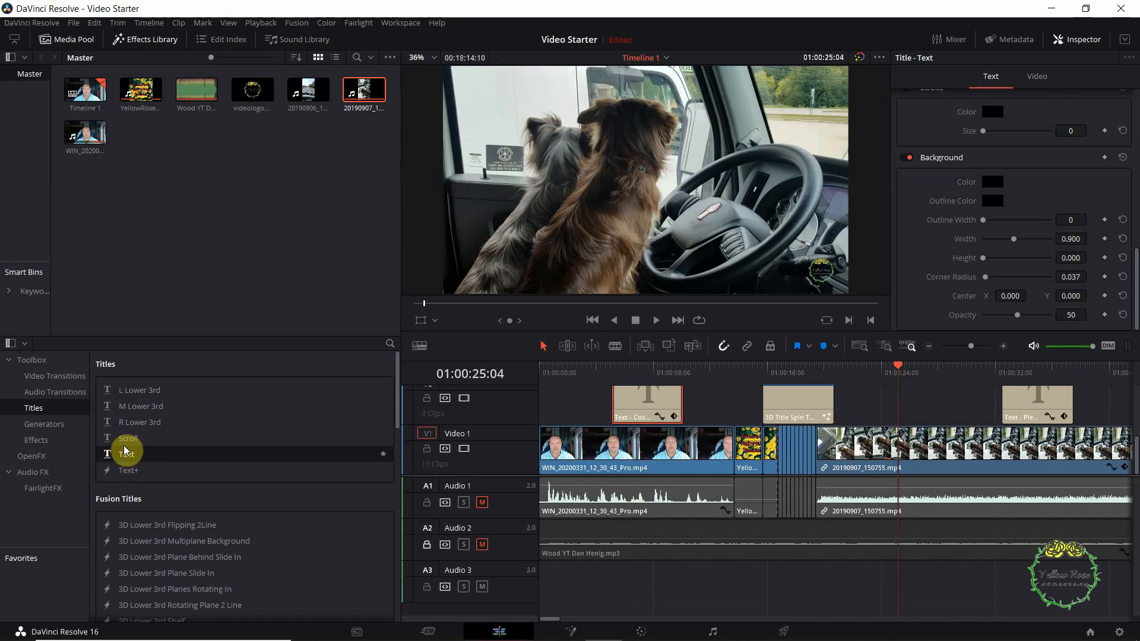
pyautogui.moveTo(133, 442); pyautogui.dragTo(883, 412)
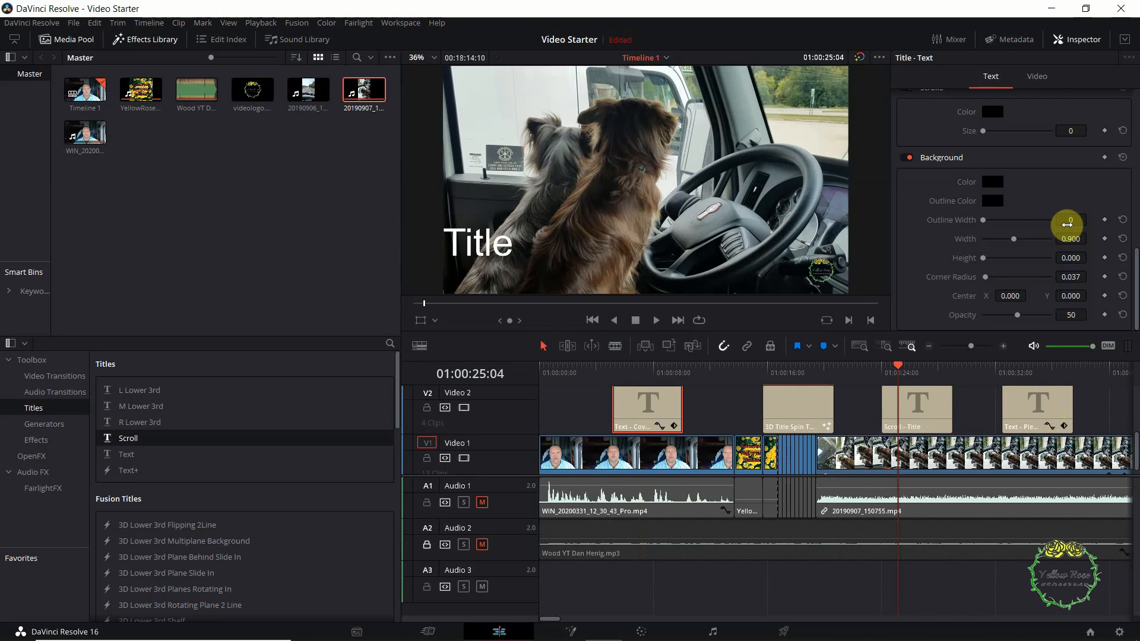
pyautogui.click(922, 429)
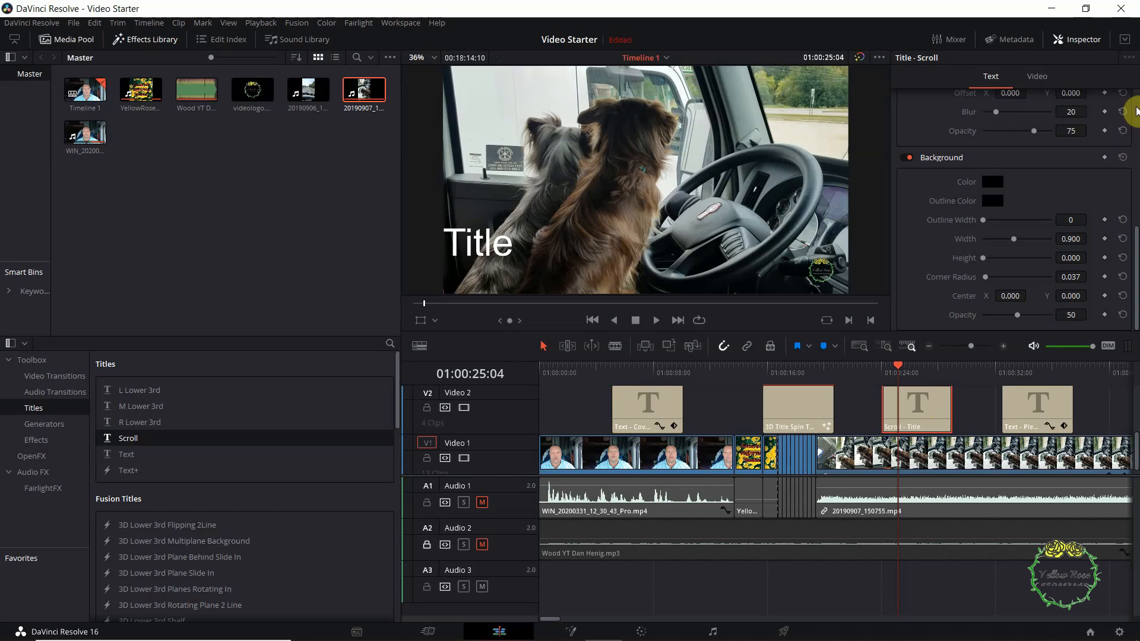
# Replace the Scroll title's default text with "This is a Test" and a second line reading "This Test"
pyautogui.scroll(5, 1136, 111)
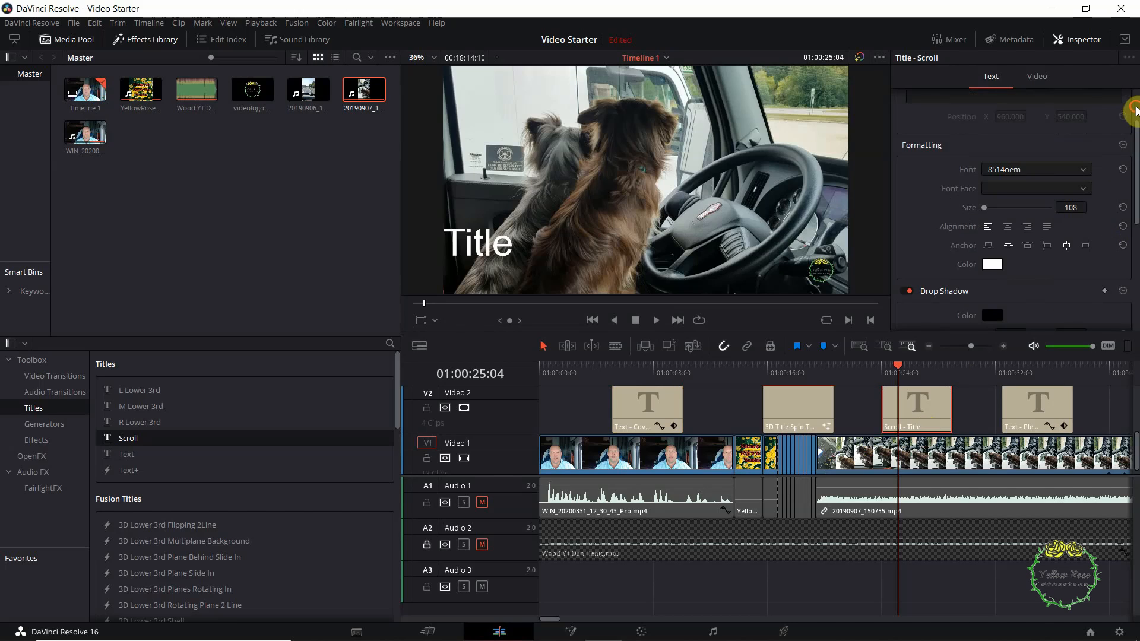
pyautogui.scroll(2, 1136, 111)
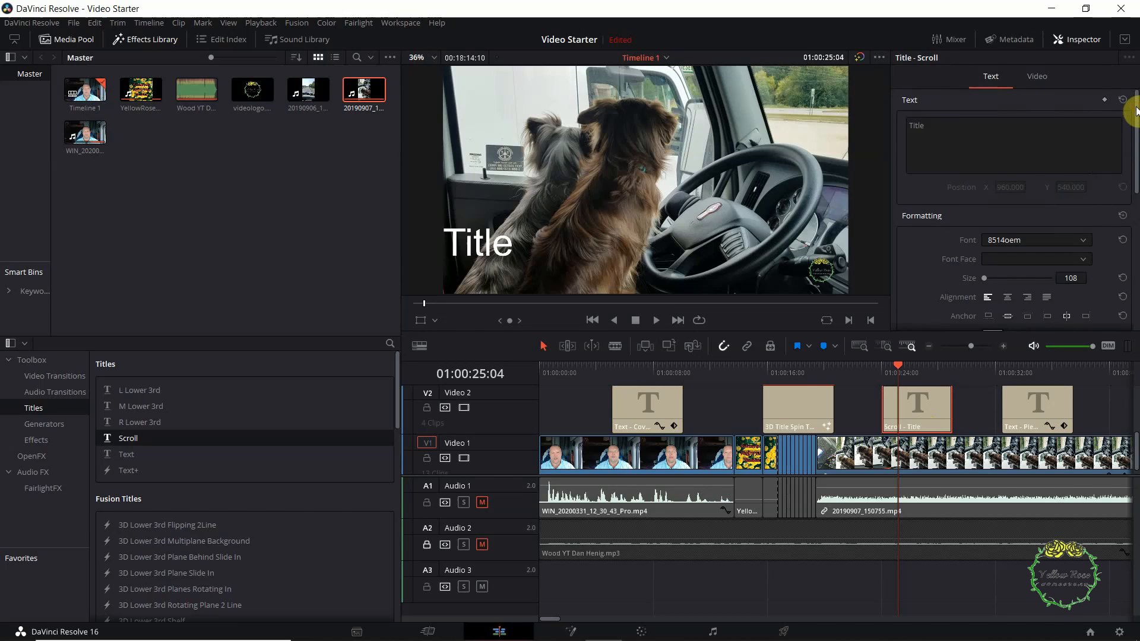
pyautogui.click(932, 131)
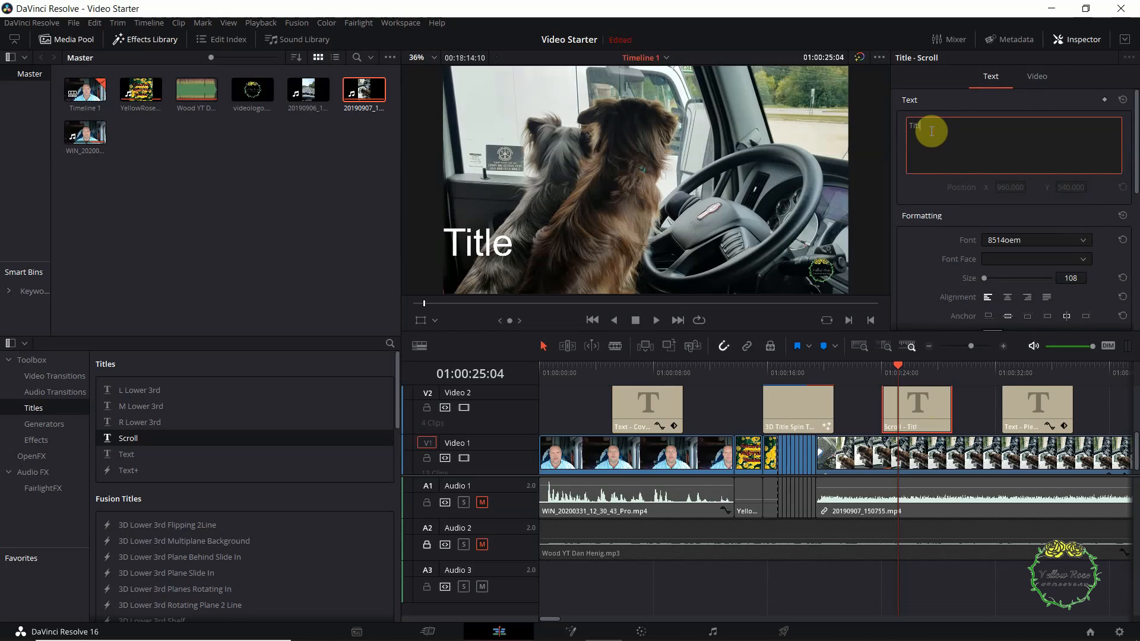
pyautogui.press('BackSpace')
pyautogui.press('BackSpace')
pyautogui.press('BackSpace')
pyautogui.press('BackSpace')
pyautogui.press('BackSpace')
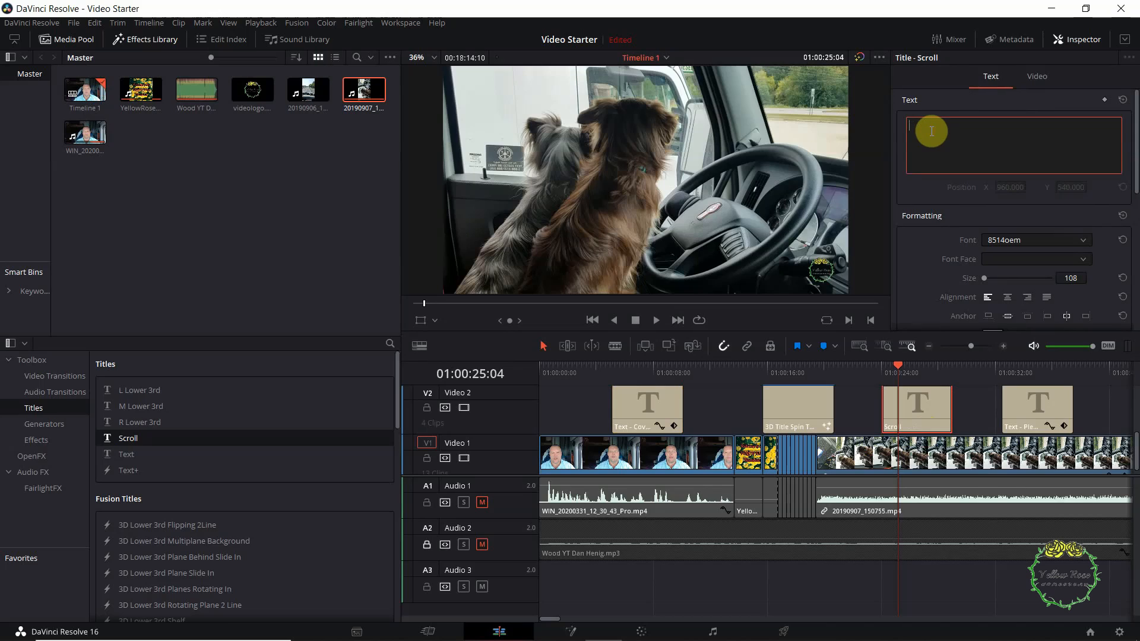
pyautogui.write('This')
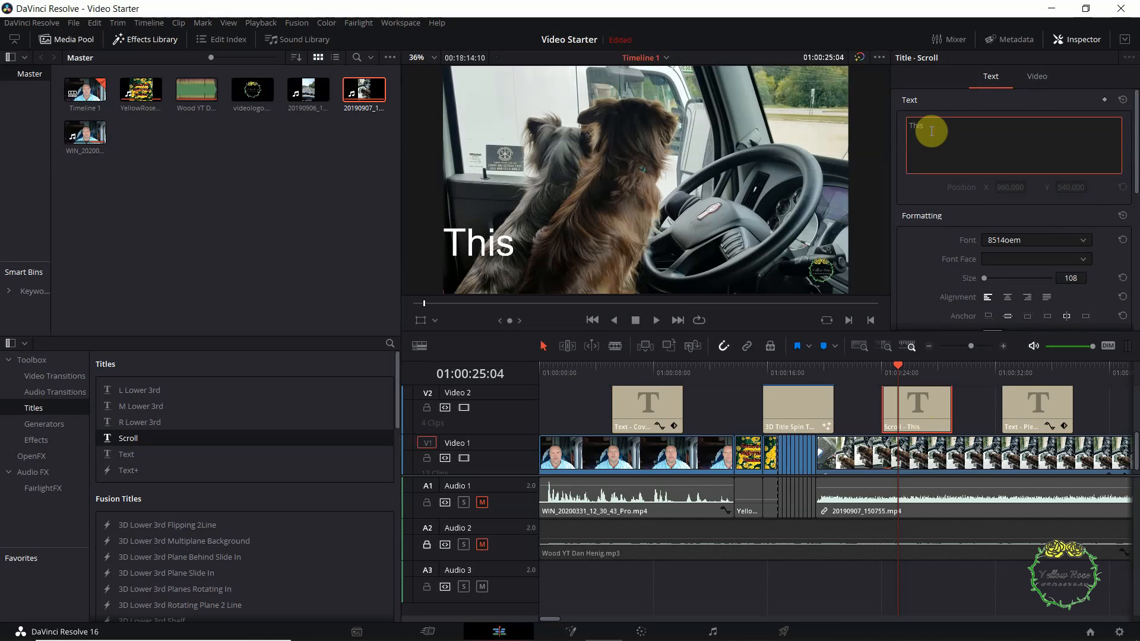
pyautogui.write(' is a Test')
pyautogui.press('Return')
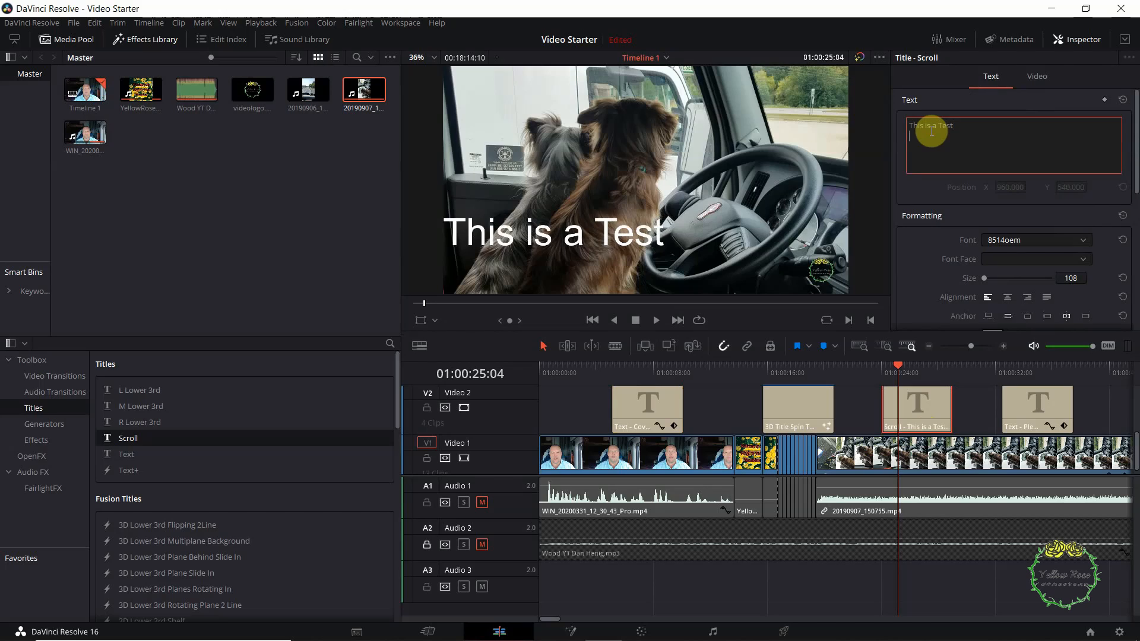
pyautogui.write('This Test')
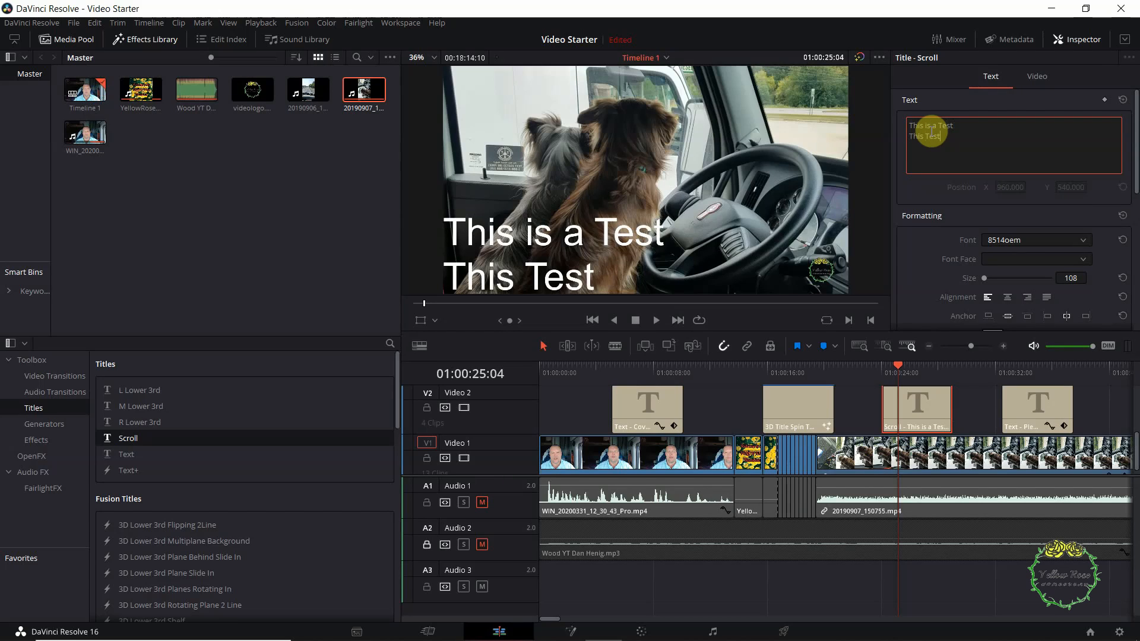
# Complete the Scroll title's text as three lines, each reading "This is a Test"
pyautogui.press('BackSpace')
pyautogui.press('BackSpace')
pyautogui.press('BackSpace')
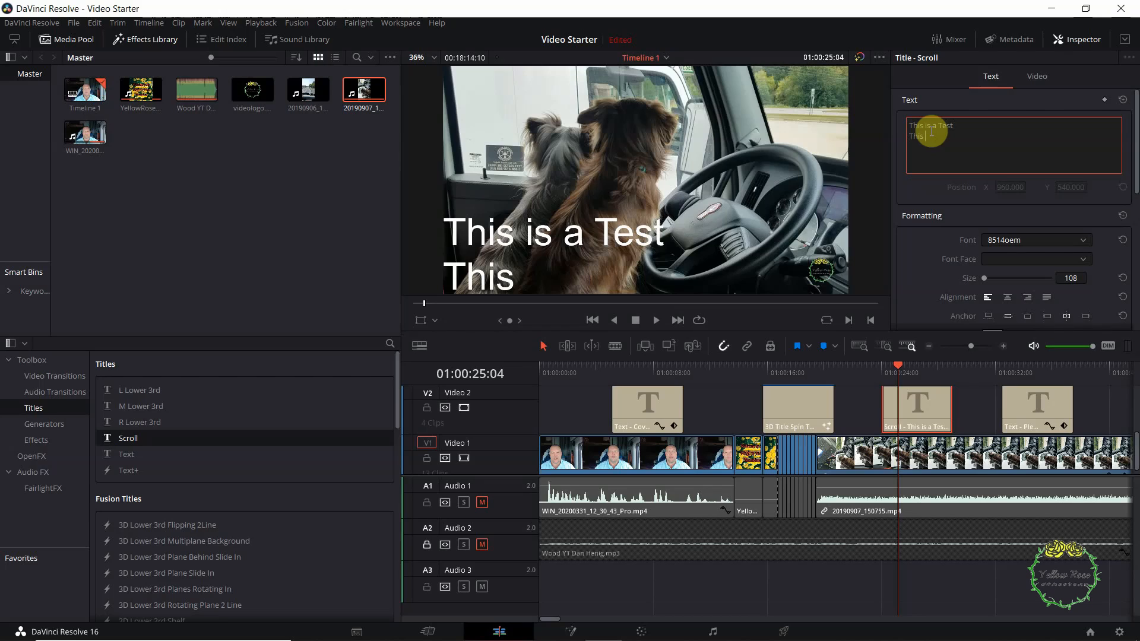
pyautogui.write('is a Test')
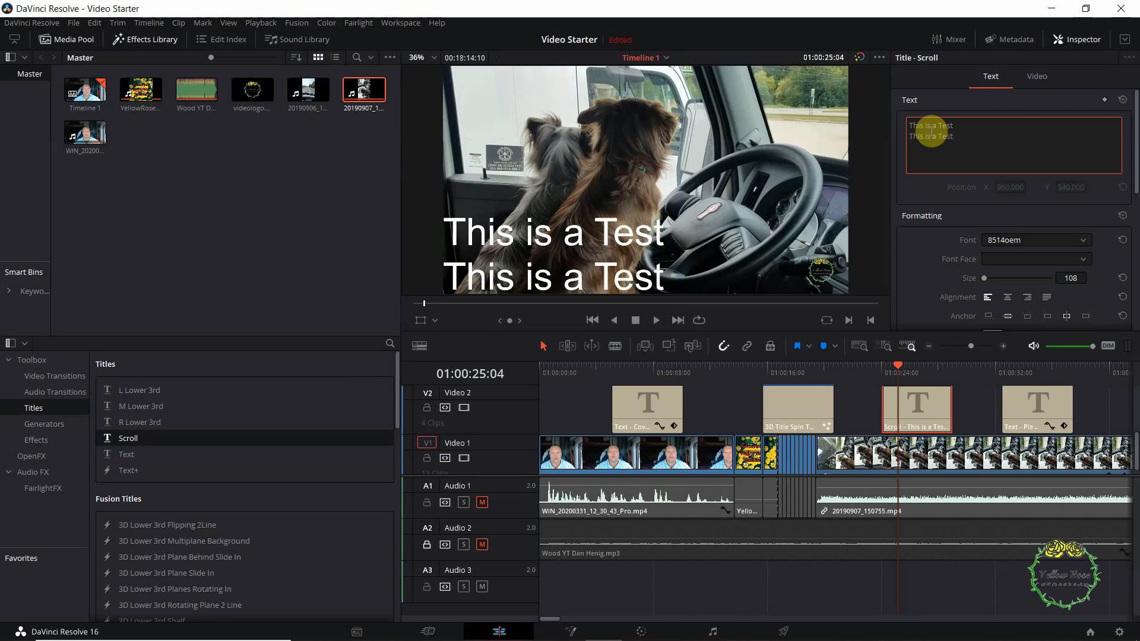
pyautogui.press('BackSpace')
pyautogui.write('T')
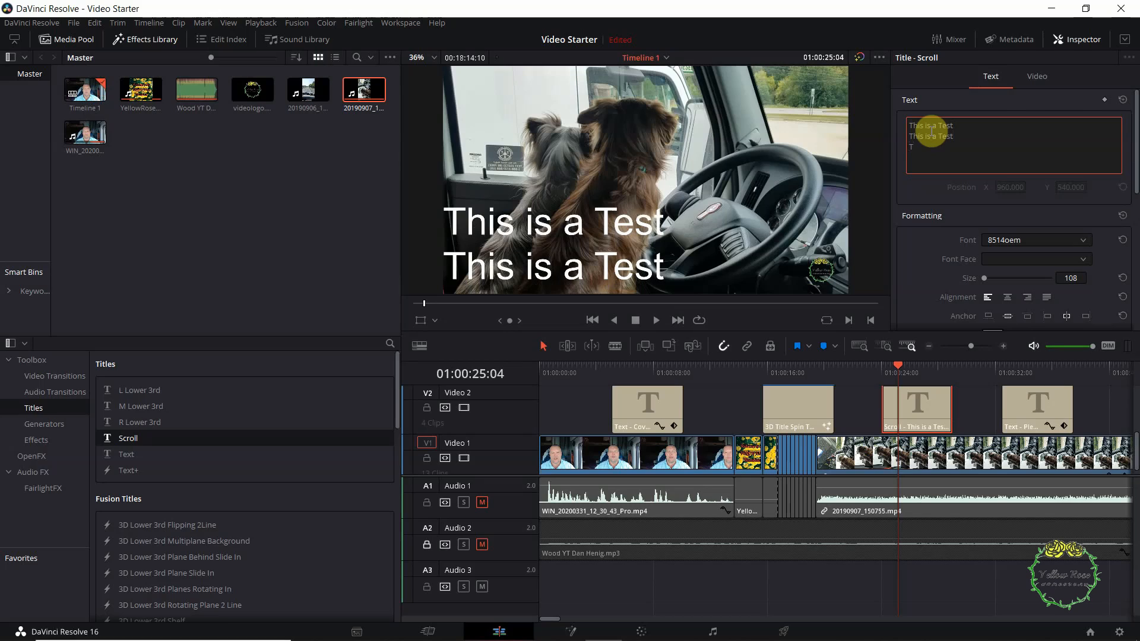
pyautogui.write('his is a Test')
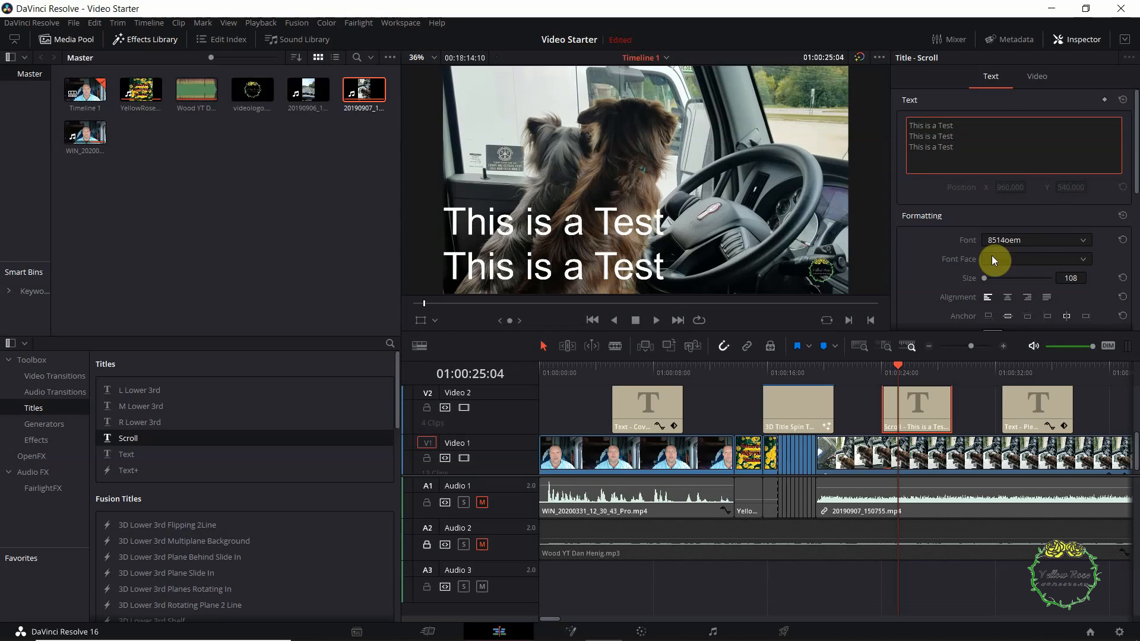
# Set the Scroll title's font to Comic Sans MS with the Bold Italic font face
pyautogui.click(1087, 258)
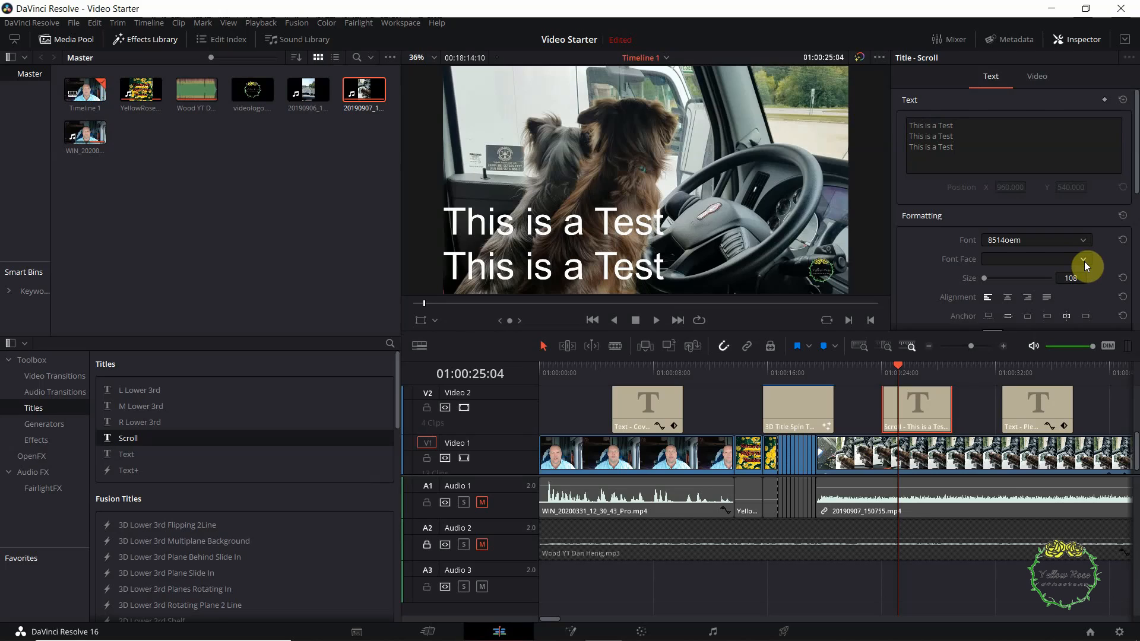
pyautogui.click(1084, 241)
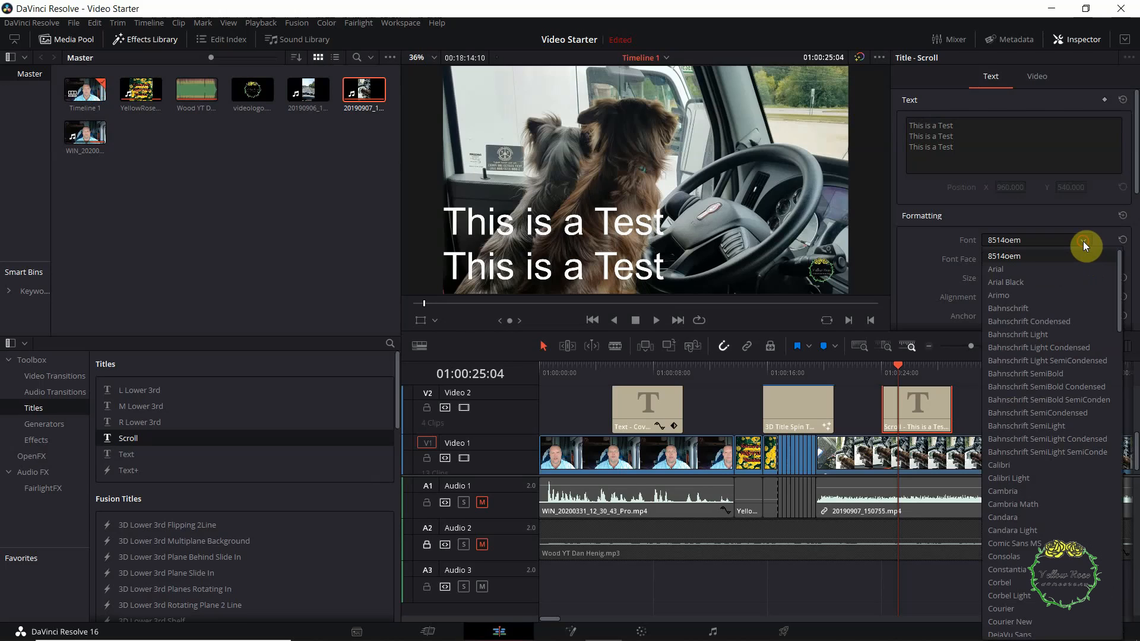
pyautogui.click(1014, 544)
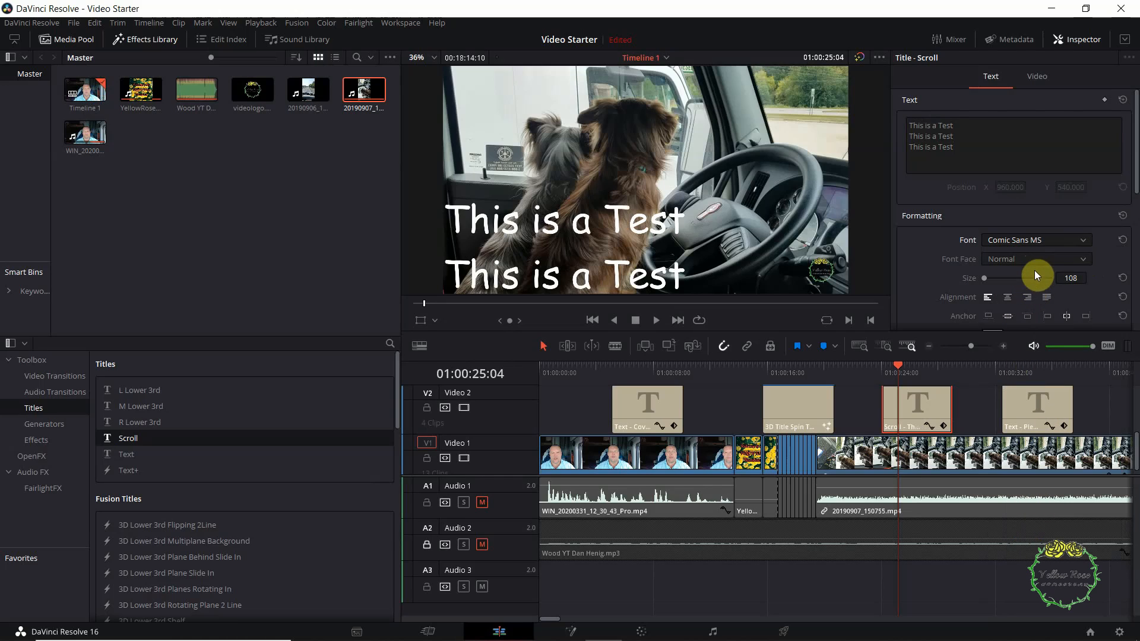
pyautogui.click(1083, 259)
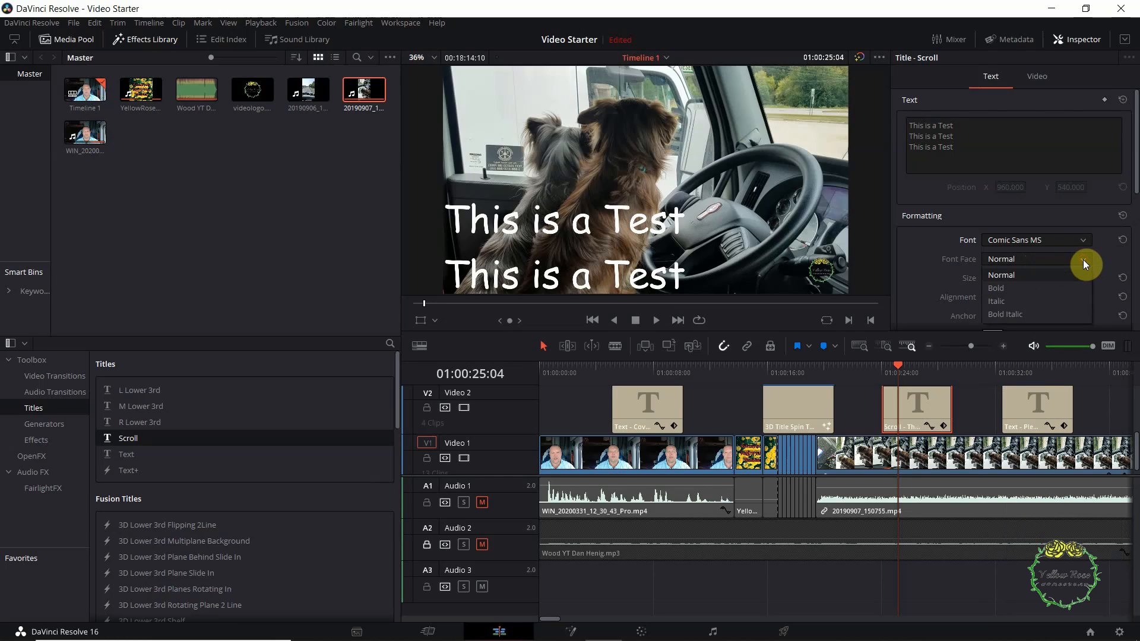
pyautogui.click(1009, 313)
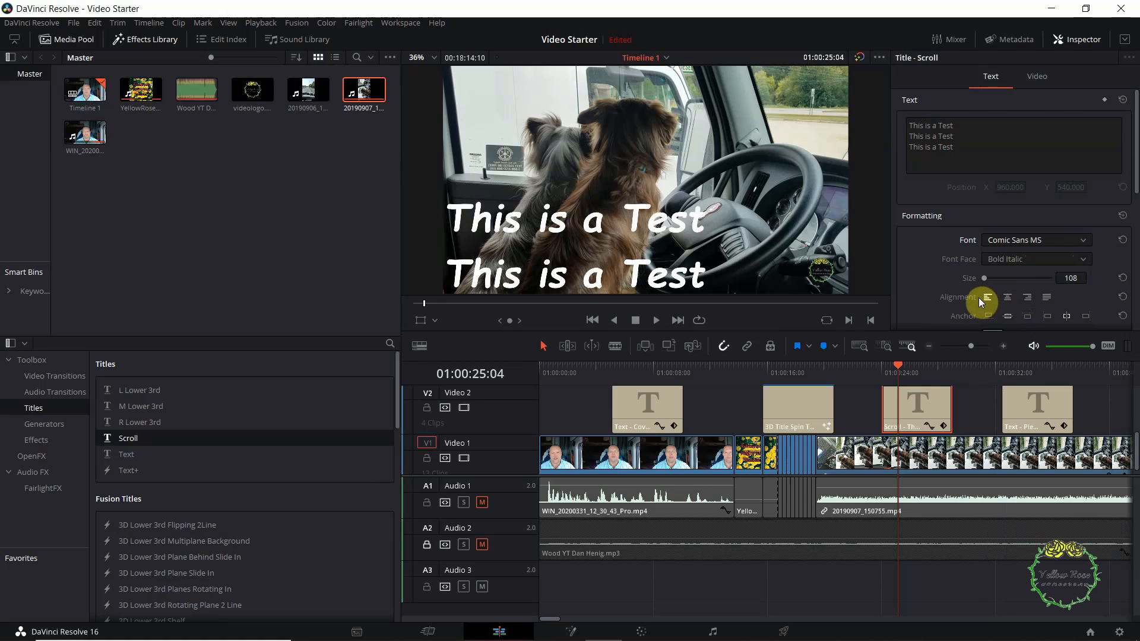
# Try centre, right and justified alignment on the Scroll title's text, and return it to left alignment
pyautogui.click(1012, 295)
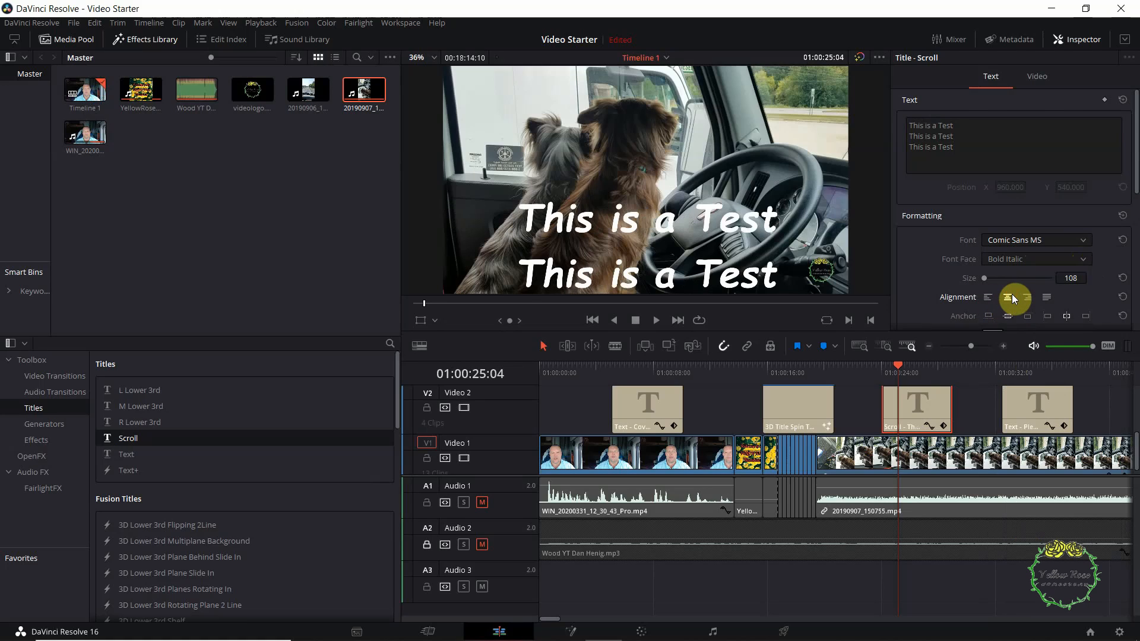
pyautogui.click(1028, 297)
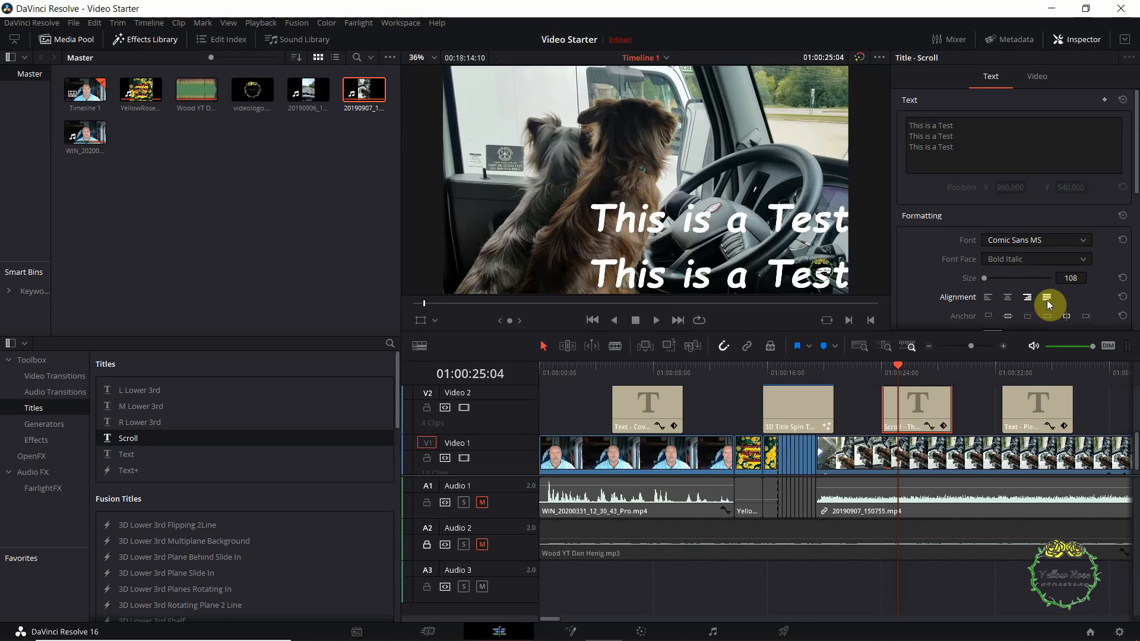
pyautogui.click(1048, 303)
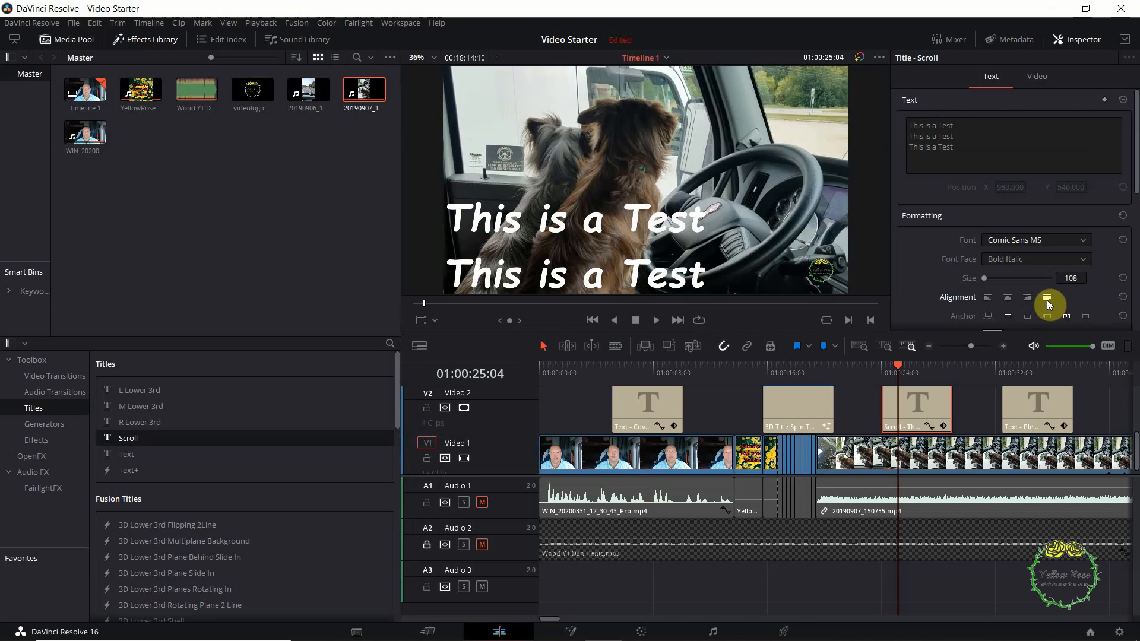
pyautogui.click(988, 297)
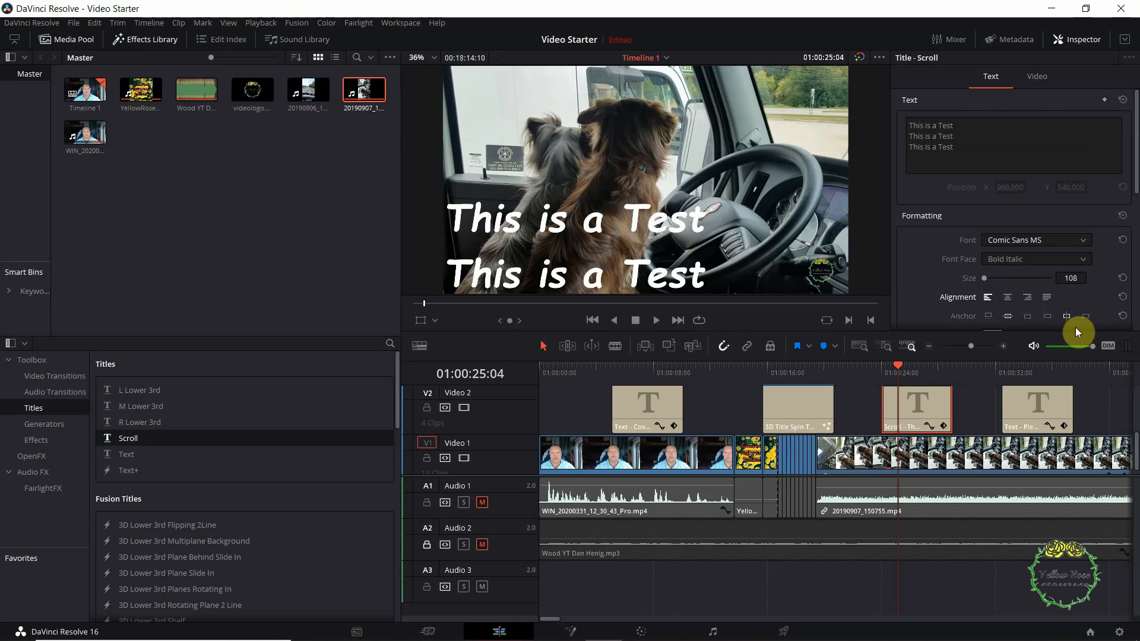
# Set the Scroll title's drop shadow offset to X 31 and Y -40, and play the title back
pyautogui.scroll(-5, 1135, 260)
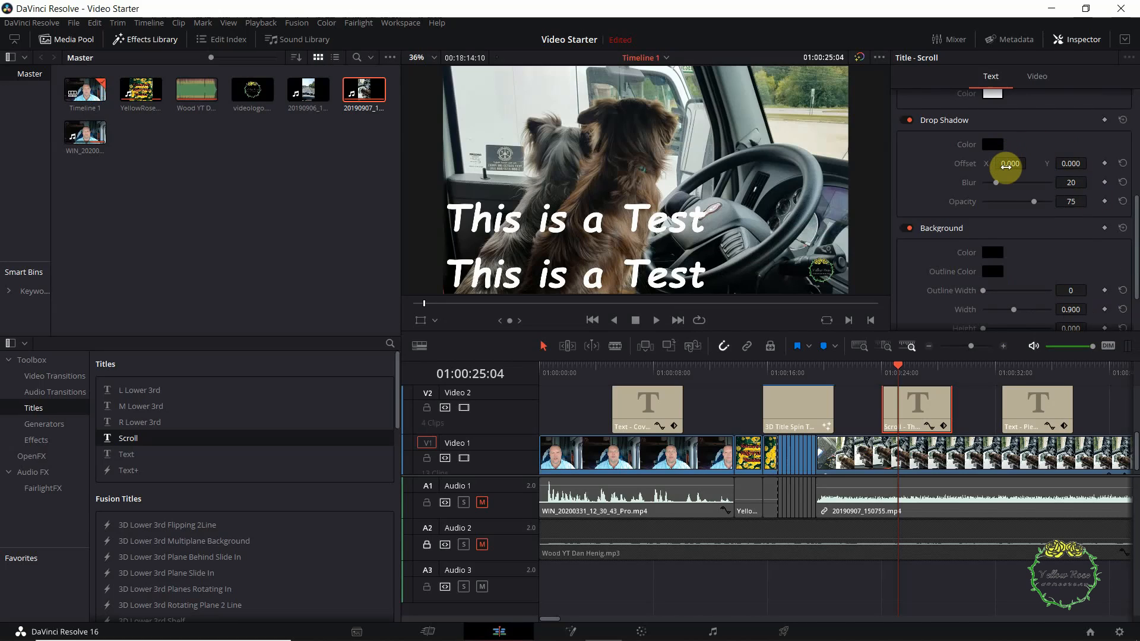
pyautogui.moveTo(1006, 166); pyautogui.dragTo(1068, 166)
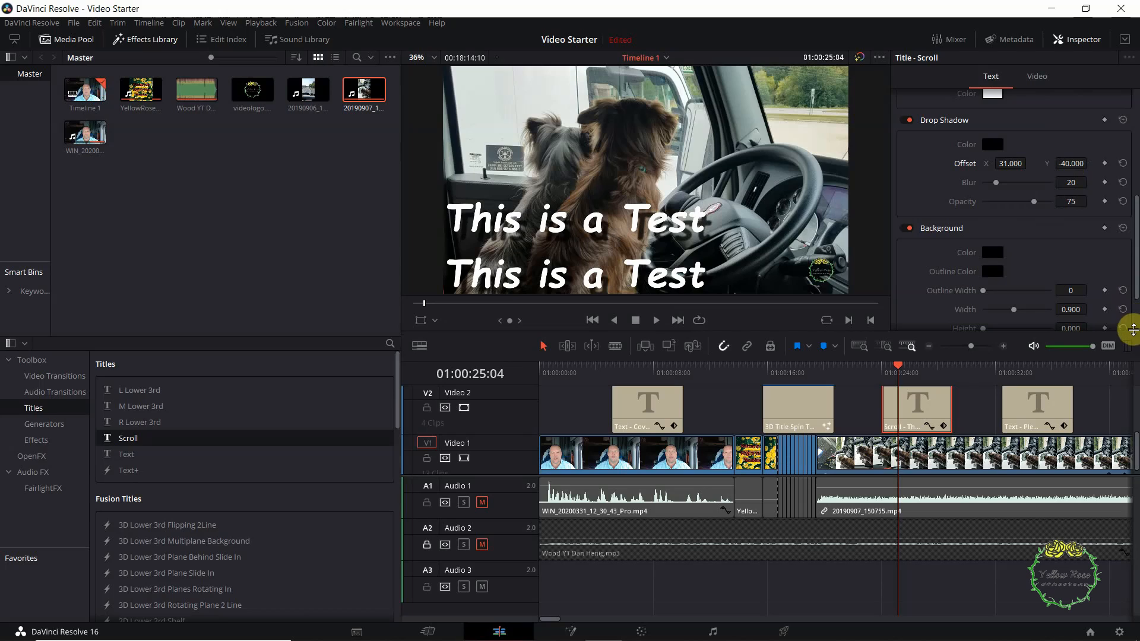
pyautogui.scroll(-3, 1132, 330)
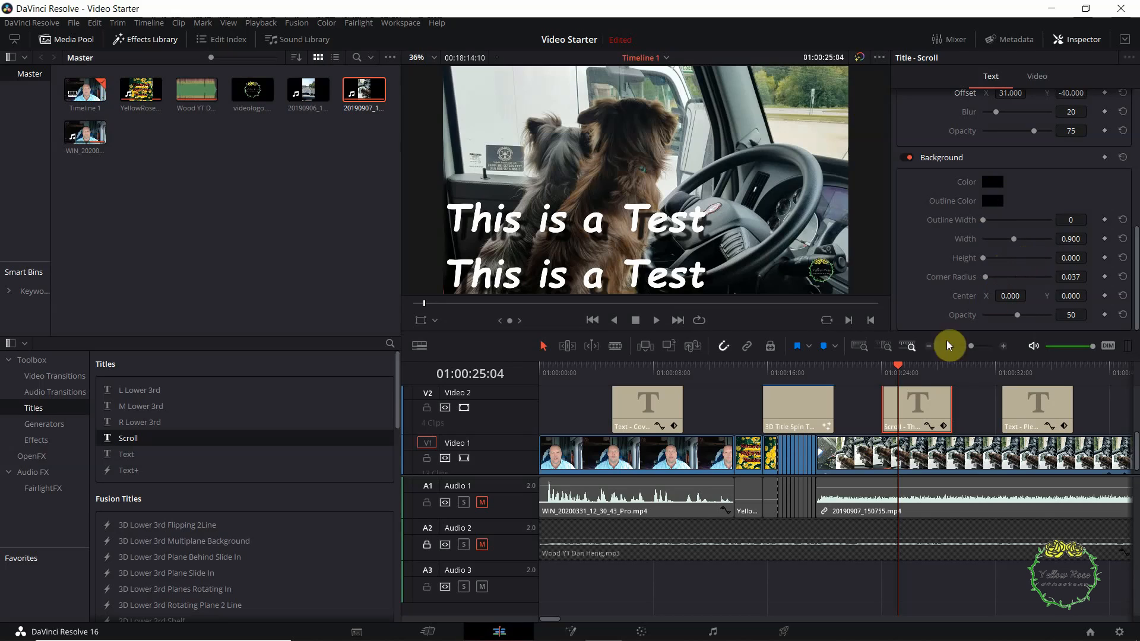
pyautogui.click(875, 372)
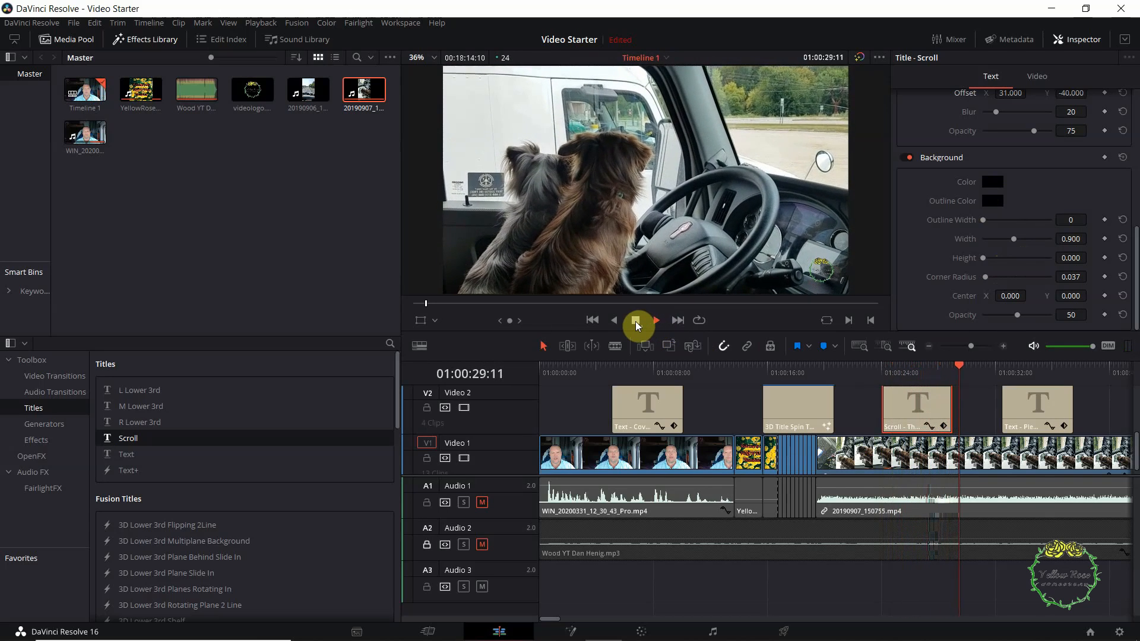
pyautogui.click(635, 321)
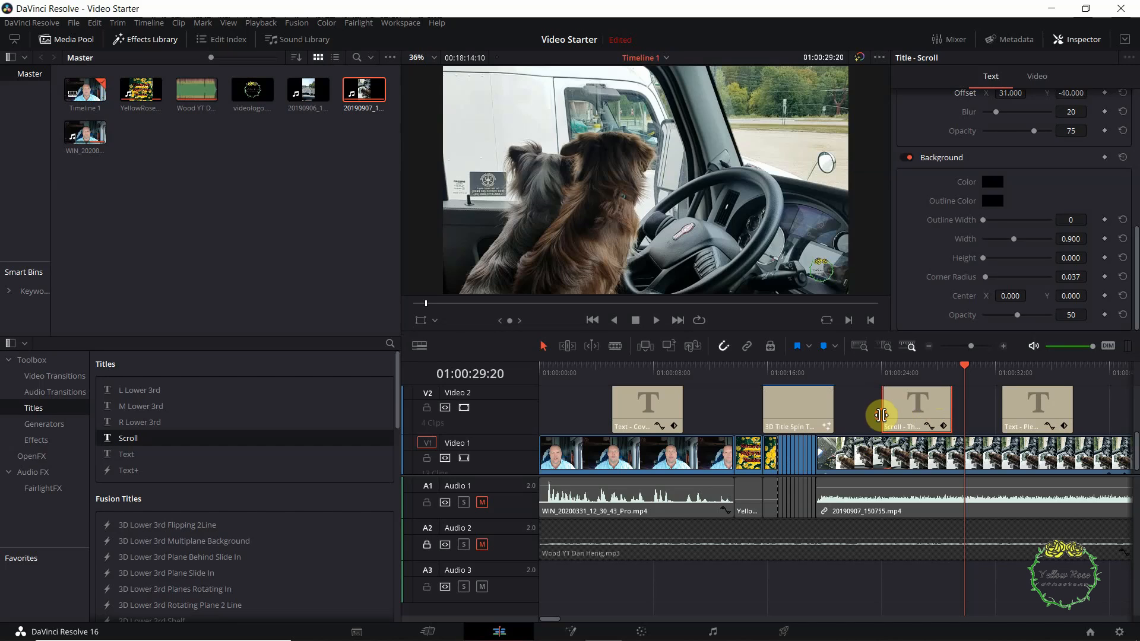
# Lengthen the Scroll title at both ends on the Video 2 track and play it back from its start
pyautogui.moveTo(882, 416); pyautogui.dragTo(867, 418)
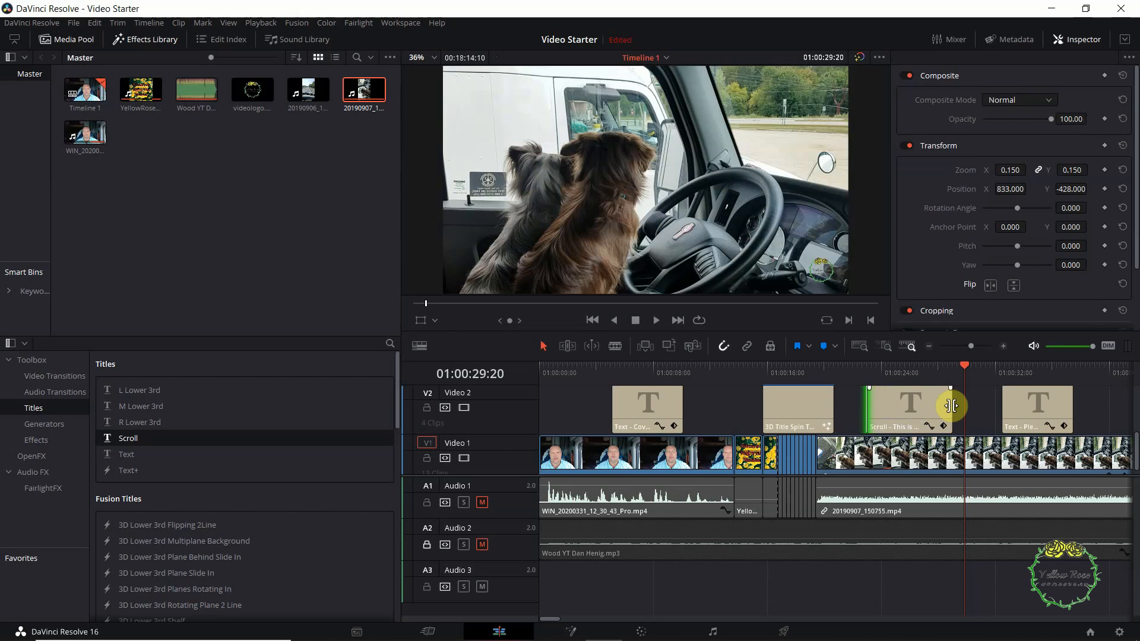
pyautogui.moveTo(952, 406); pyautogui.dragTo(974, 406)
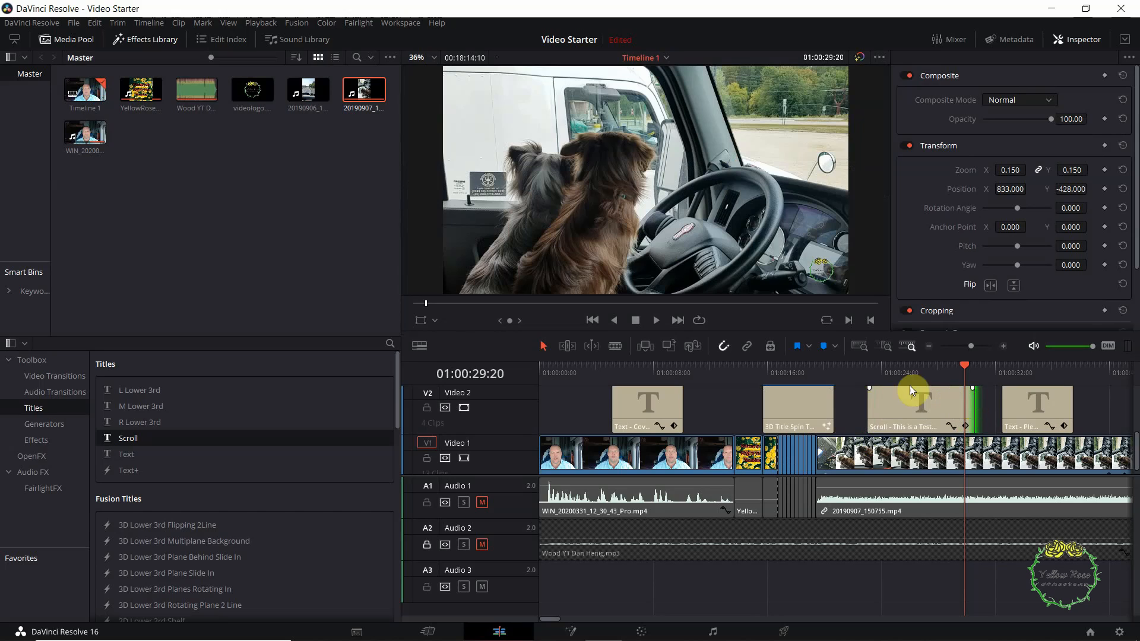
pyautogui.click(865, 369)
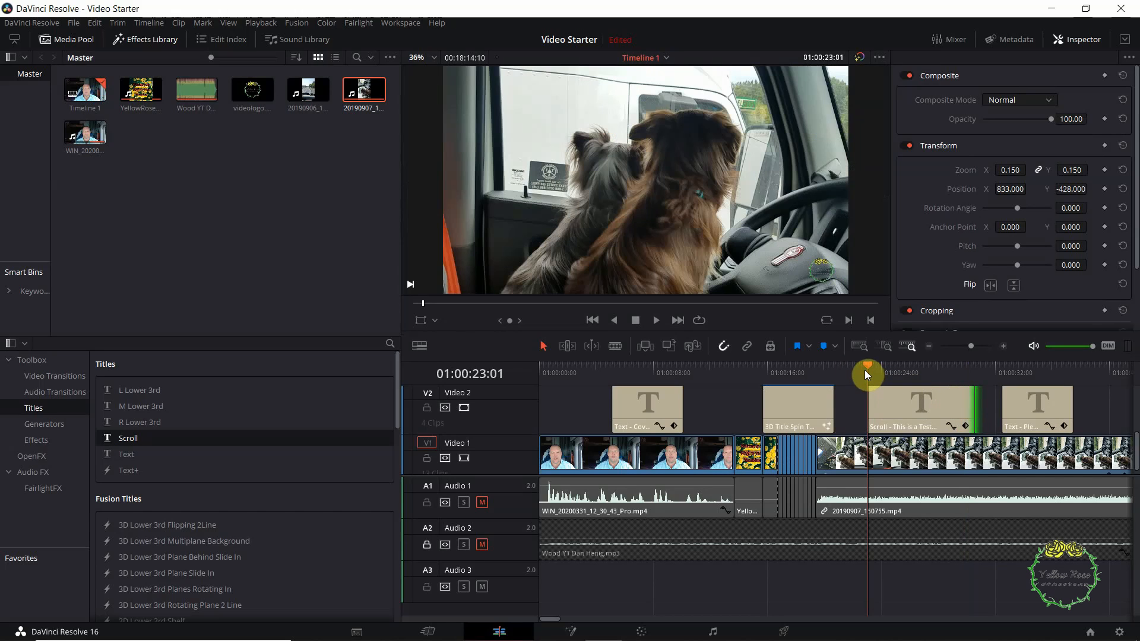
pyautogui.click(655, 319)
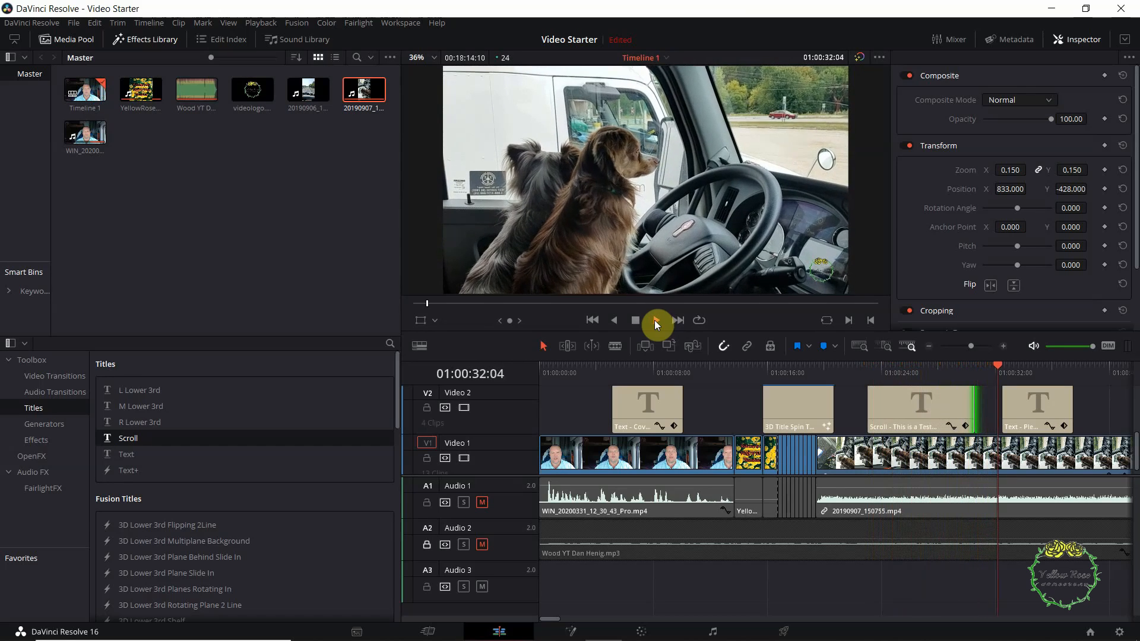
pyautogui.click(641, 319)
# Move the Scroll title earlier on Video 2, closer to the 3D title, and place the playhead just before it
pyautogui.click(919, 409)
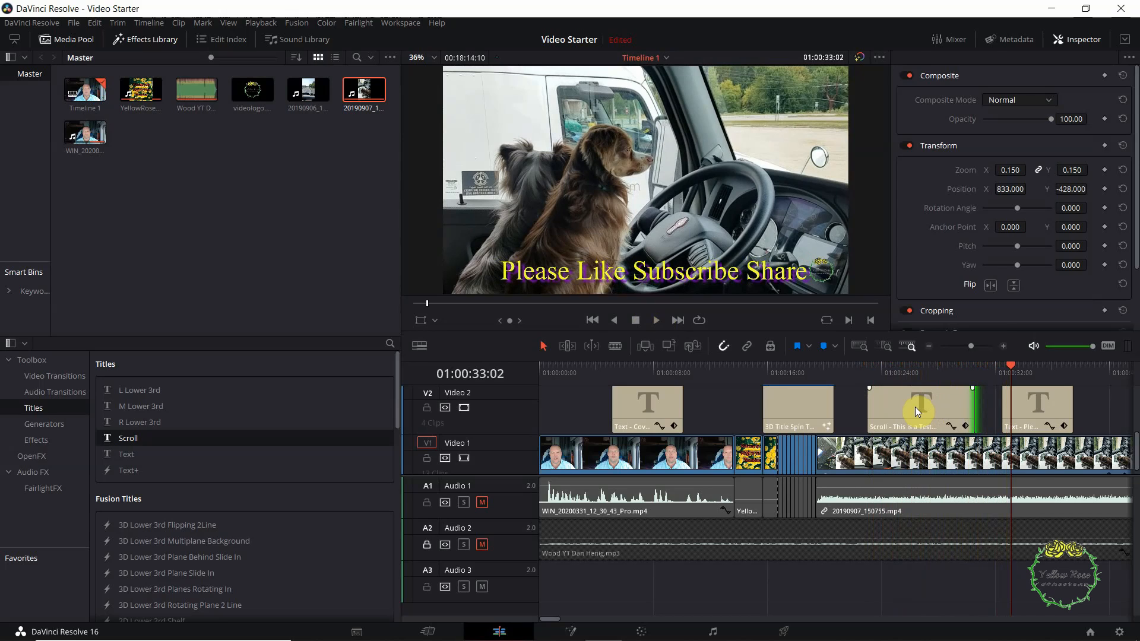
pyautogui.moveTo(914, 407); pyautogui.dragTo(896, 411)
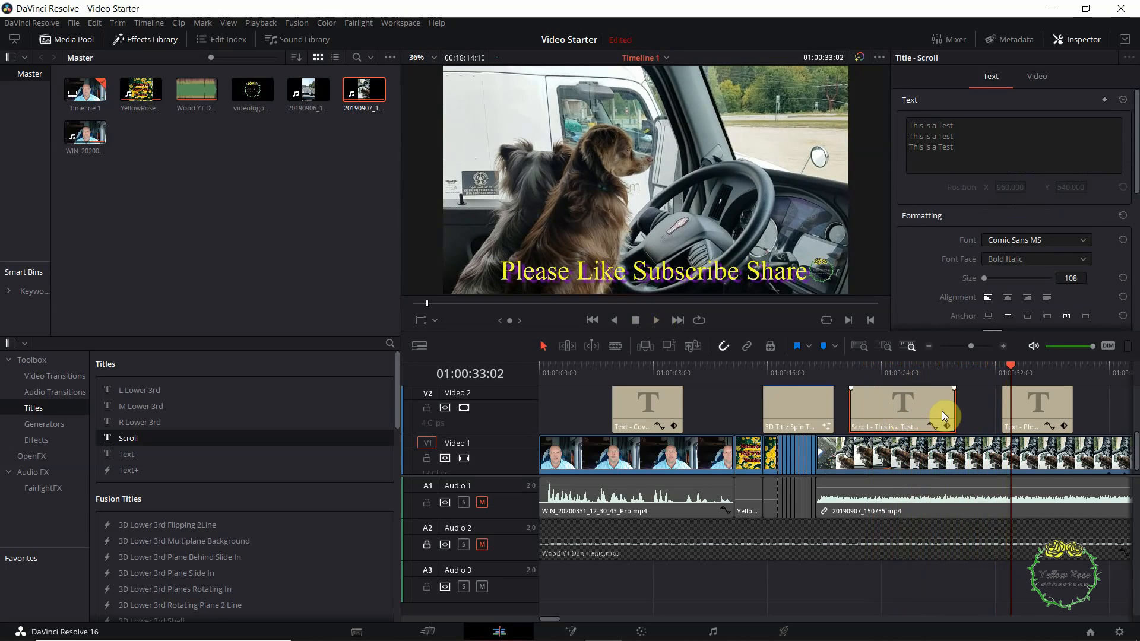
pyautogui.click(839, 368)
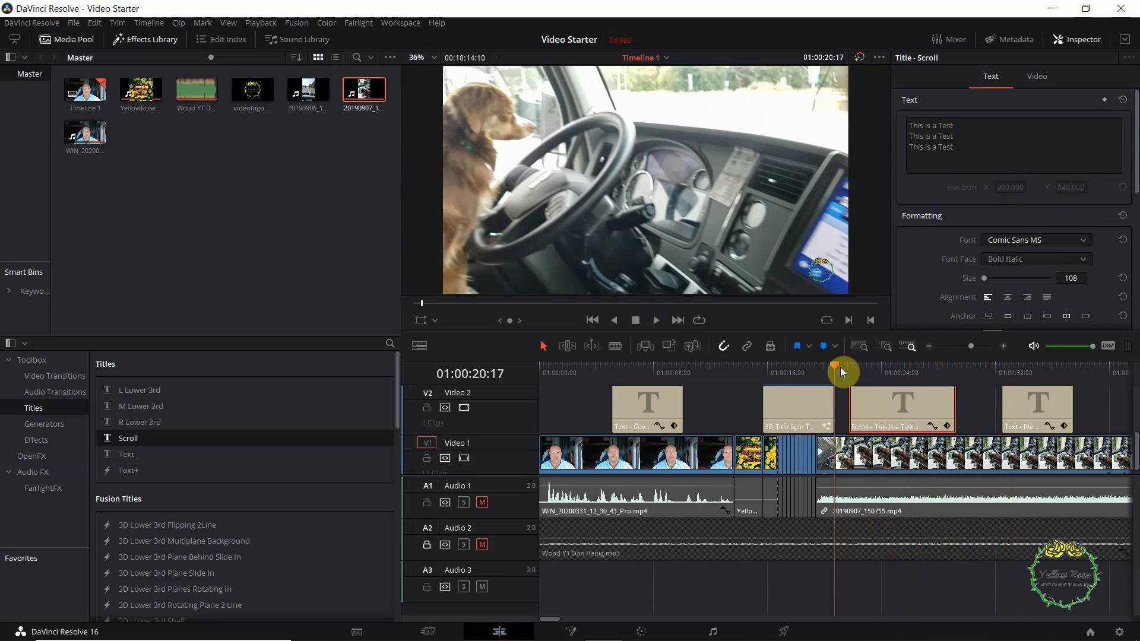
# Shorten the Scroll title from its end to about a third of its length and preview the faster scroll
pyautogui.moveTo(958, 412); pyautogui.dragTo(885, 409)
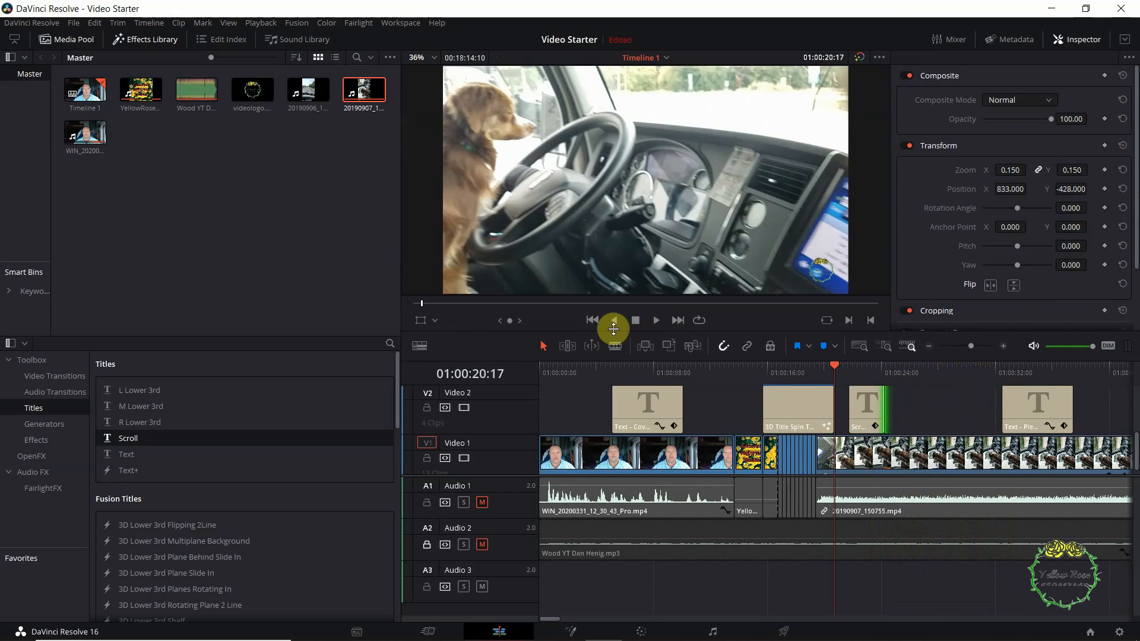
pyautogui.click(655, 320)
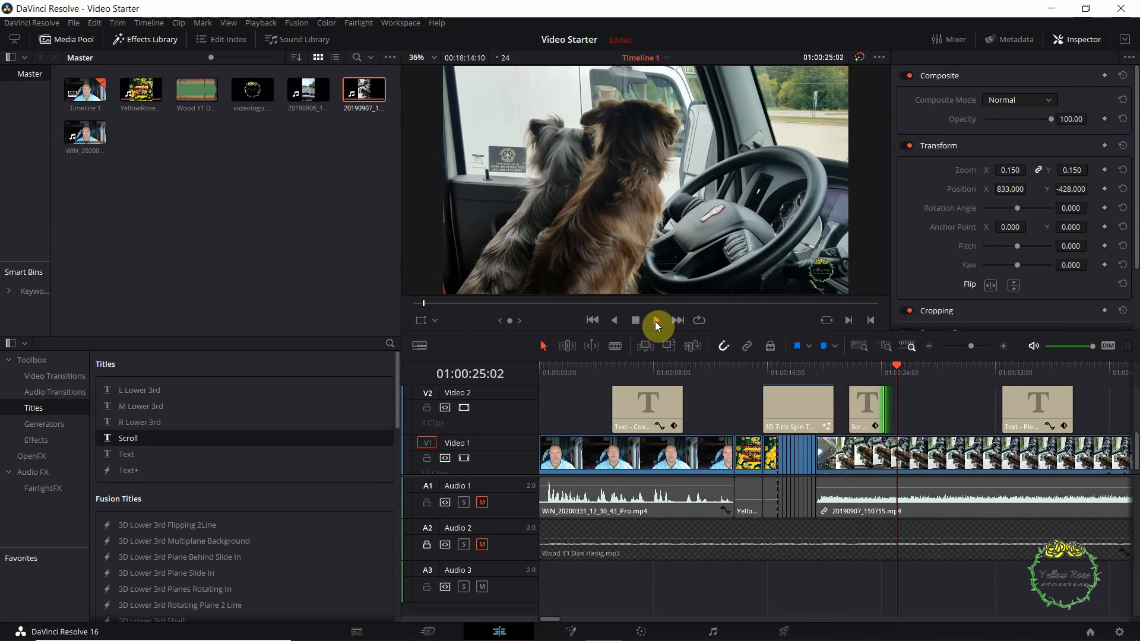
pyautogui.click(838, 364)
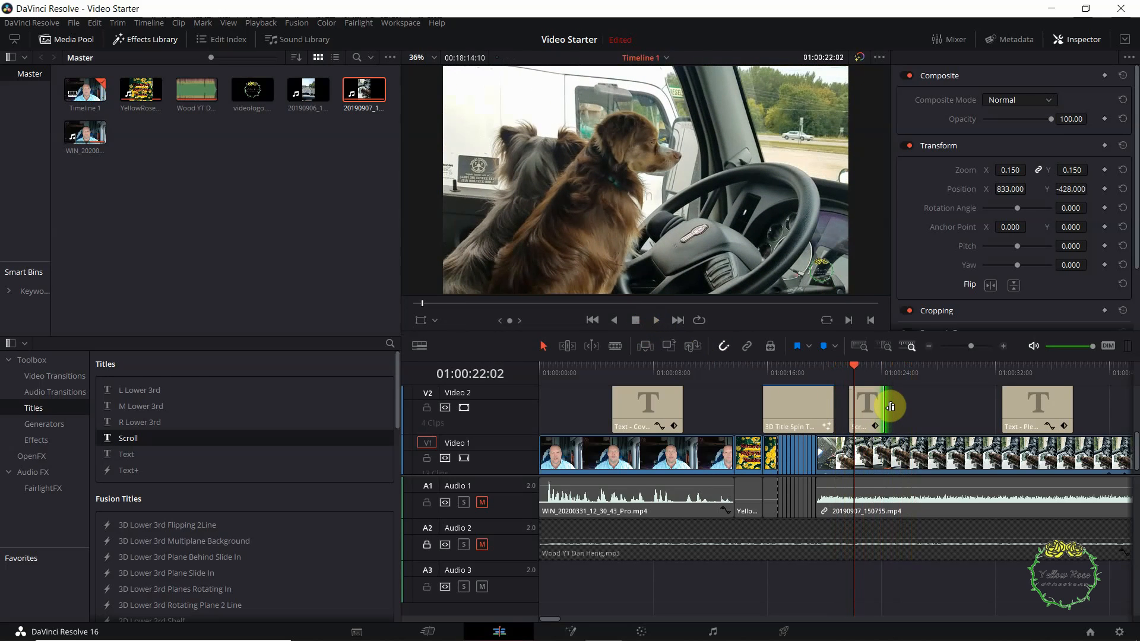
# Extend the Scroll title's end almost to the "Please Like Subscribe Share" title and preview the slower scroll
pyautogui.moveTo(886, 408); pyautogui.dragTo(986, 405)
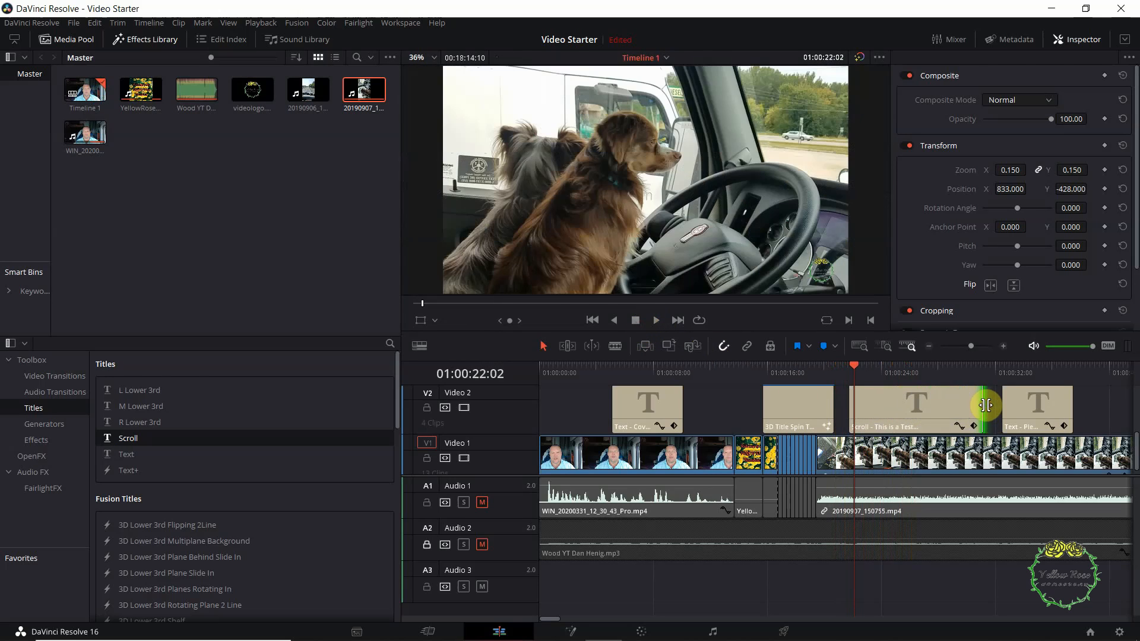
pyautogui.click(842, 363)
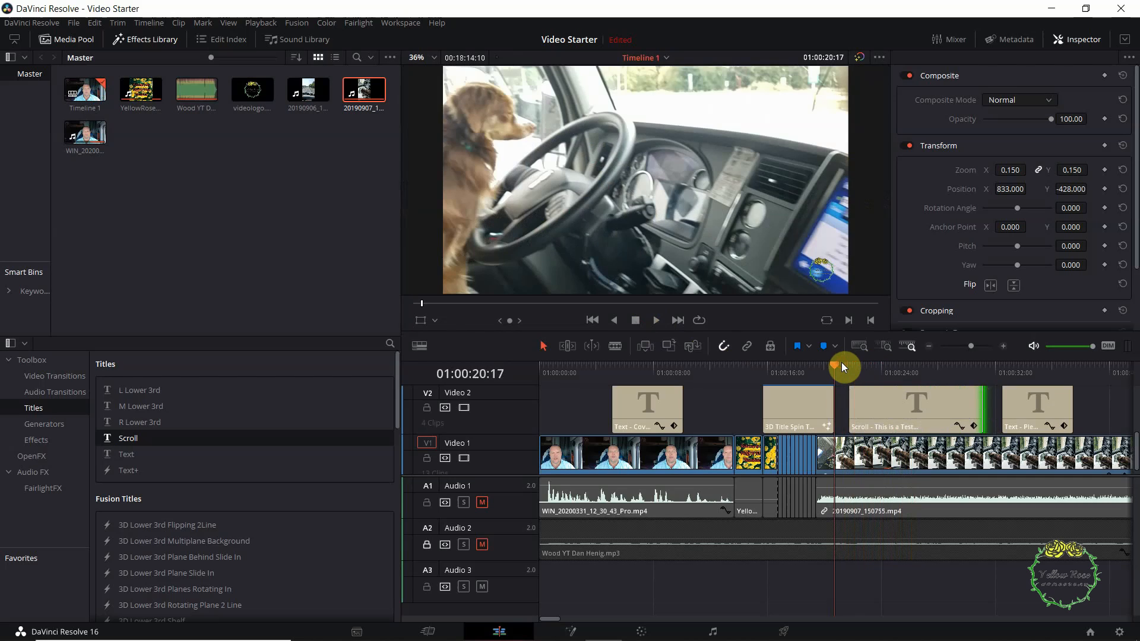
pyautogui.click(656, 321)
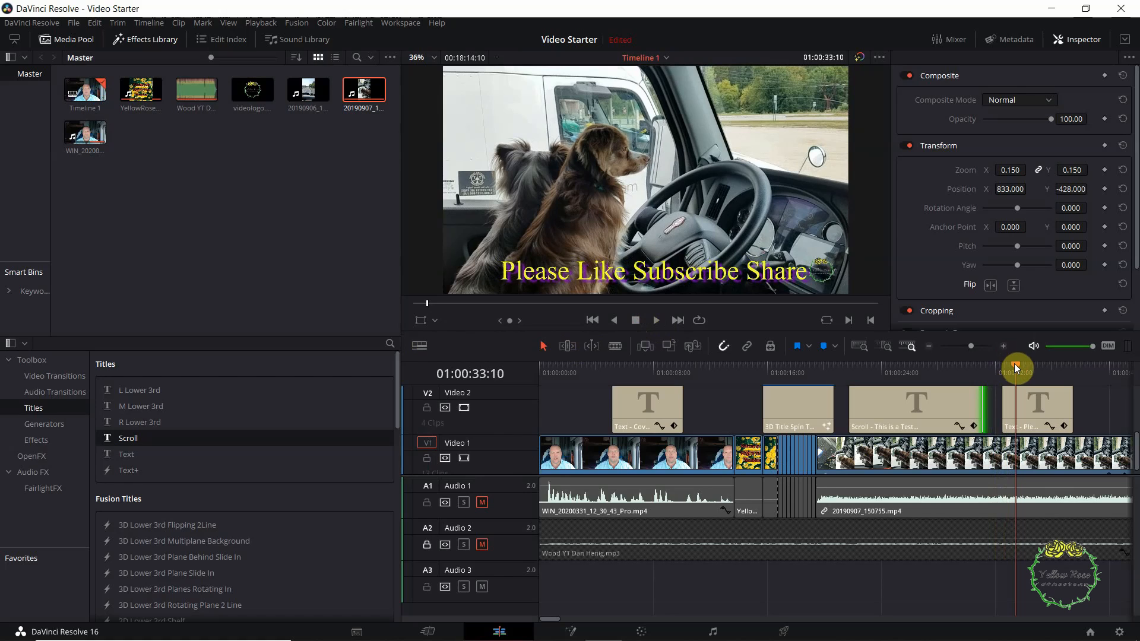
# Ripple-delete the Scroll title from the Video 2 track
pyautogui.click(912, 405)
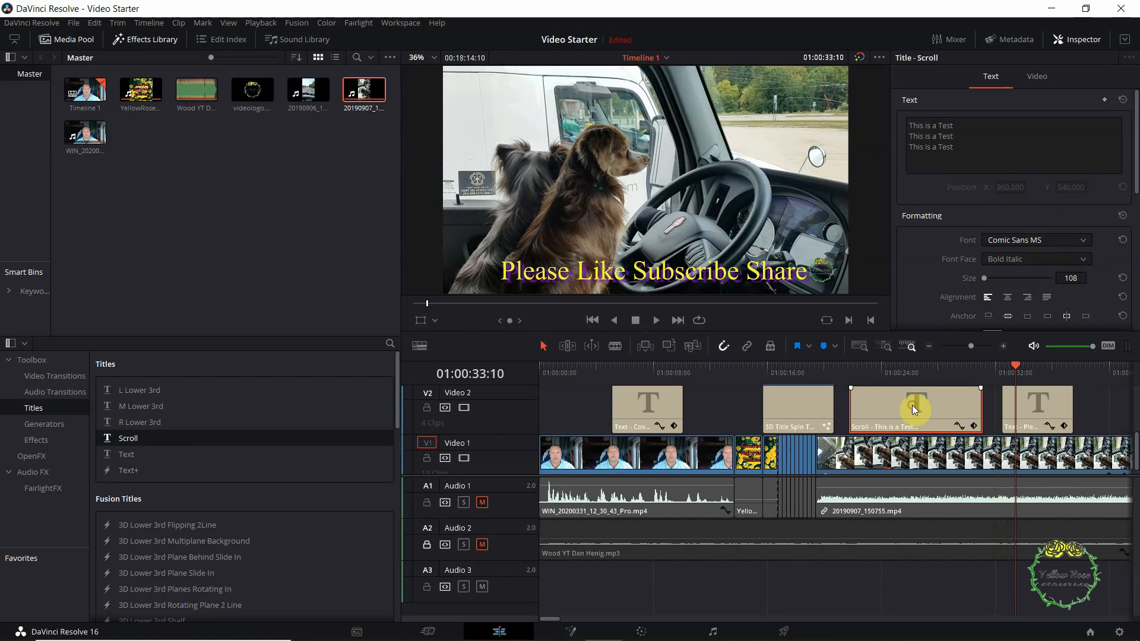
pyautogui.press('Delete')
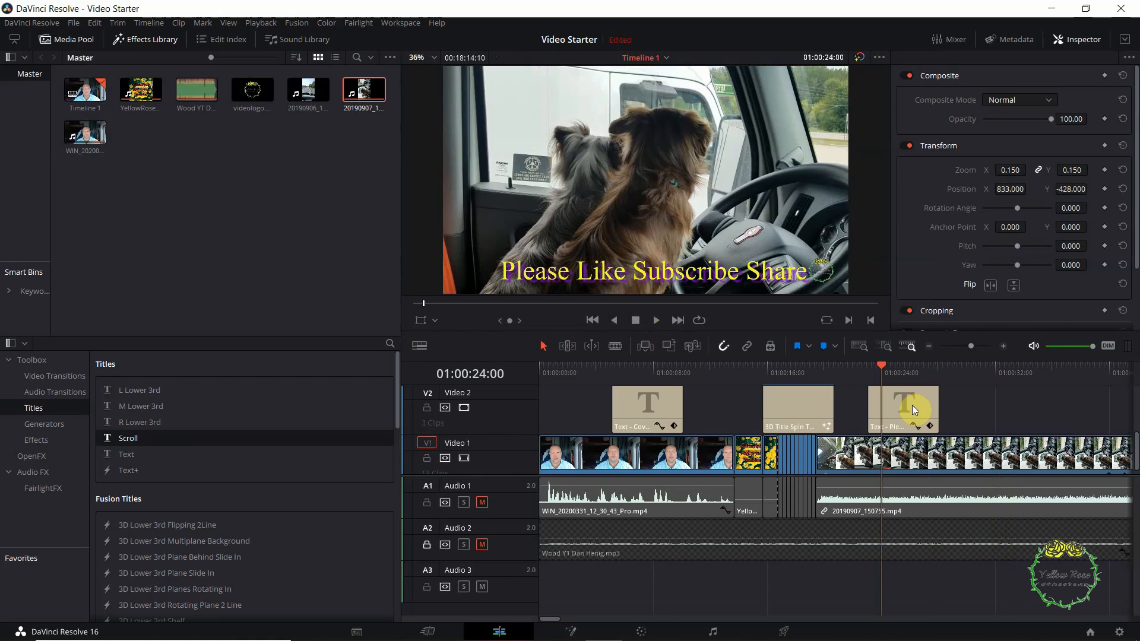
# Move the "Please Like Subscribe Share" title past the 01:00:40:00 mark on Video 2, and select the "Cover The Ugly Mug" title
pyautogui.moveTo(912, 406); pyautogui.dragTo(1132, 409)
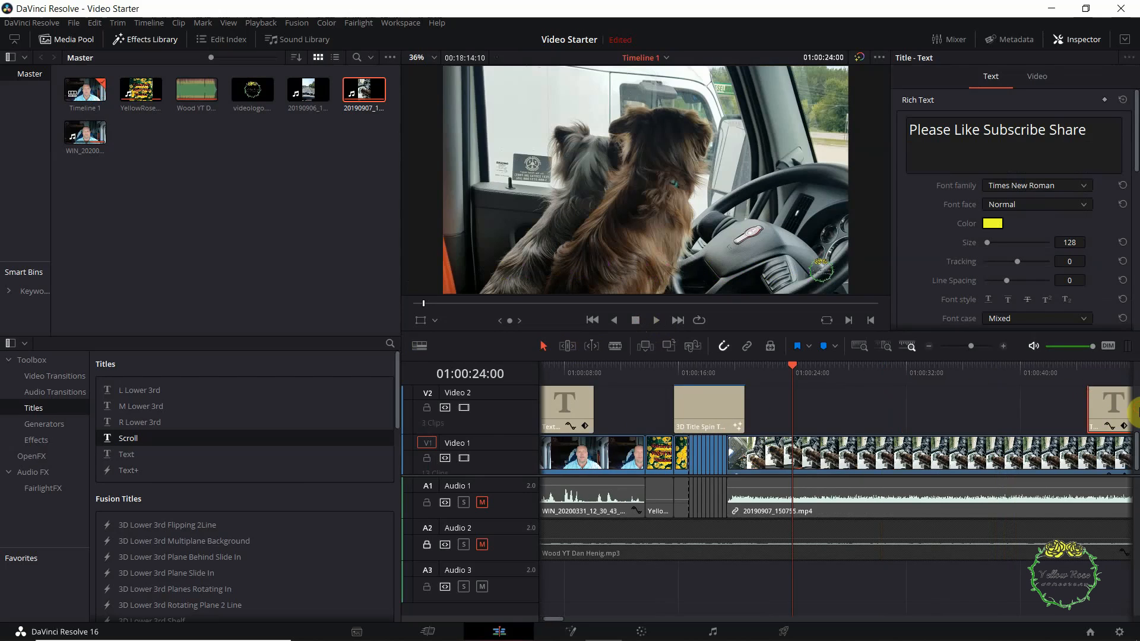
pyautogui.click(582, 400)
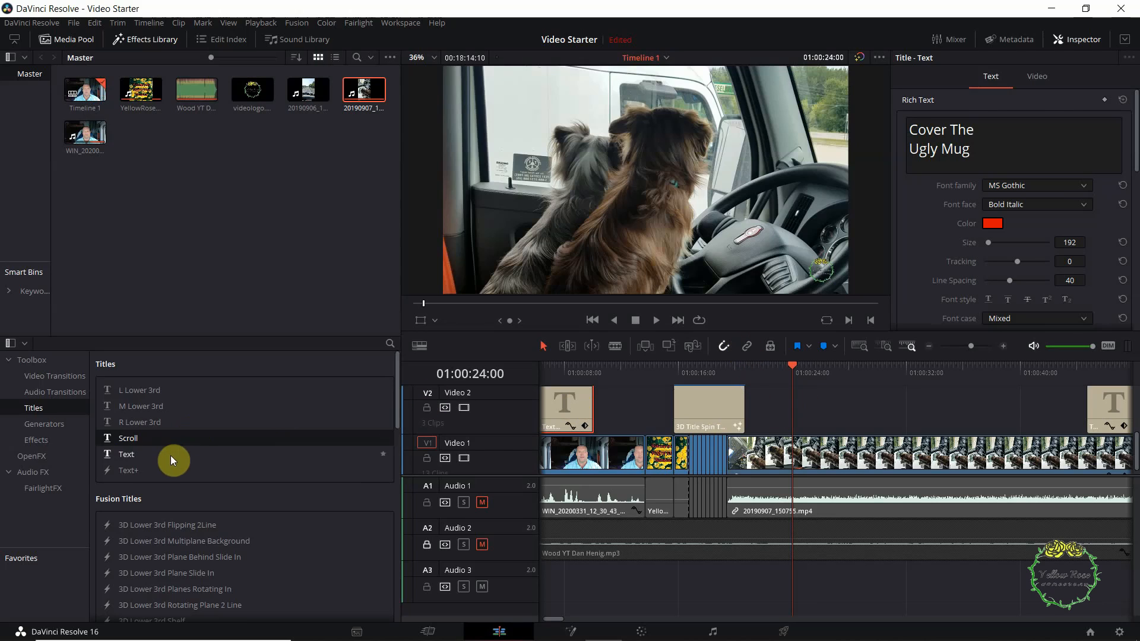
# Browse the Fusion titles and place 3D Lower 3rd Sliding Block on Video 2 at 01:00:24:00
pyautogui.click(125, 471)
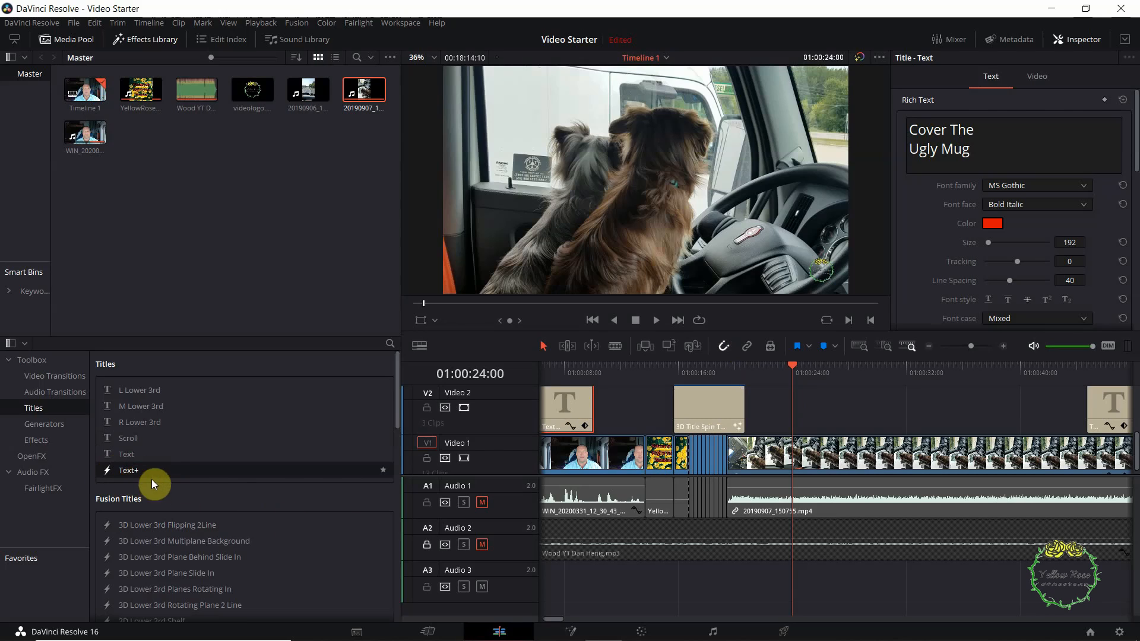
pyautogui.click(398, 555)
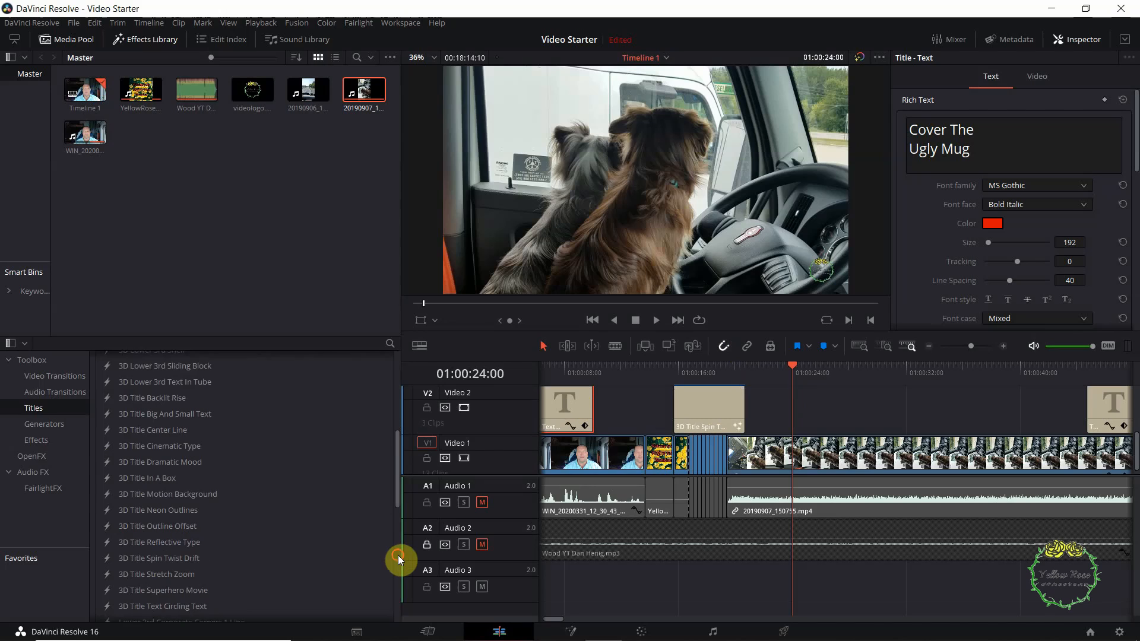
pyautogui.click(397, 391)
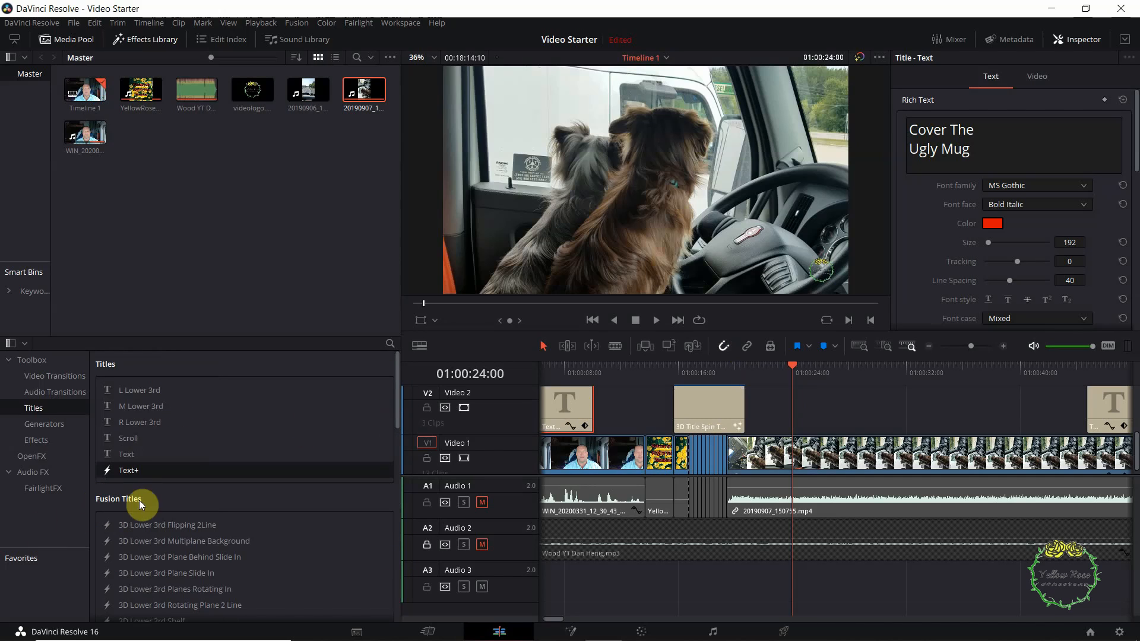
pyautogui.click(397, 550)
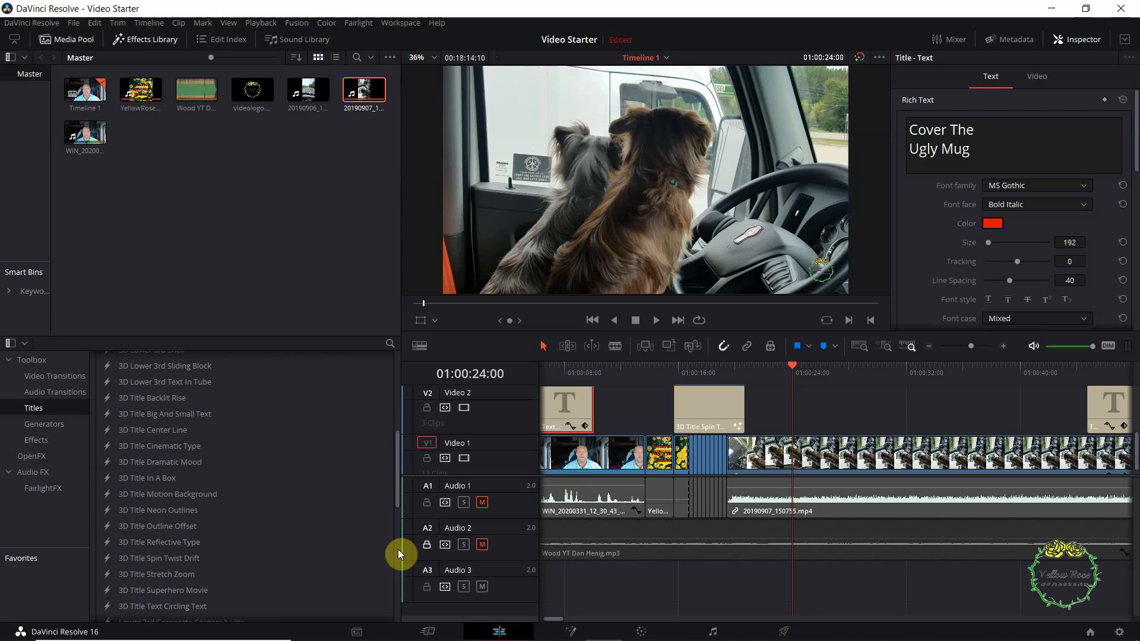
pyautogui.click(397, 549)
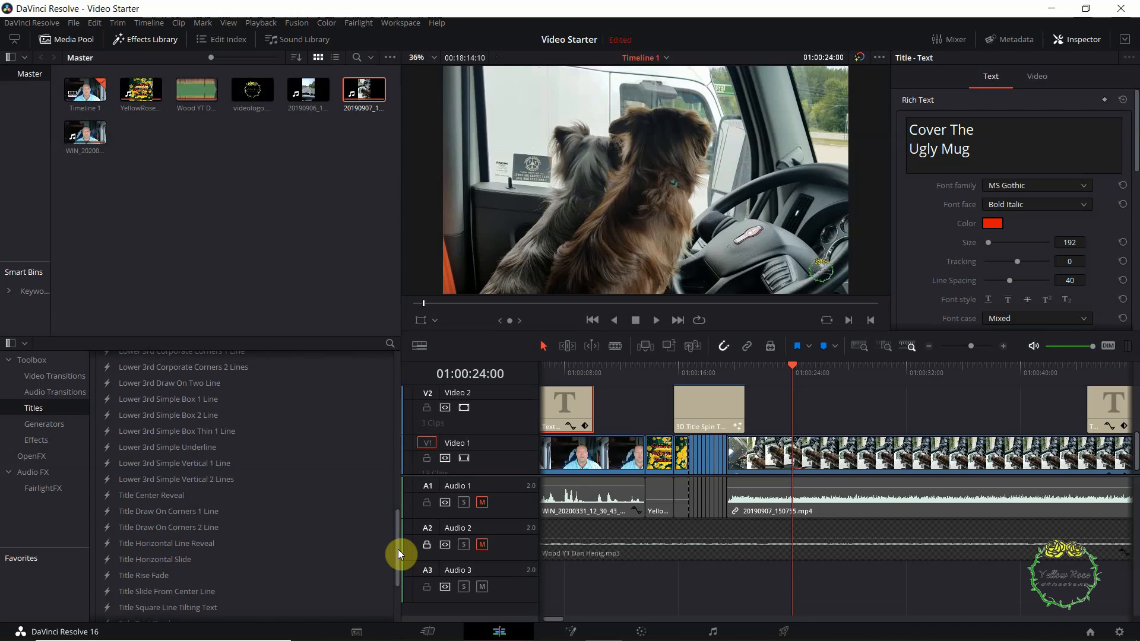
pyautogui.moveTo(398, 549); pyautogui.dragTo(397, 390)
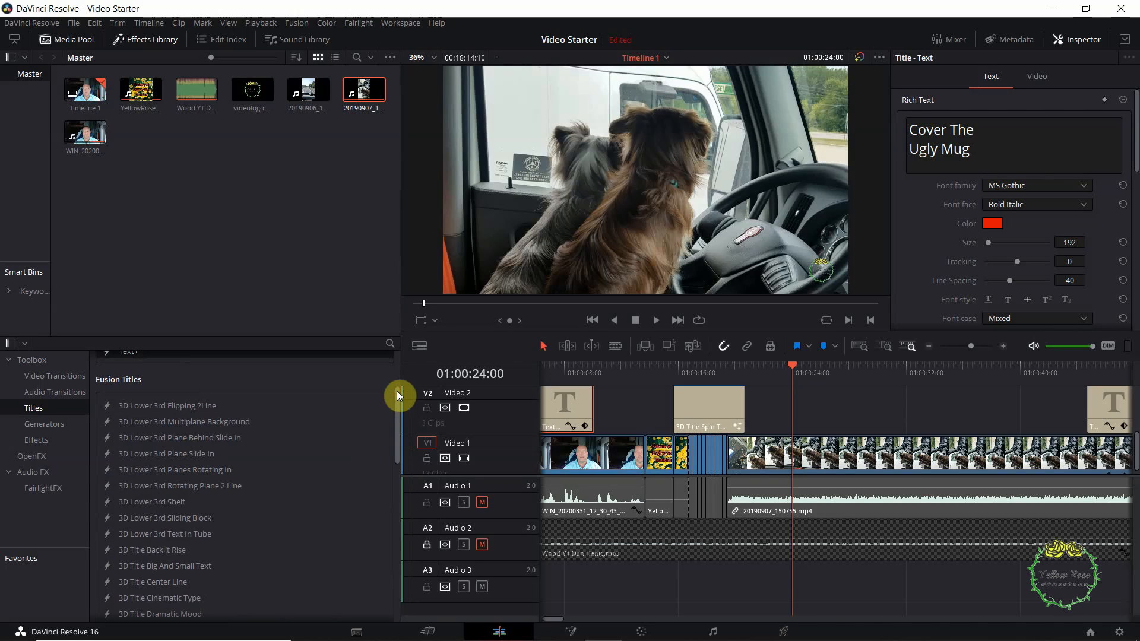
pyautogui.click(147, 517)
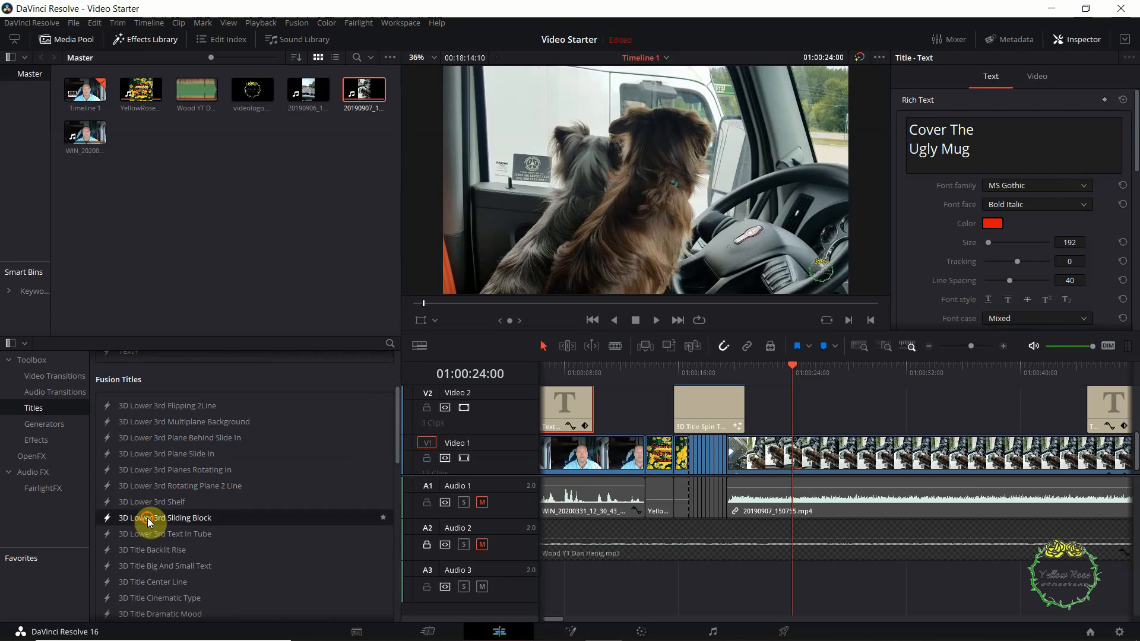
pyautogui.moveTo(147, 517); pyautogui.dragTo(796, 400)
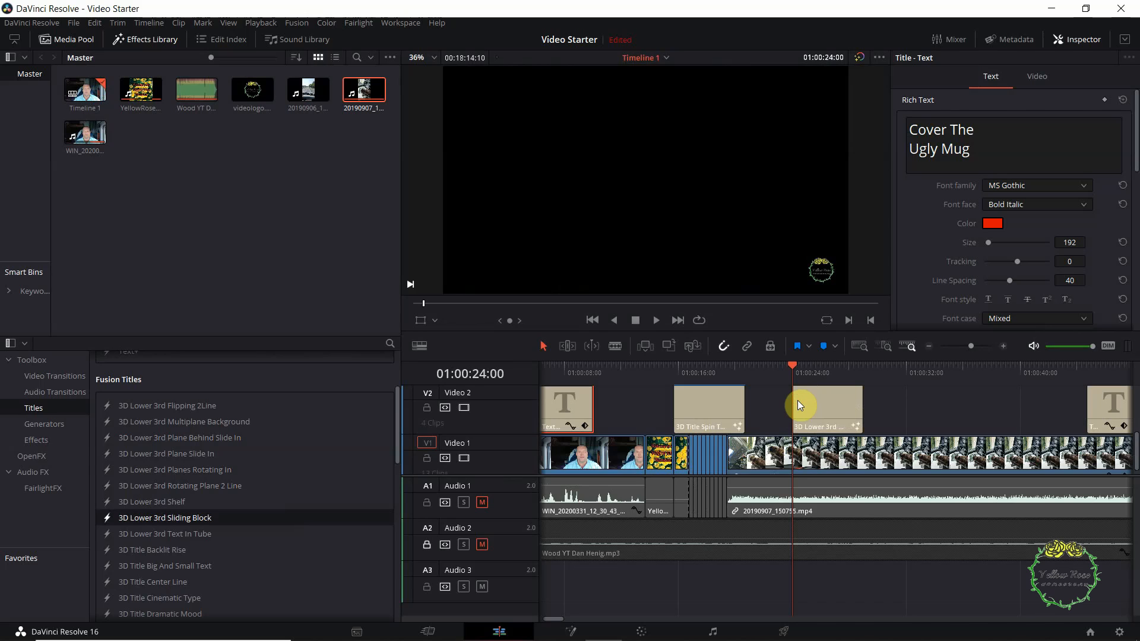
# Replace the sliding block title's styled text with "Two is better than" on the first line and "One Line" on the second
pyautogui.click(797, 400)
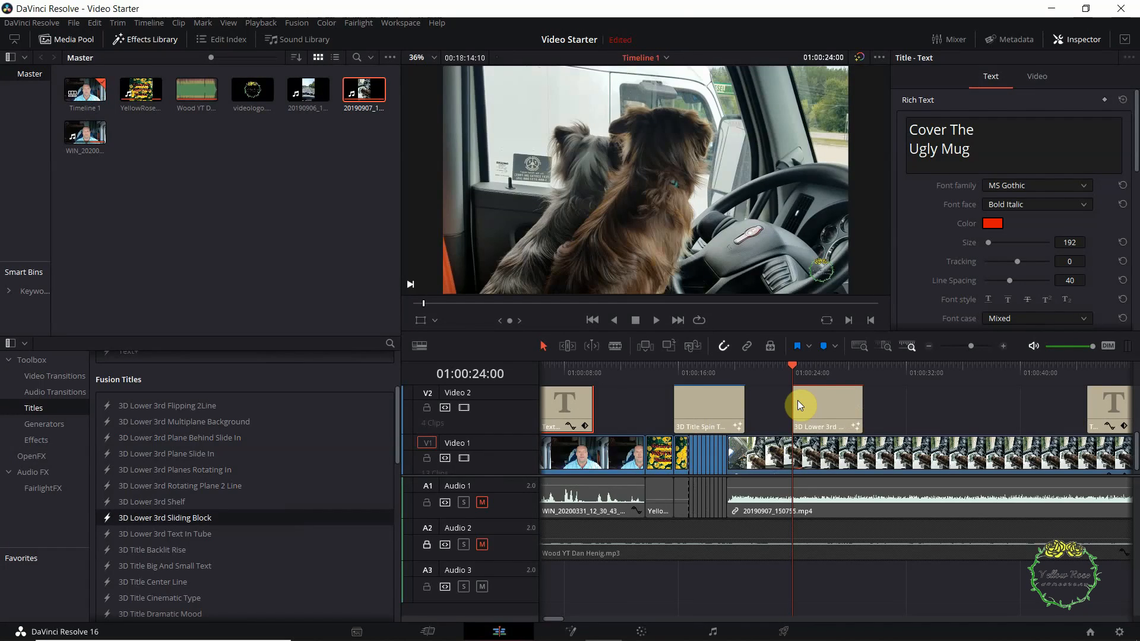
pyautogui.click(796, 401)
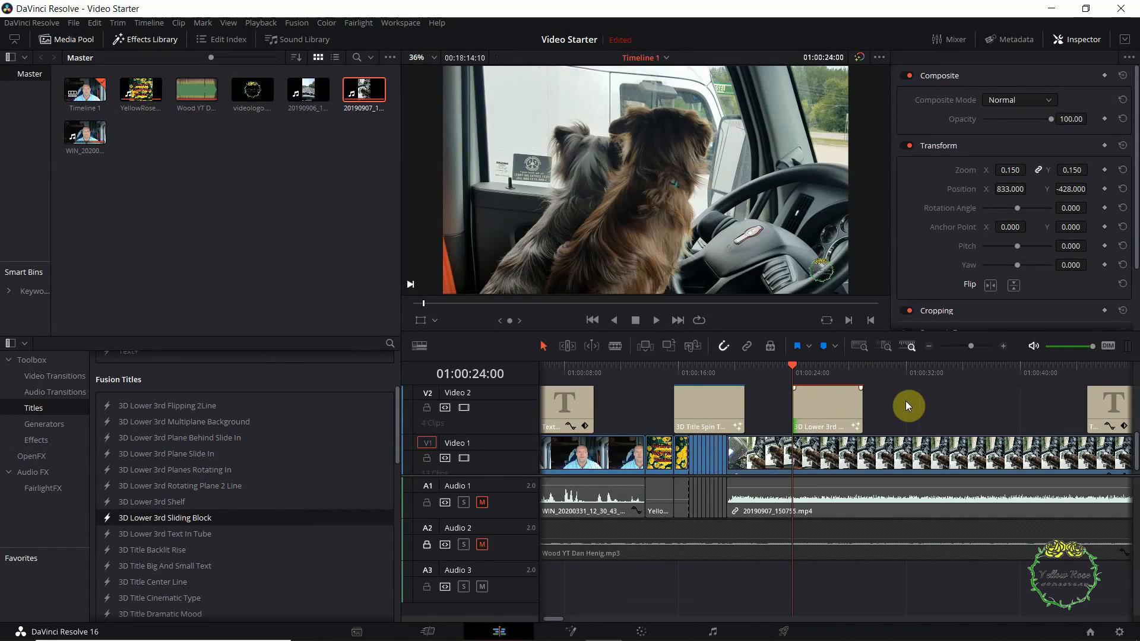
pyautogui.click(836, 408)
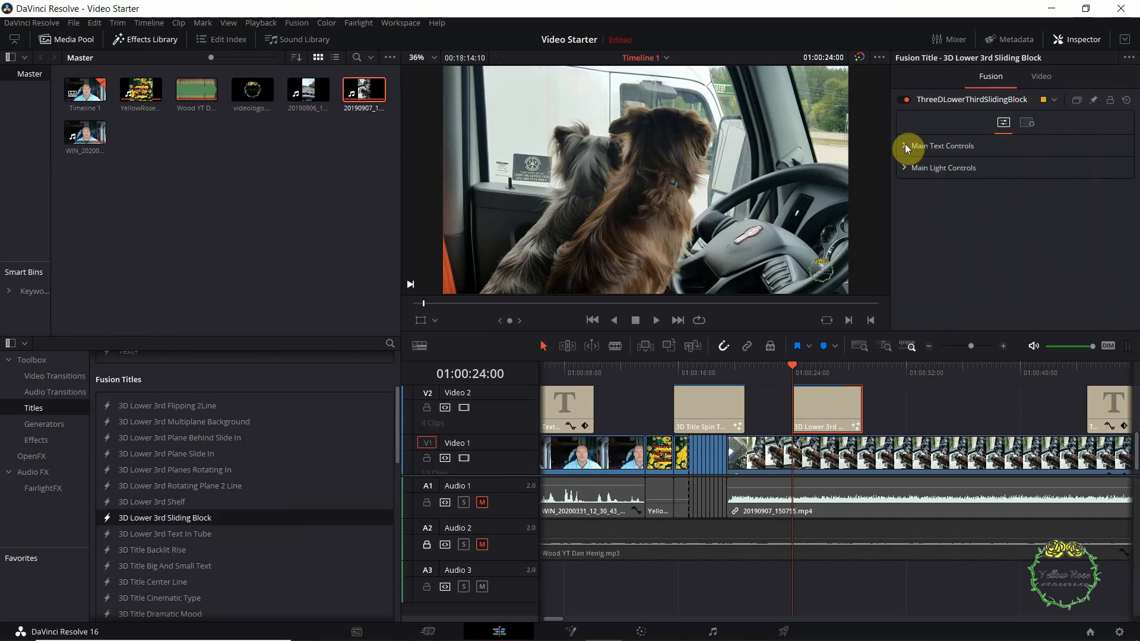
pyautogui.click(905, 145)
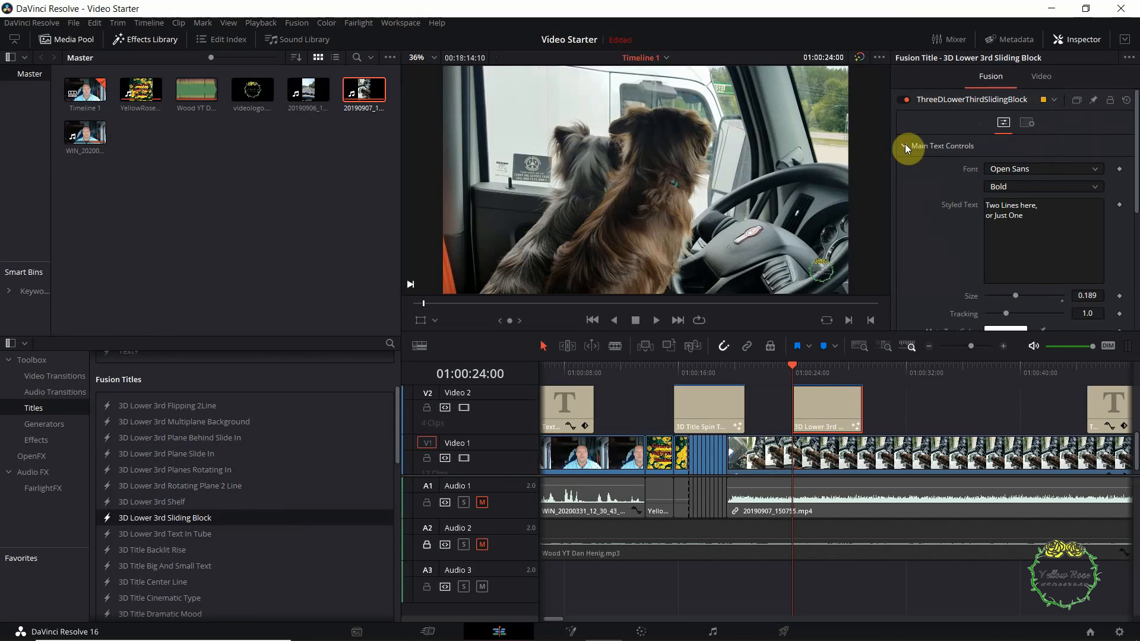
pyautogui.click(1038, 218)
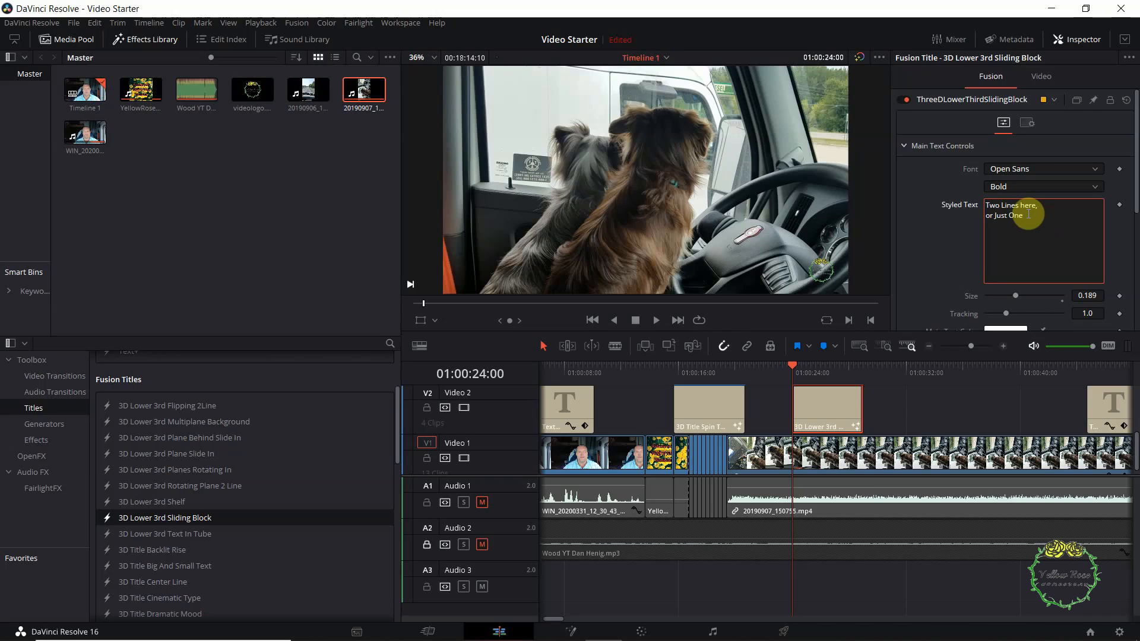
pyautogui.moveTo(1028, 215); pyautogui.dragTo(977, 204)
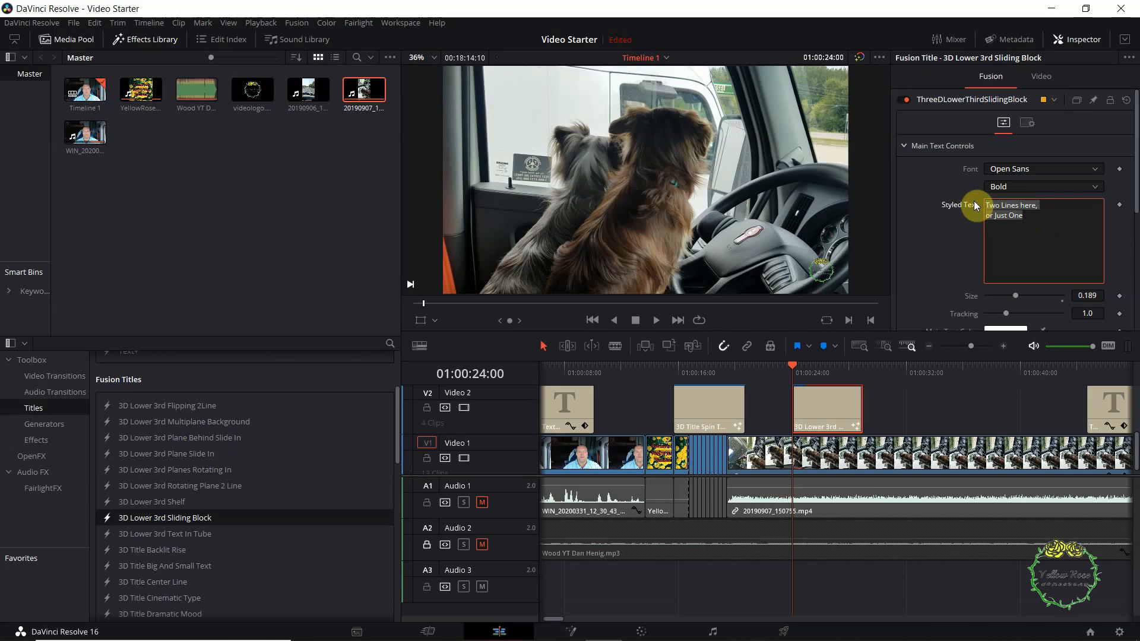
pyautogui.write('T')
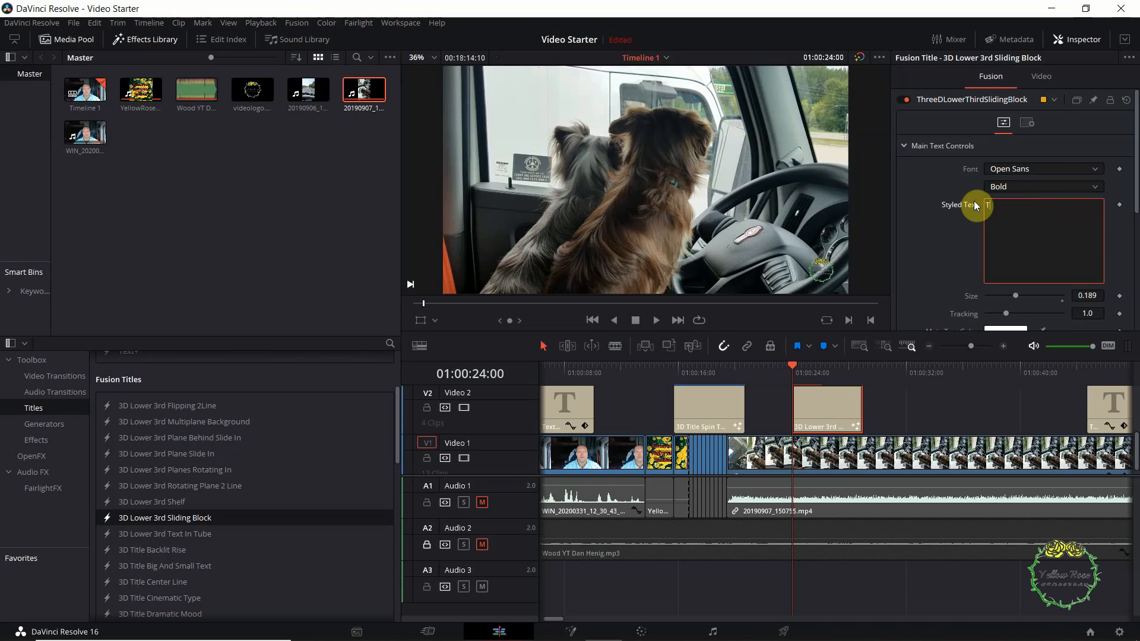
pyautogui.write('wo is better than')
# Play back the sliding block title to preview its animation, and park the playhead at 01:00:27:00
pyautogui.click(656, 321)
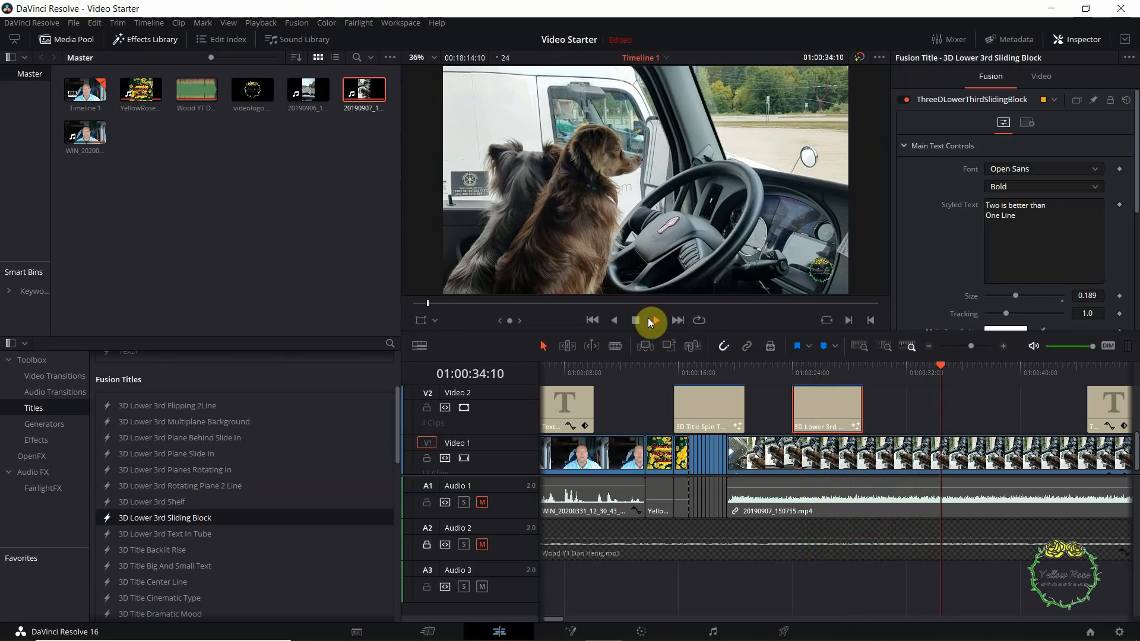
pyautogui.click(816, 366)
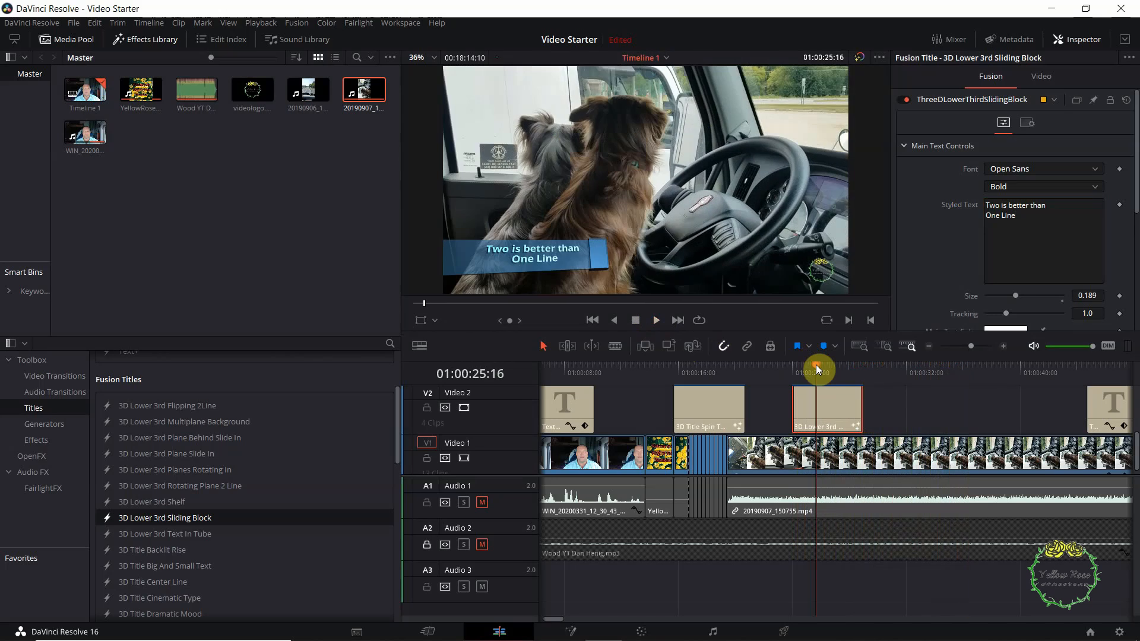
pyautogui.click(640, 321)
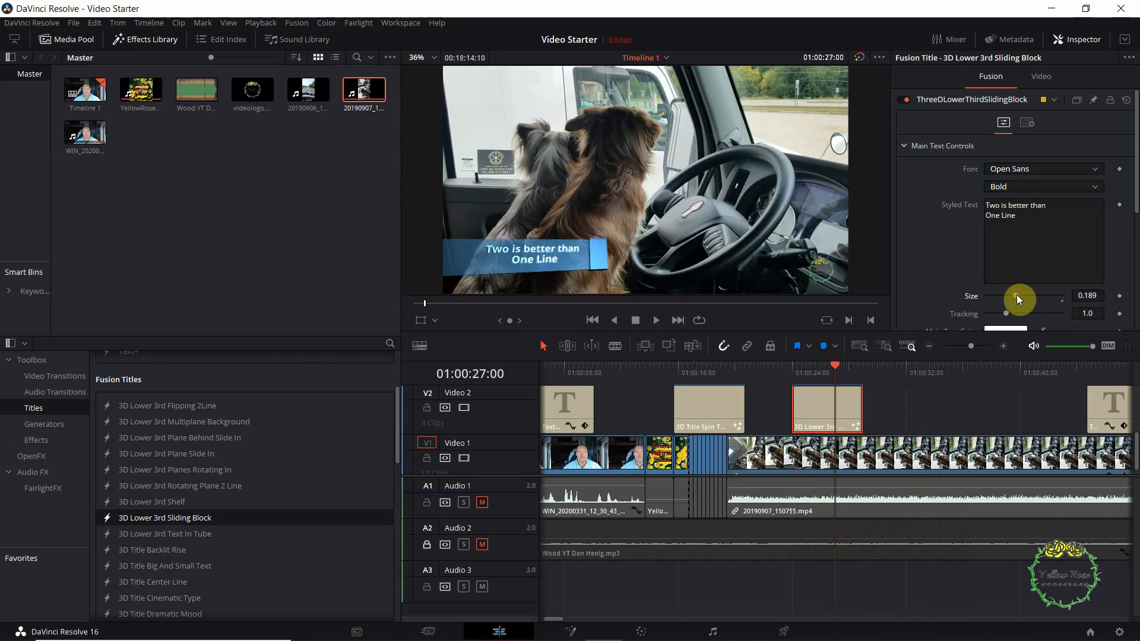
# Reduce the sliding block title's text size to 0.1614 and set its font to MS UI Gothic Regular
pyautogui.moveTo(1016, 294)
pyautogui.mouseDown()
pyautogui.moveTo(1028, 294)
pyautogui.moveTo(1013, 295)
pyautogui.mouseUp()
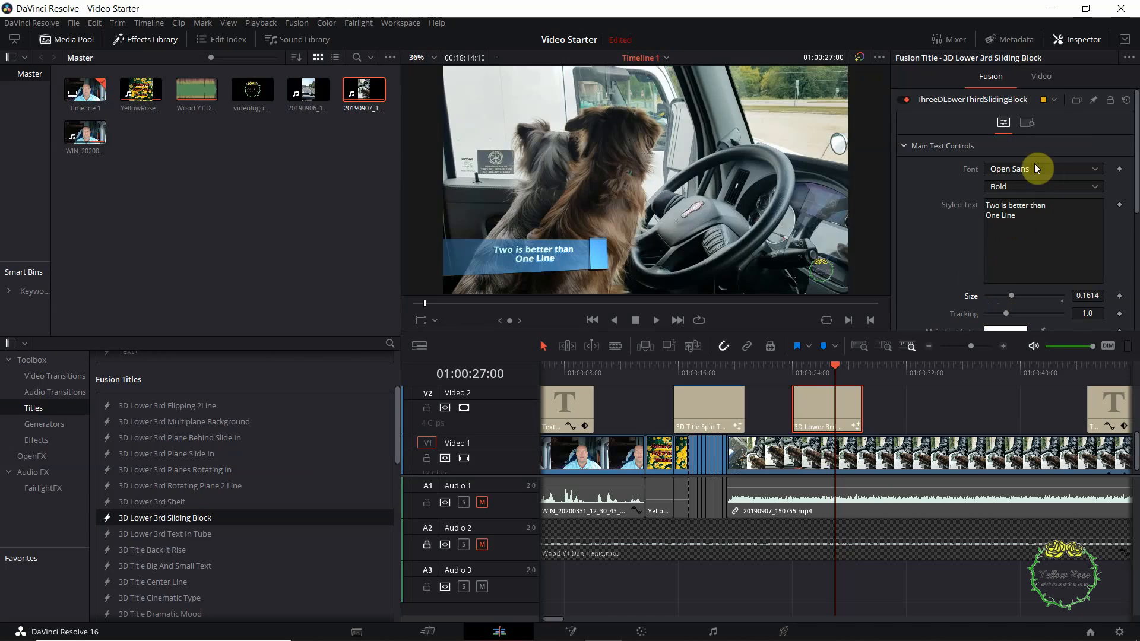
pyautogui.click(1095, 170)
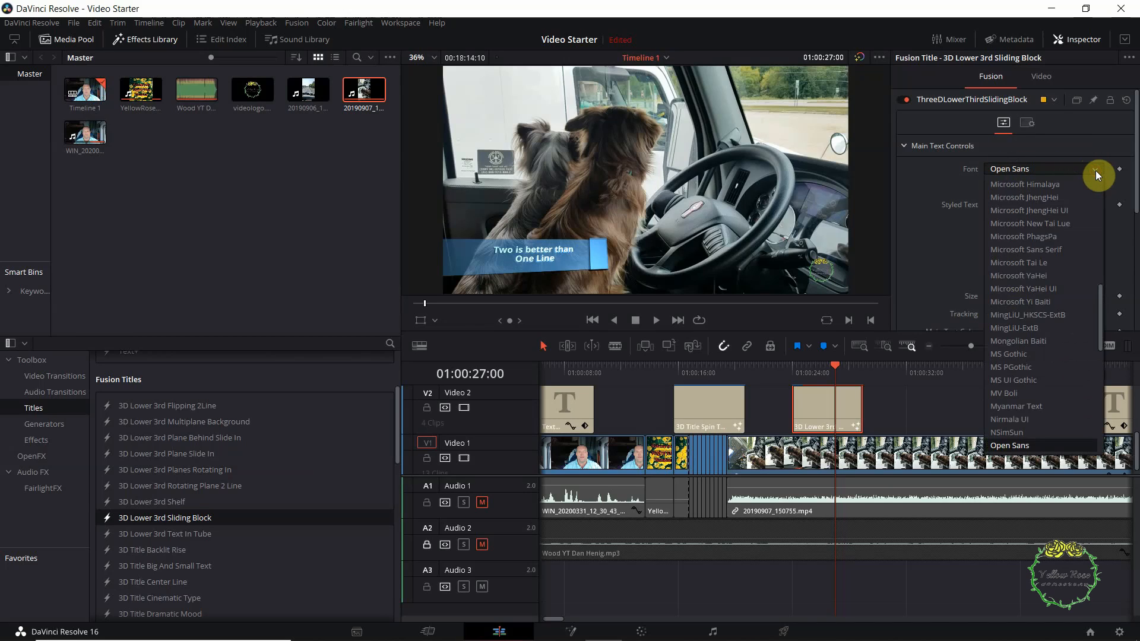
pyautogui.click(1015, 385)
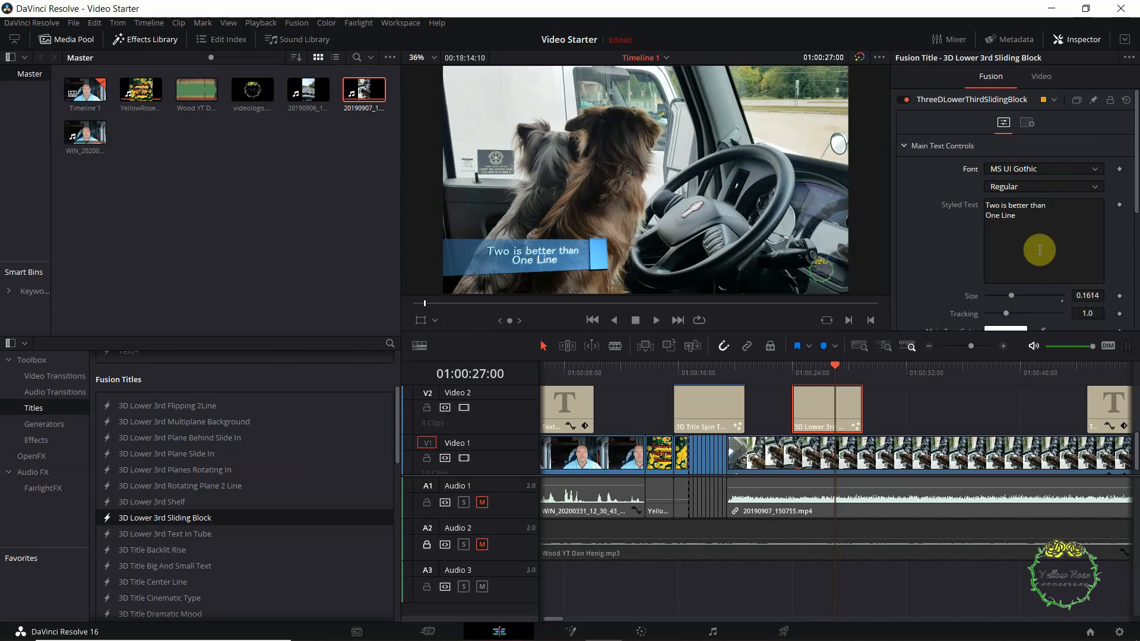
pyautogui.click(1099, 187)
pyautogui.click(1100, 187)
pyautogui.click(1099, 187)
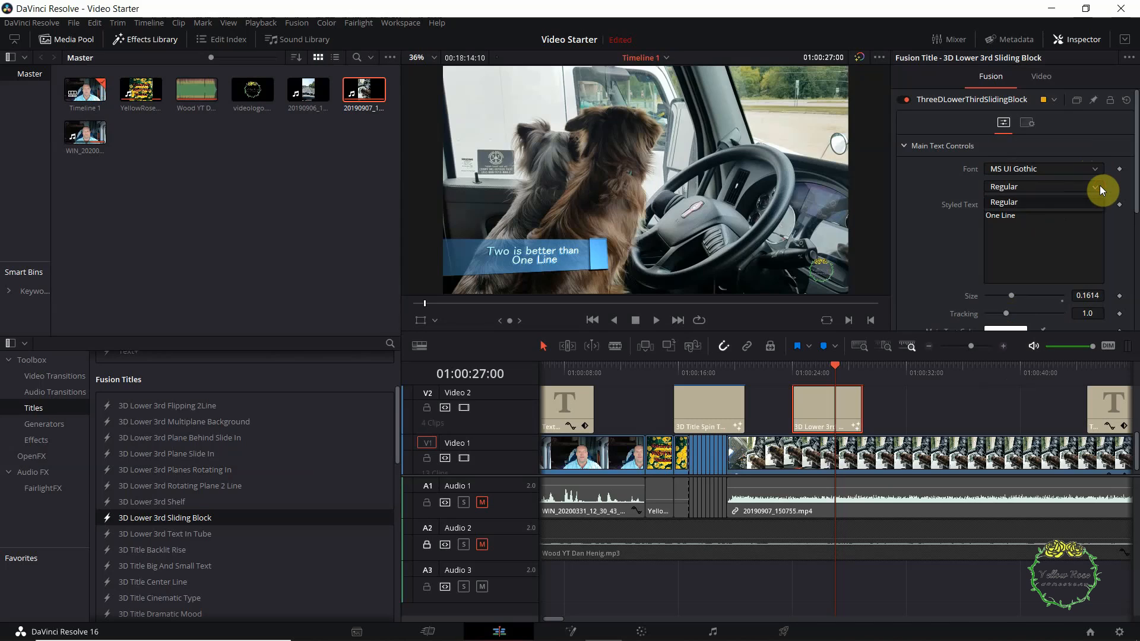
pyautogui.click(1099, 186)
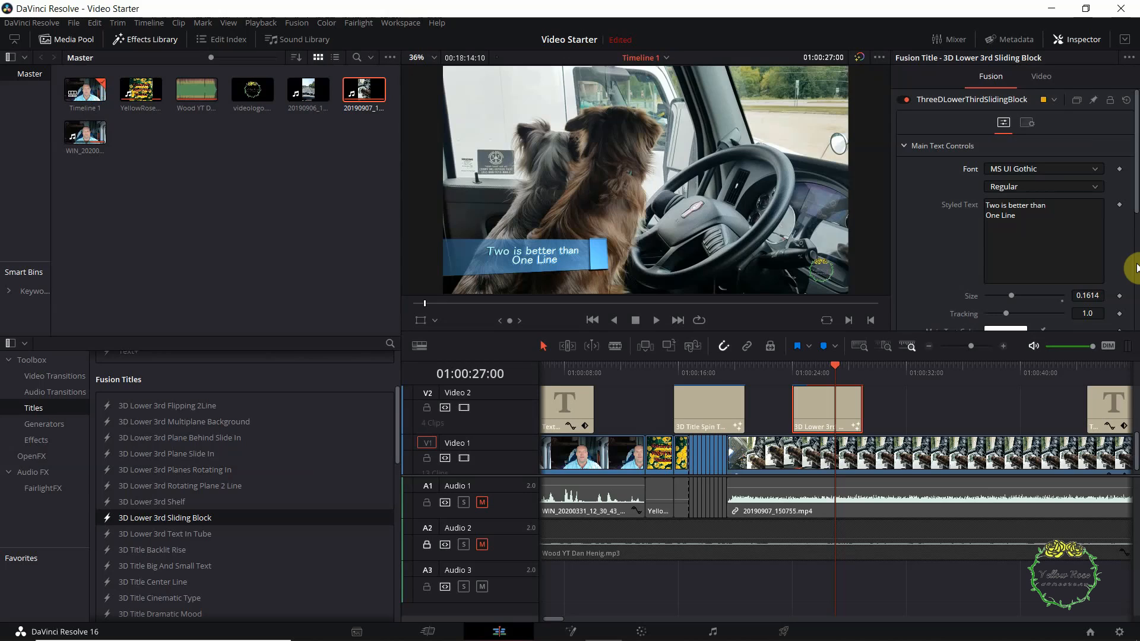
# In the title's main light settings, try a red light color and settle on green with a hue of 0.272
pyautogui.scroll(-5, 1135, 266)
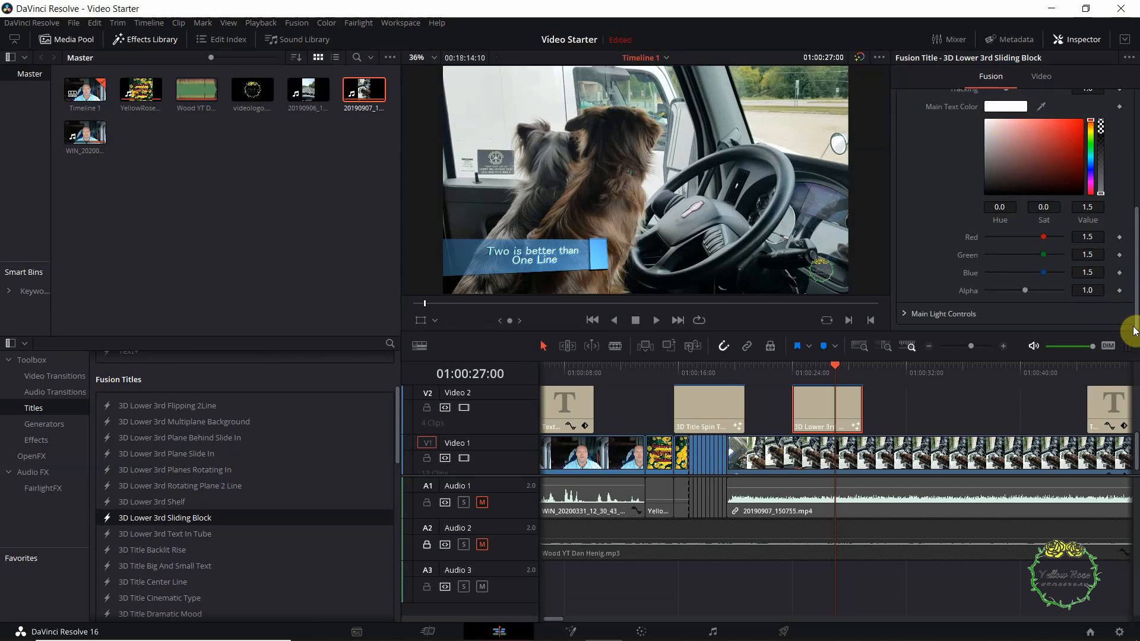
pyautogui.click(906, 314)
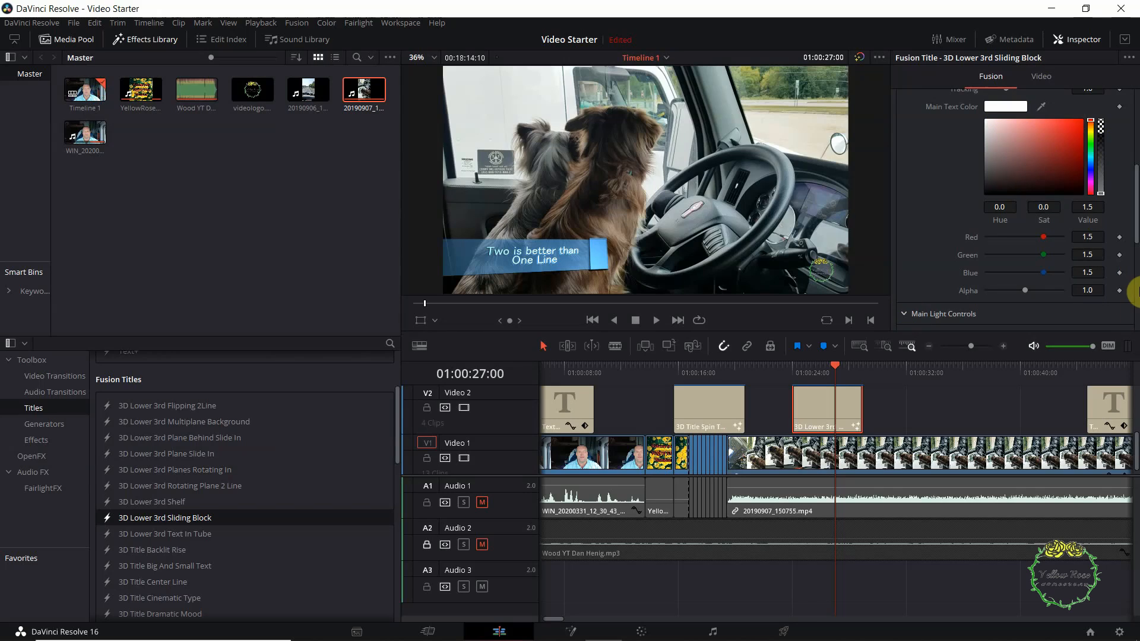
pyautogui.click(1135, 289)
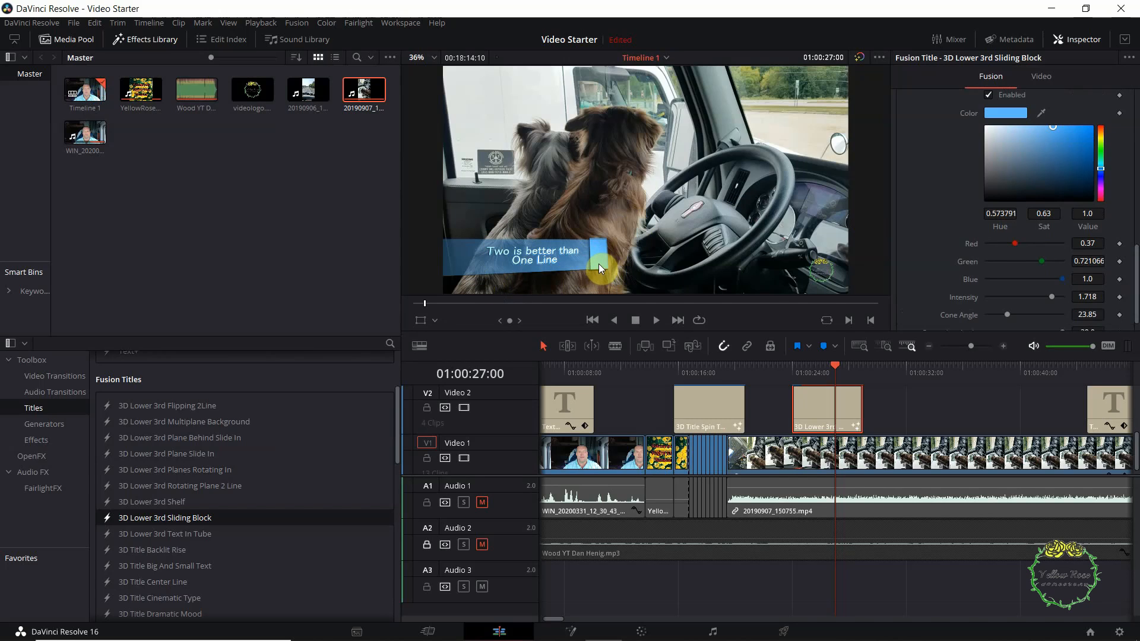
pyautogui.click(1103, 126)
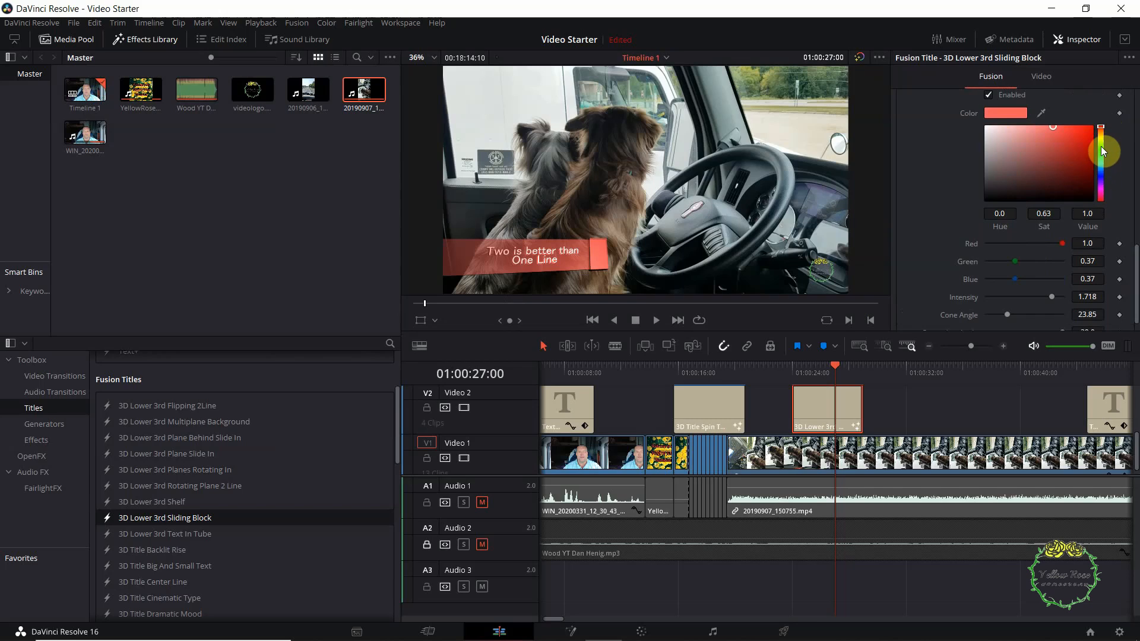
pyautogui.click(1101, 146)
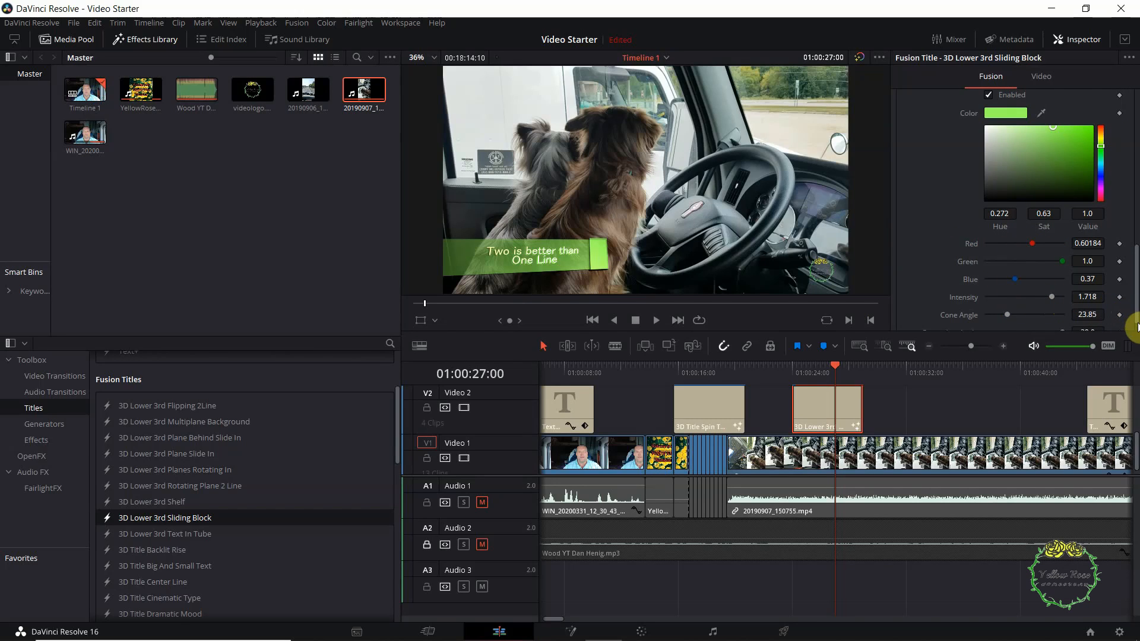
# Try extreme light angles on the title, and settle on a cone angle of 12.05 and a penumbra angle of 9.61
pyautogui.scroll(-1, 1135, 328)
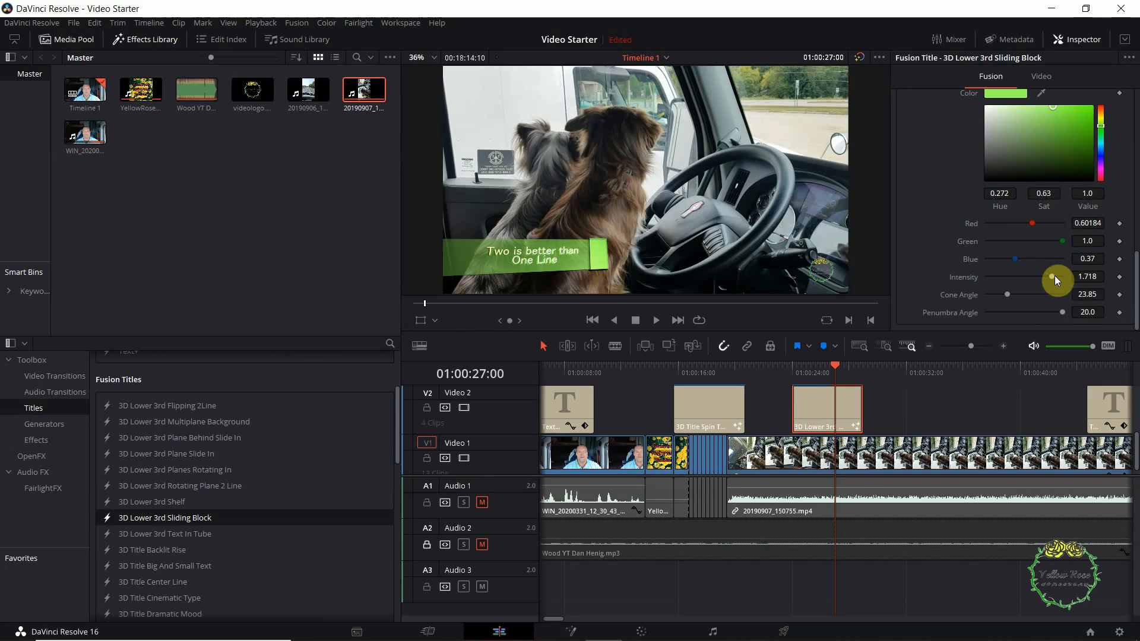
pyautogui.moveTo(1053, 275)
pyautogui.mouseDown()
pyautogui.moveTo(999, 284)
pyautogui.moveTo(1053, 286)
pyautogui.mouseUp()
pyautogui.moveTo(1007, 294); pyautogui.dragTo(1123, 289)
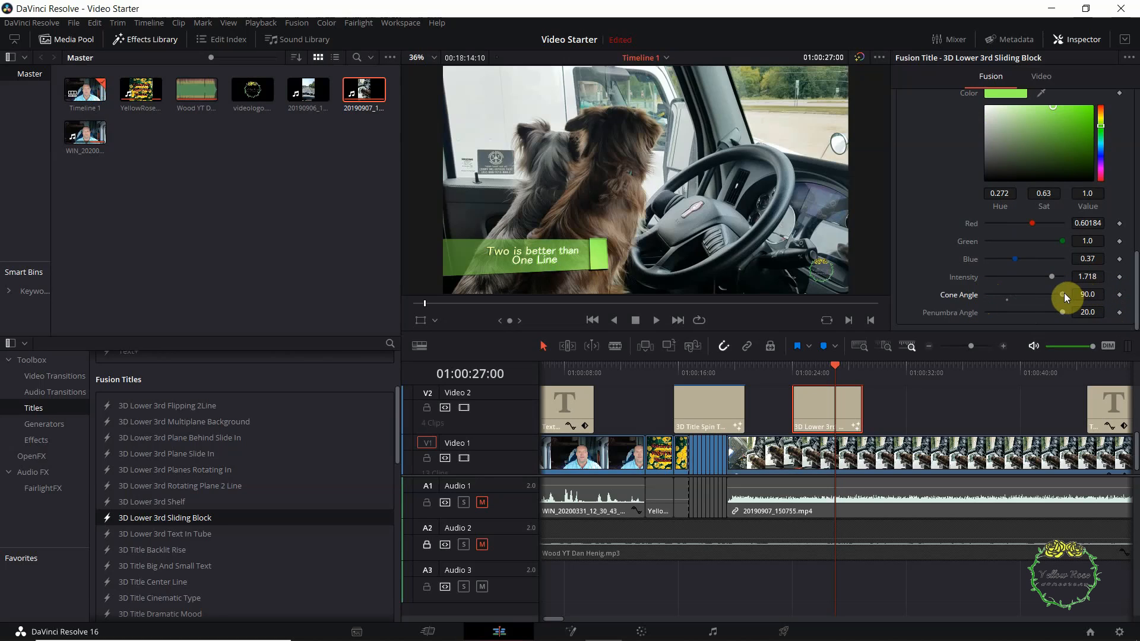
pyautogui.moveTo(1045, 301); pyautogui.dragTo(985, 303)
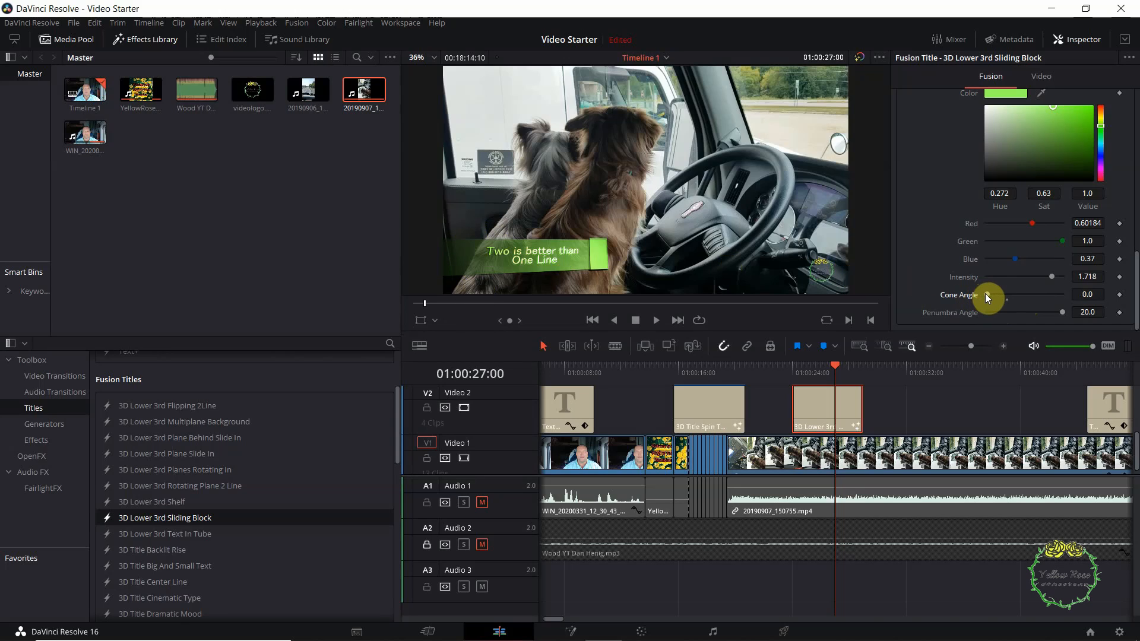
pyautogui.moveTo(986, 297)
pyautogui.mouseDown()
pyautogui.moveTo(1066, 289)
pyautogui.moveTo(995, 299)
pyautogui.mouseUp()
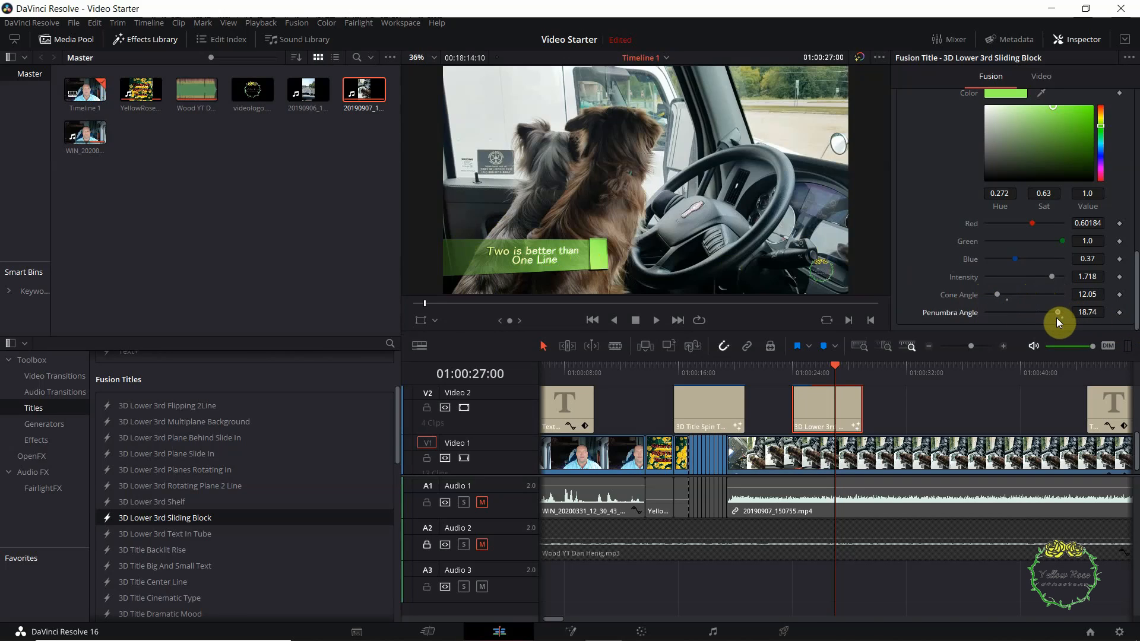
pyautogui.moveTo(1056, 318); pyautogui.dragTo(977, 320)
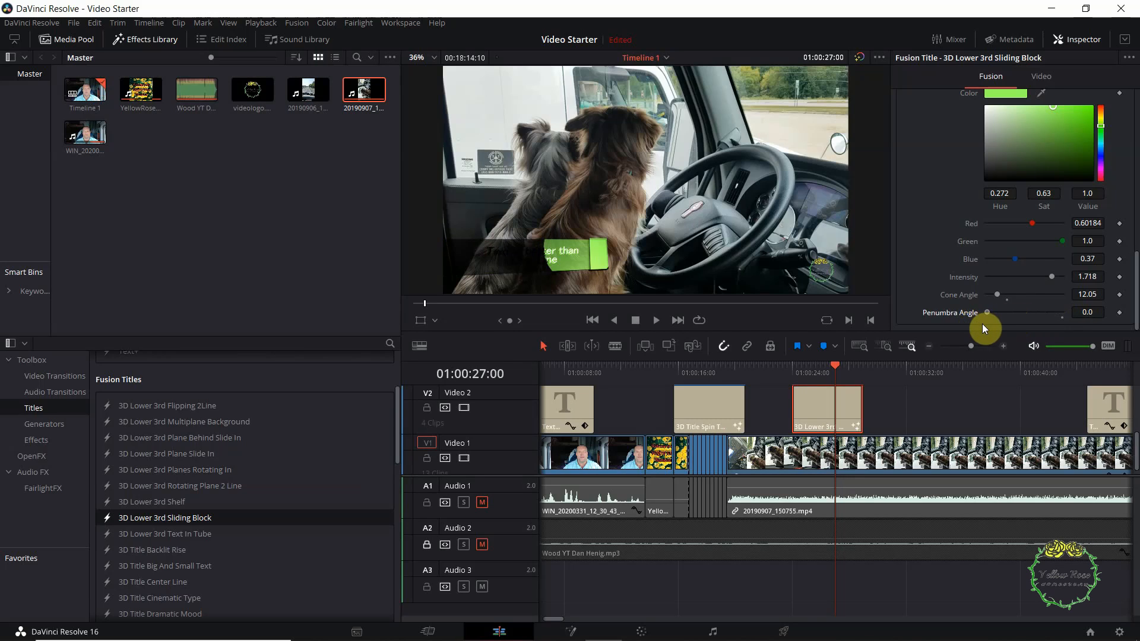
pyautogui.moveTo(984, 324); pyautogui.dragTo(1022, 323)
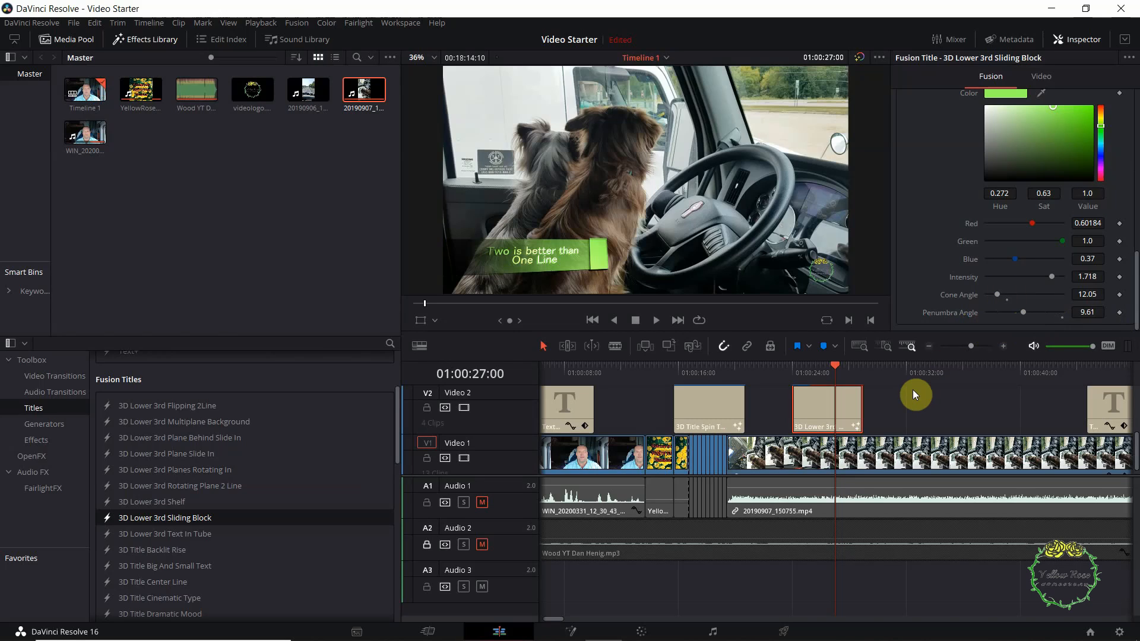
pyautogui.moveTo(803, 387)
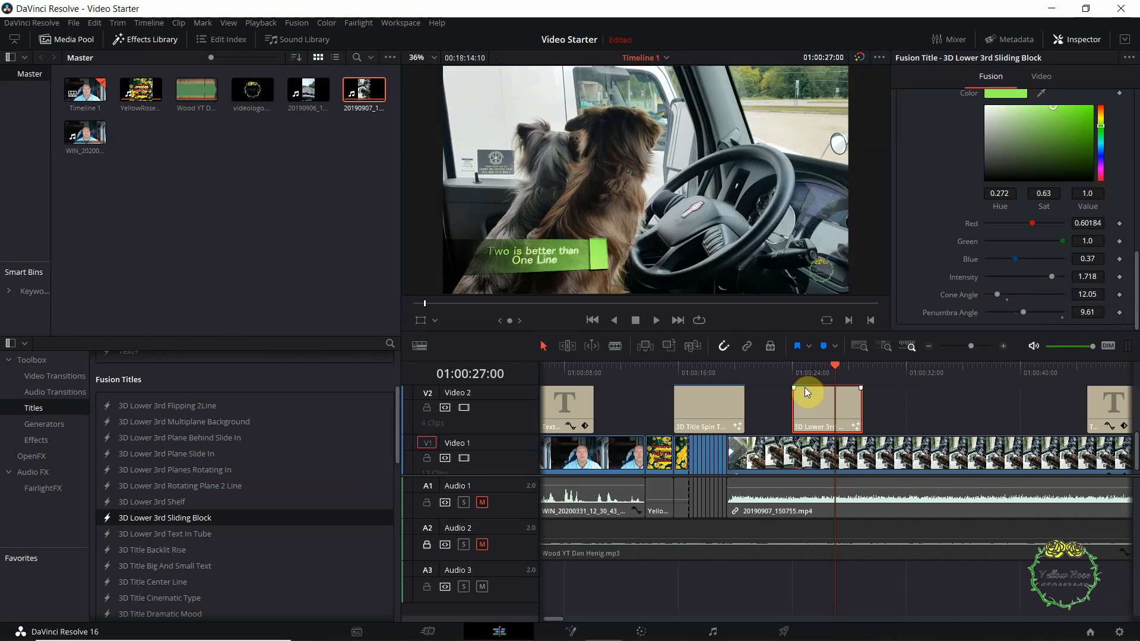